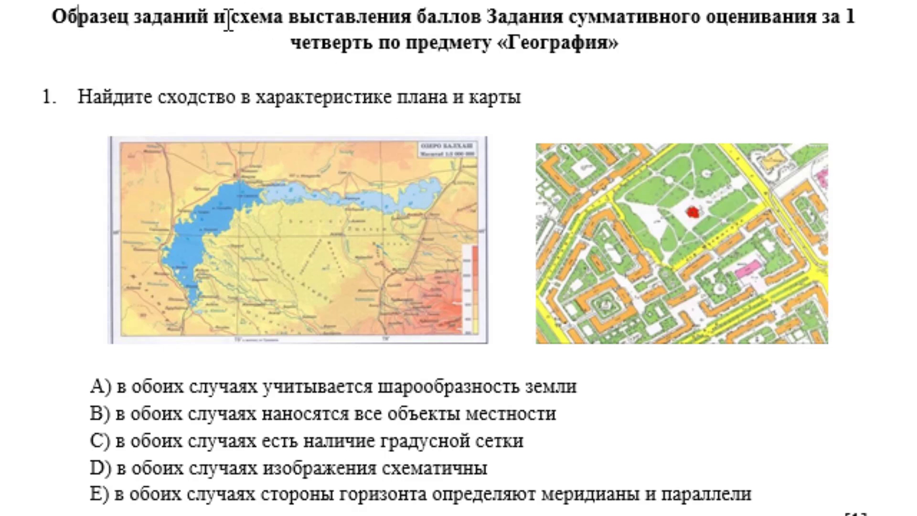
# Highlight answer option D of question 1 in yellow, then scroll down to question 2's diagrams.
pyautogui.moveTo(213, 17); pyautogui.dragTo(637, 20)
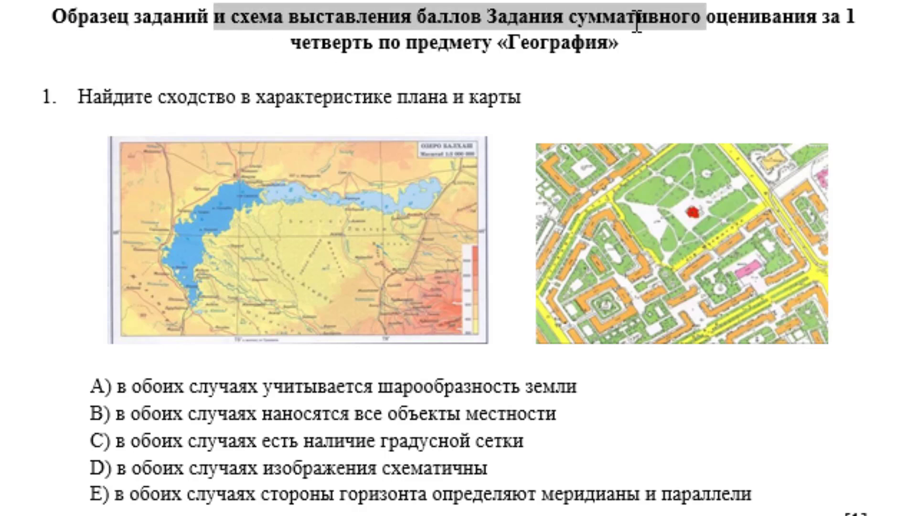
pyautogui.doubleClick(566, 50)
pyautogui.click(236, 97)
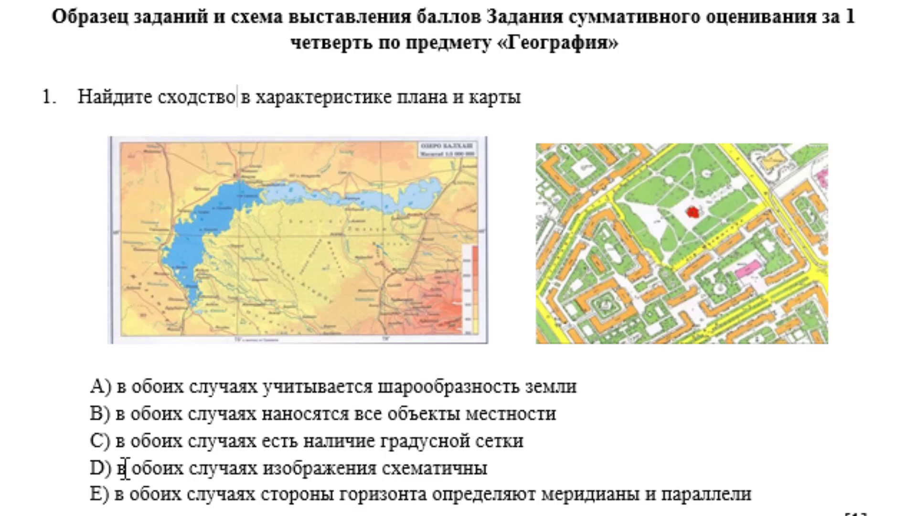
pyautogui.moveTo(115, 467); pyautogui.dragTo(593, 459)
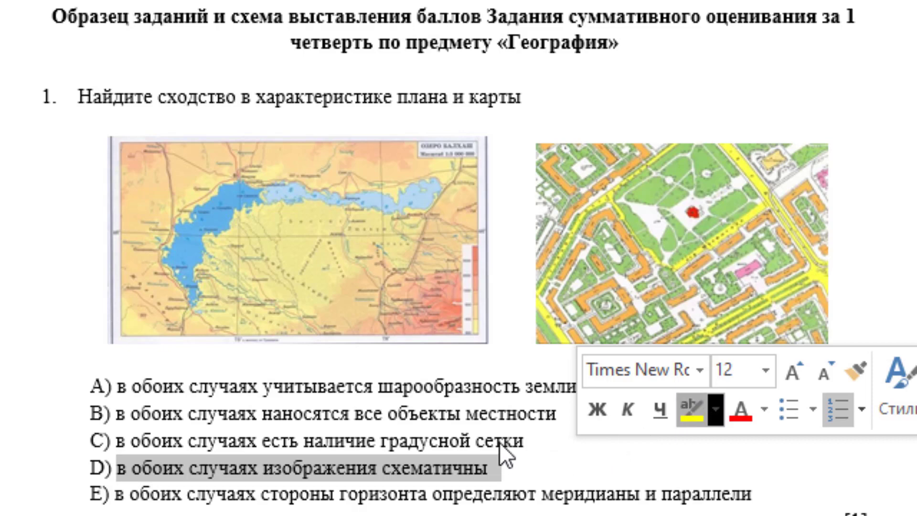
pyautogui.press('Right')
pyautogui.scroll(-3, 495, 439)
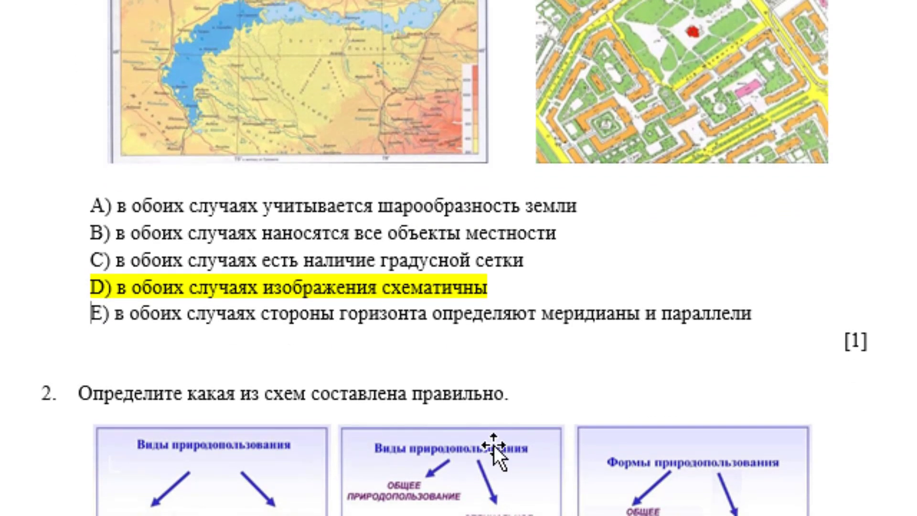
pyautogui.scroll(-4, 493, 445)
pyautogui.scroll(-4, 494, 445)
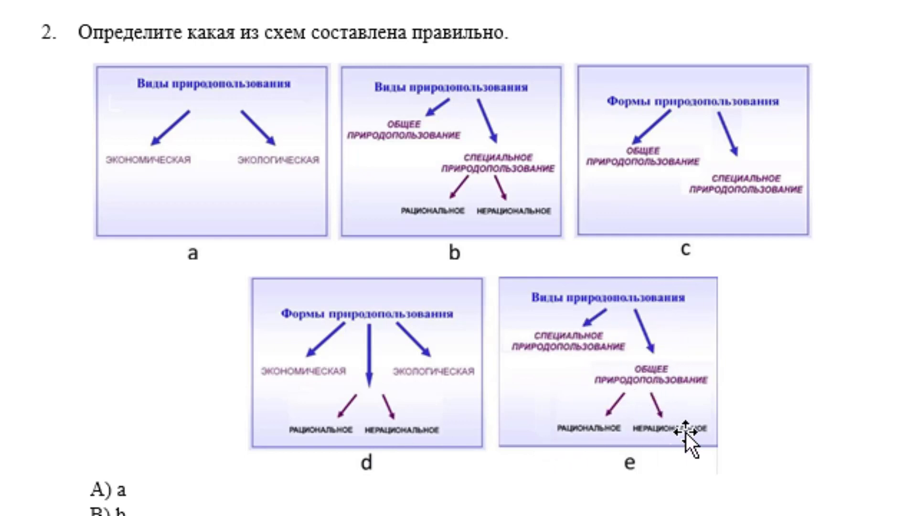
# Highlight the letter b in question 2's option B in yellow.
pyautogui.scroll(-5, 686, 432)
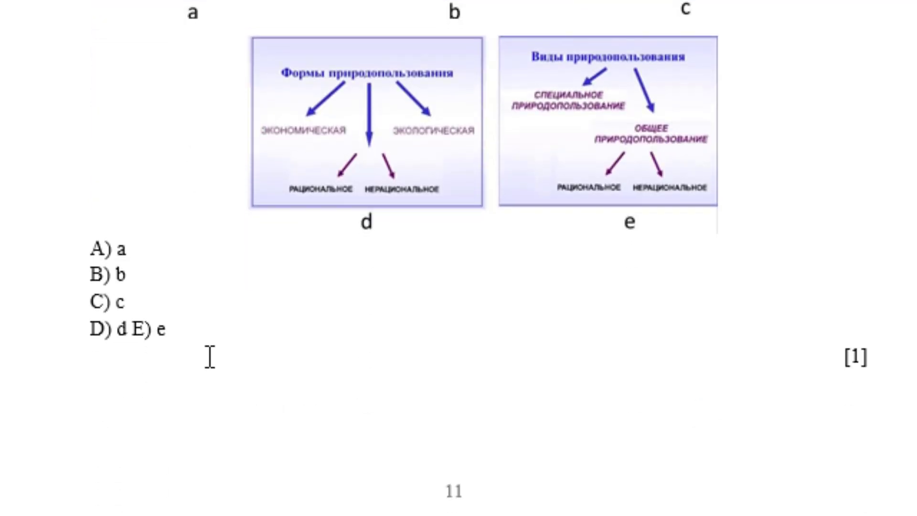
pyautogui.scroll(3, 399, 311)
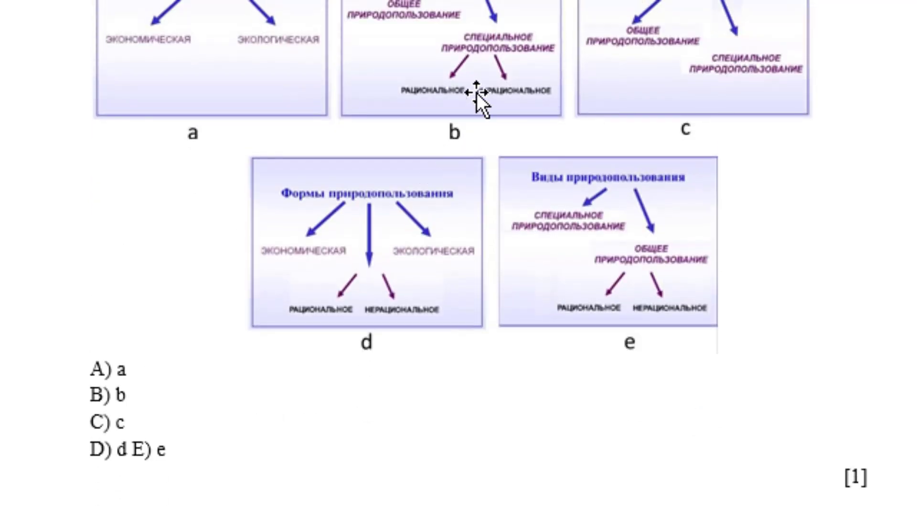
pyautogui.scroll(2, 446, 250)
pyautogui.scroll(-2, 311, 365)
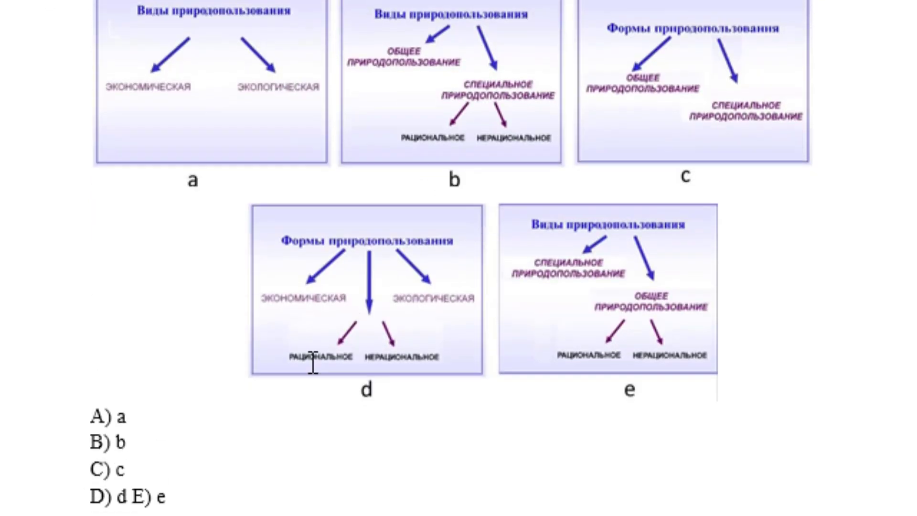
pyautogui.scroll(-1, 148, 398)
pyautogui.doubleClick(123, 395)
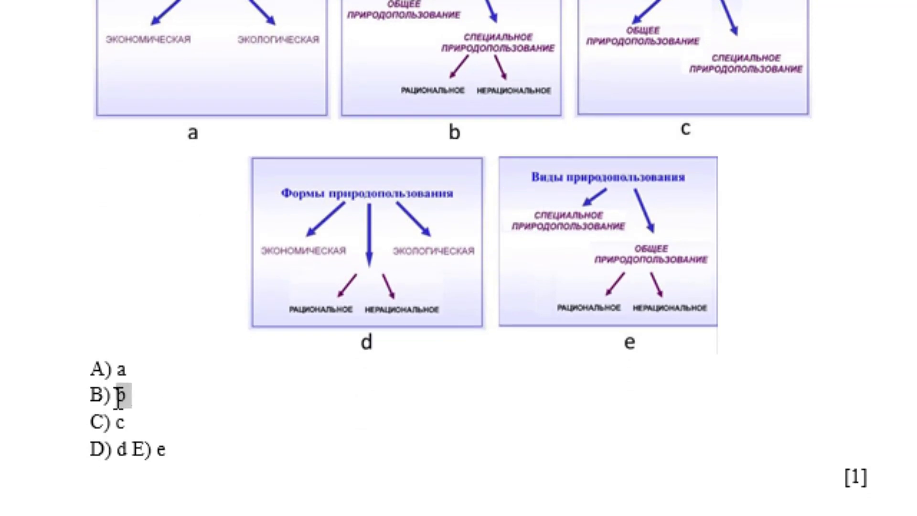
pyautogui.click(226, 358)
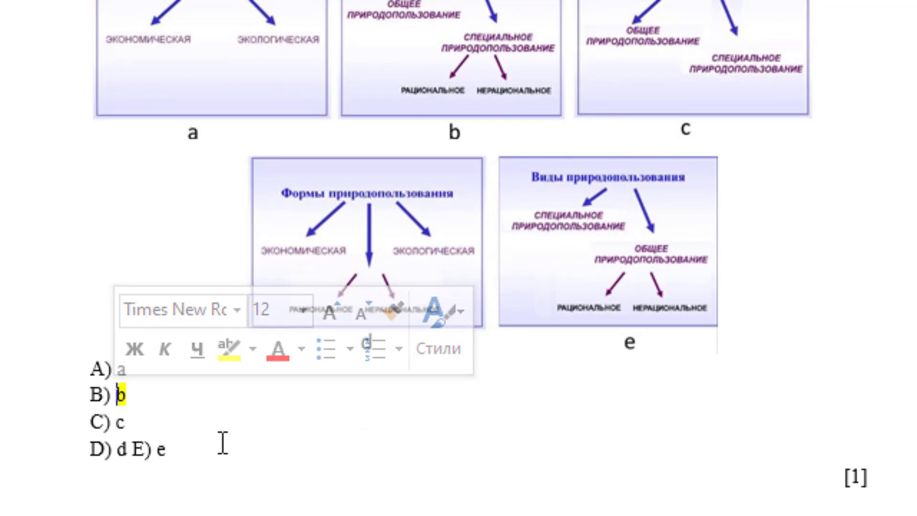
# Move option E) e onto its own line, without list label or indent, aligned with the others.
pyautogui.click(134, 449)
pyautogui.press('Return')
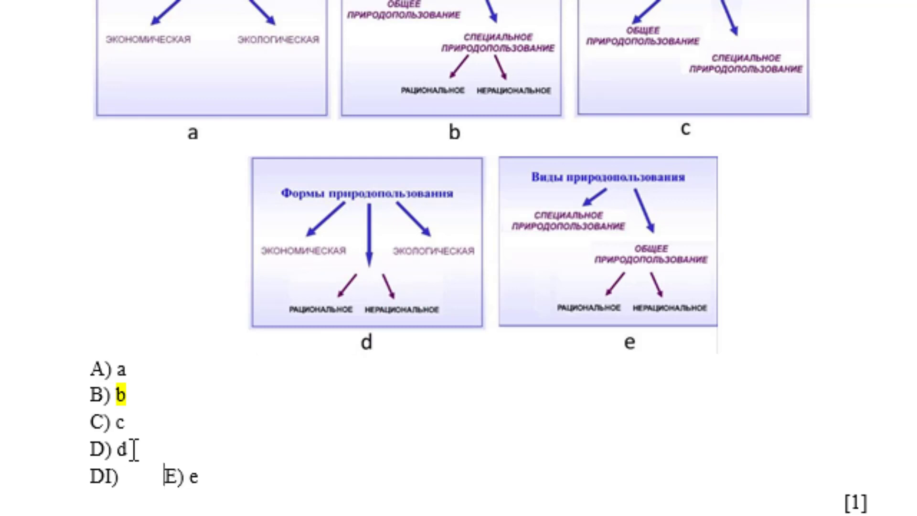
pyautogui.press('BackSpace')
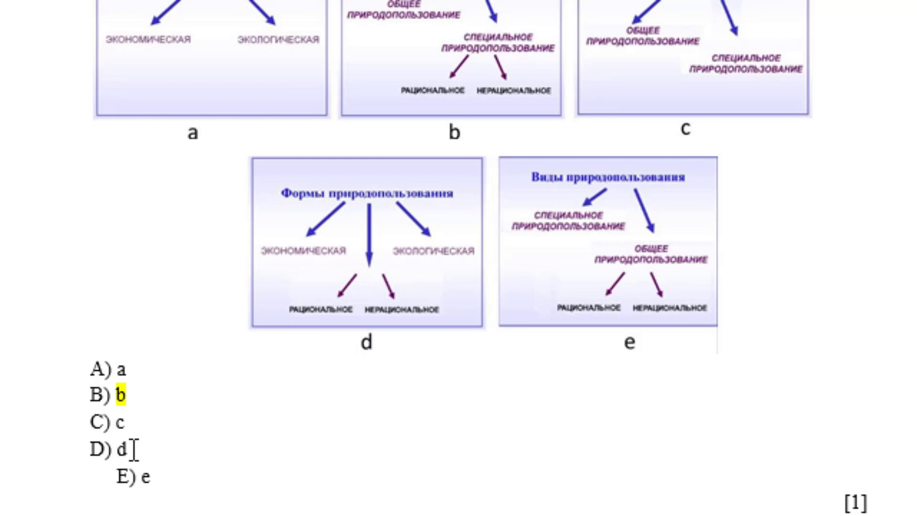
pyautogui.press('BackSpace')
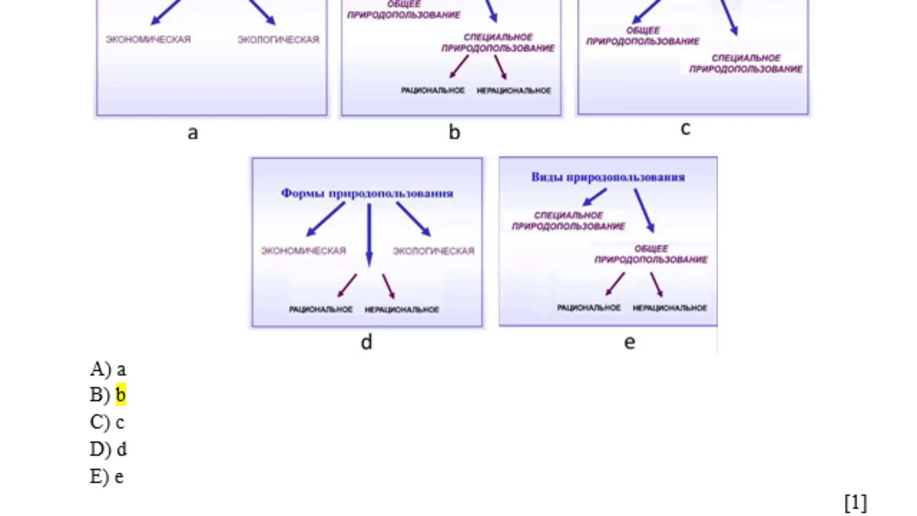
pyautogui.scroll(-1, 458, 258)
# Scroll to question 3, briefly entering and leaving footer editing.
pyautogui.scroll(-4, 458, 258)
pyautogui.scroll(-5, 458, 258)
pyautogui.scroll(-3, 459, 258)
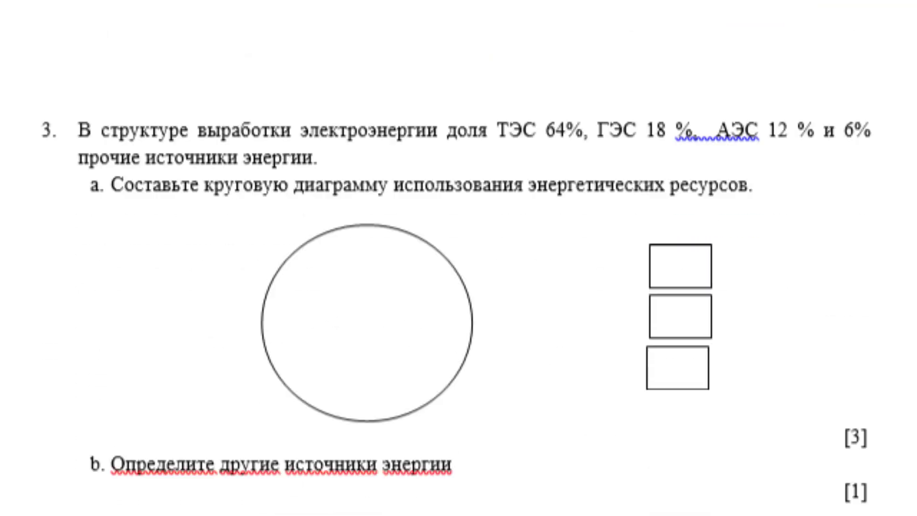
pyautogui.scroll(-2, 459, 258)
pyautogui.scroll(6, 458, 258)
pyautogui.scroll(5, 458, 258)
pyautogui.scroll(-5, 458, 258)
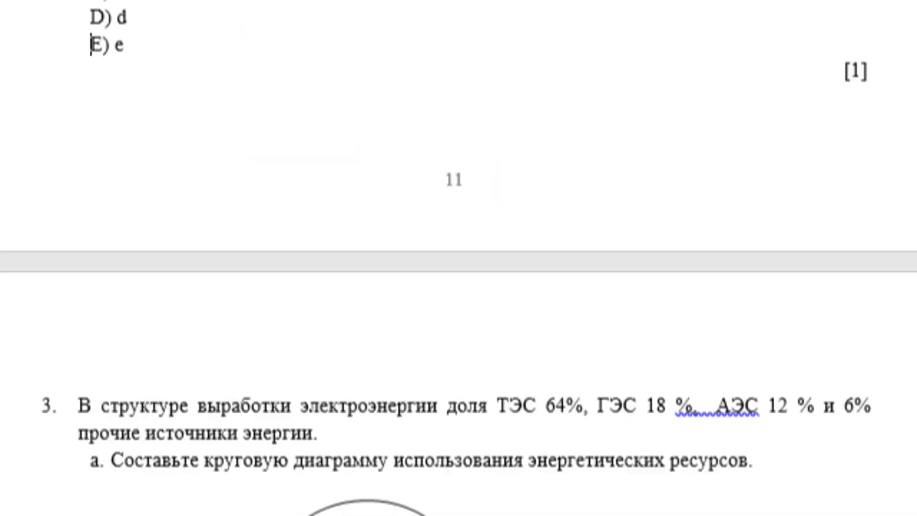
pyautogui.scroll(-8, 458, 258)
pyautogui.scroll(1, 458, 258)
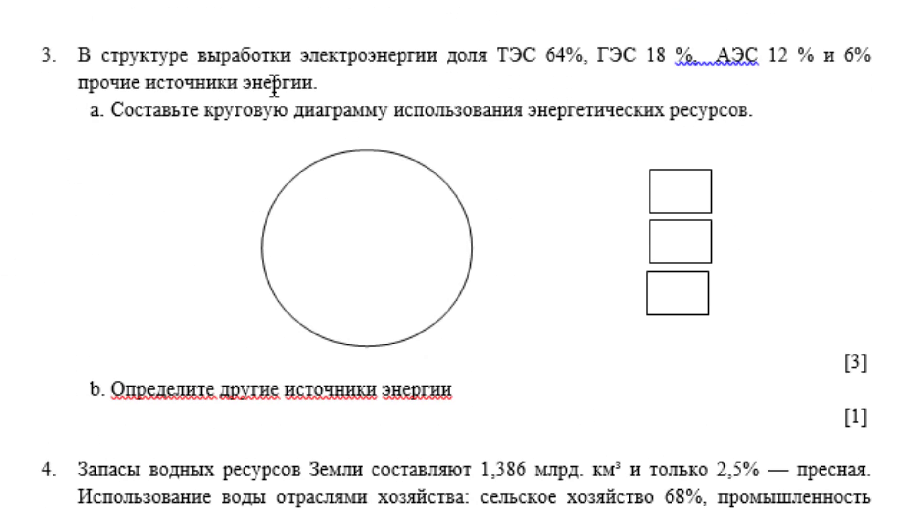
pyautogui.scroll(4, 299, 86)
pyautogui.scroll(3, 299, 86)
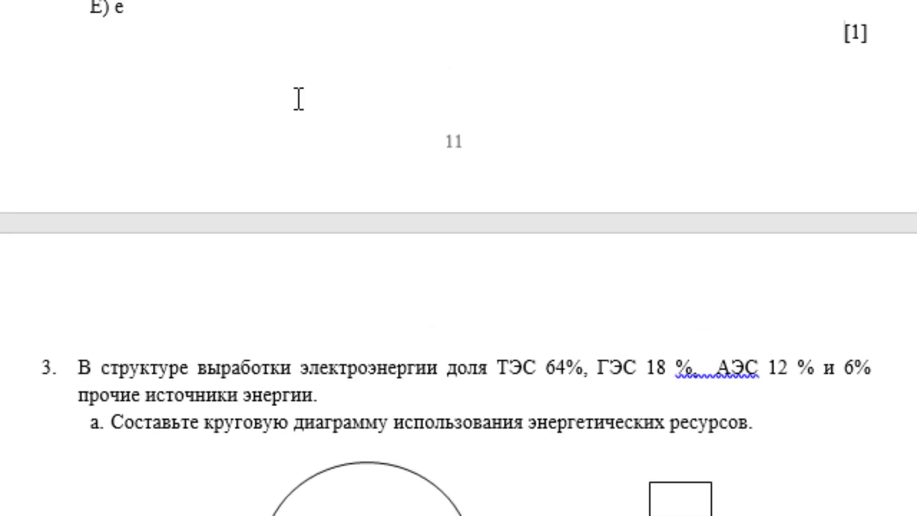
pyautogui.doubleClick(319, 226)
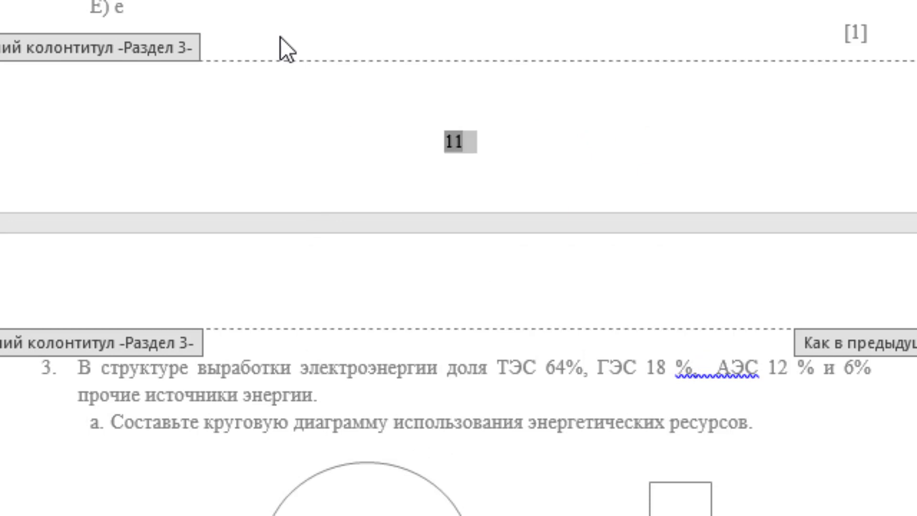
pyautogui.press('Escape')
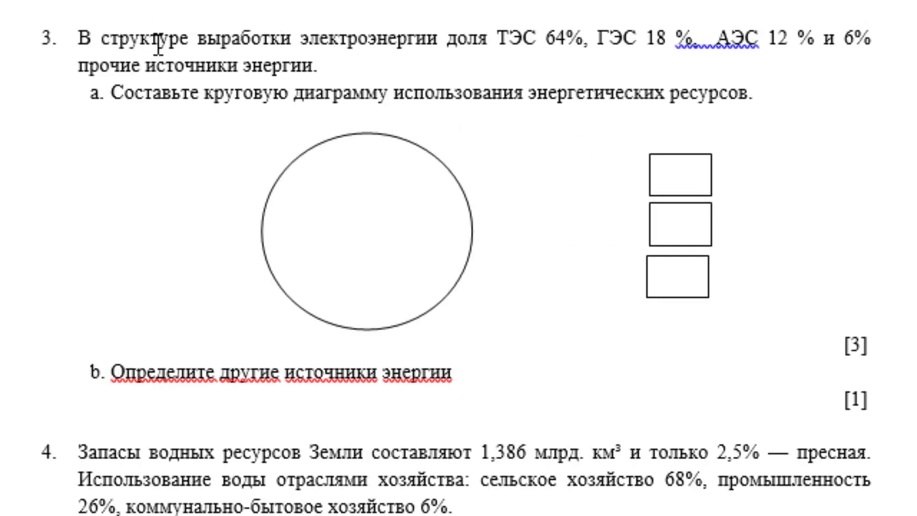
# Delete the extra space before АЭС in question 3's opening sentence.
pyautogui.moveTo(92, 37); pyautogui.dragTo(315, 66)
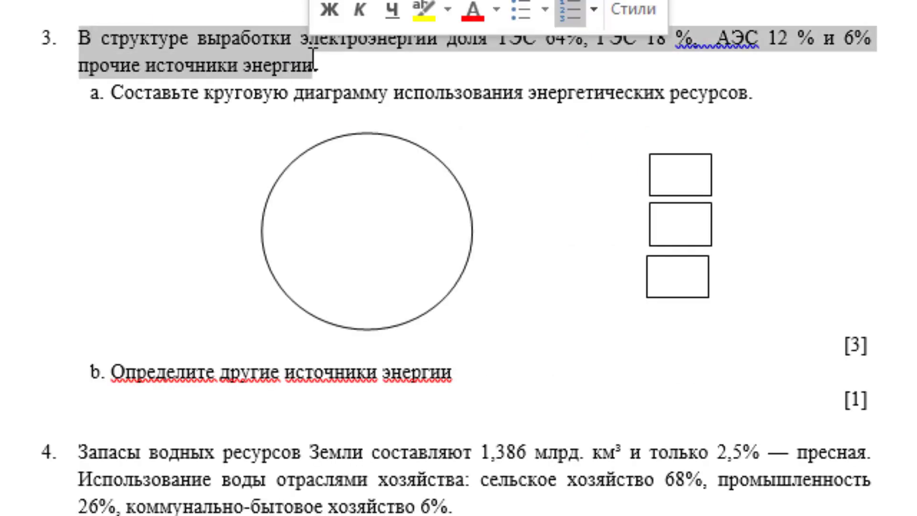
pyautogui.click(228, 66)
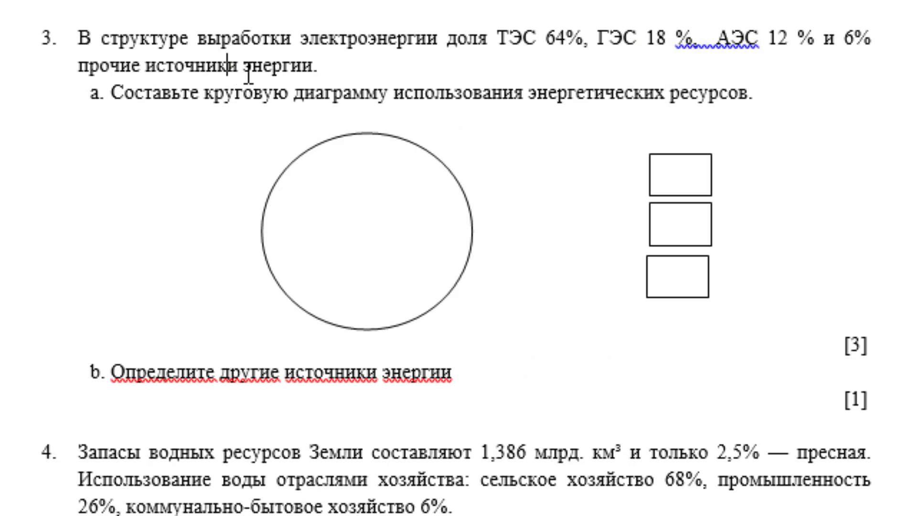
pyautogui.click(717, 37)
pyautogui.press('BackSpace')
pyautogui.write(',')
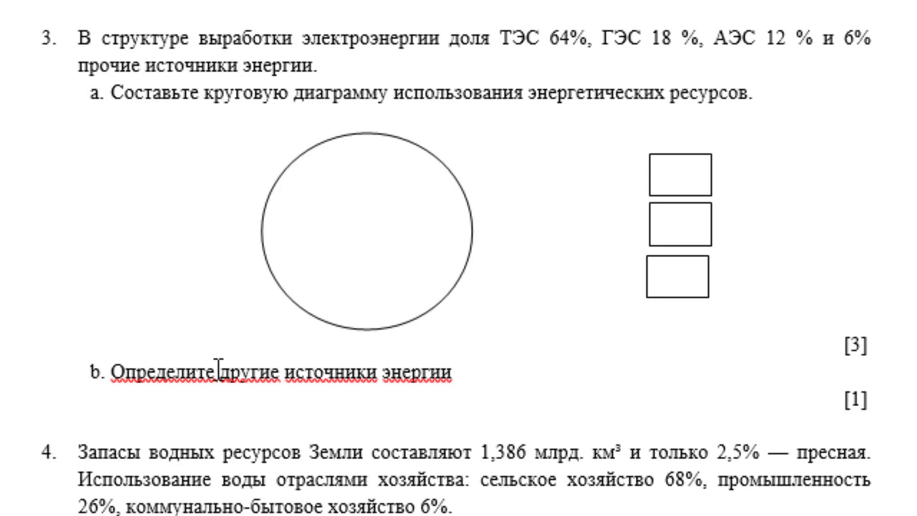
# Paste the 3D pie chart of ТЭС, ГЭС, АЭС and прочие shares on a new line below the circle.
pyautogui.click(189, 338)
pyautogui.hotkey('shift', 'Right')
pyautogui.press('Right')
pyautogui.press('Left')
pyautogui.press('Return')
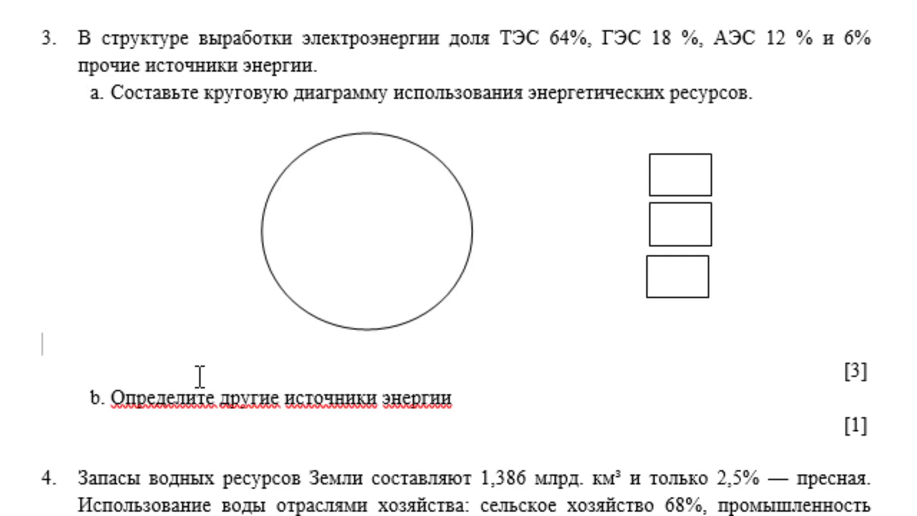
pyautogui.hotkey('ctrl', 'v')
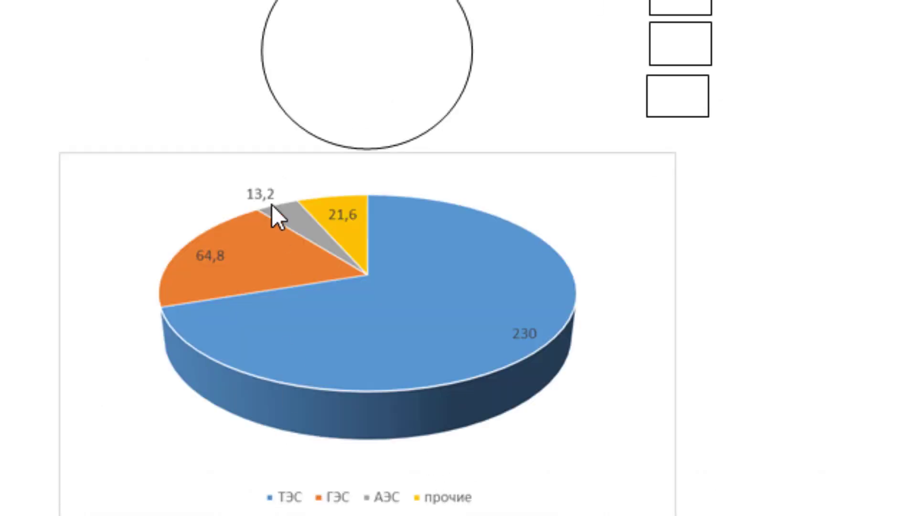
pyautogui.scroll(-2, 270, 208)
pyautogui.scroll(-2, 270, 208)
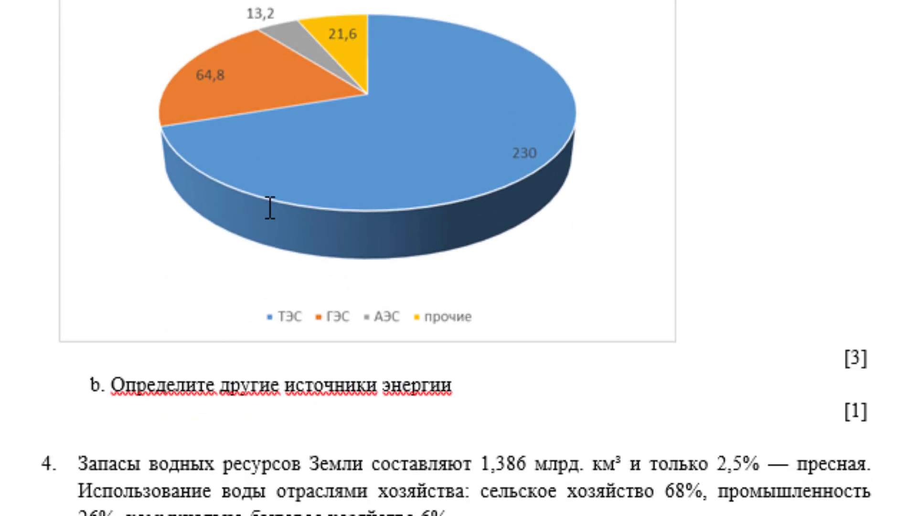
pyautogui.scroll(-3, 269, 208)
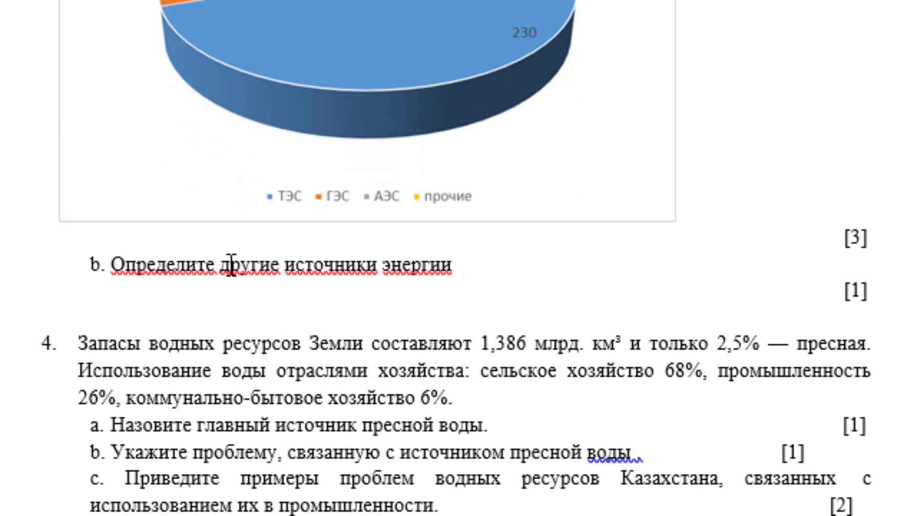
# Type 'Альтернативные источники энергия солнца, ветра, энергии волн' on a new line under 3b, then scroll to question 4.
pyautogui.click(505, 260)
pyautogui.press('Return')
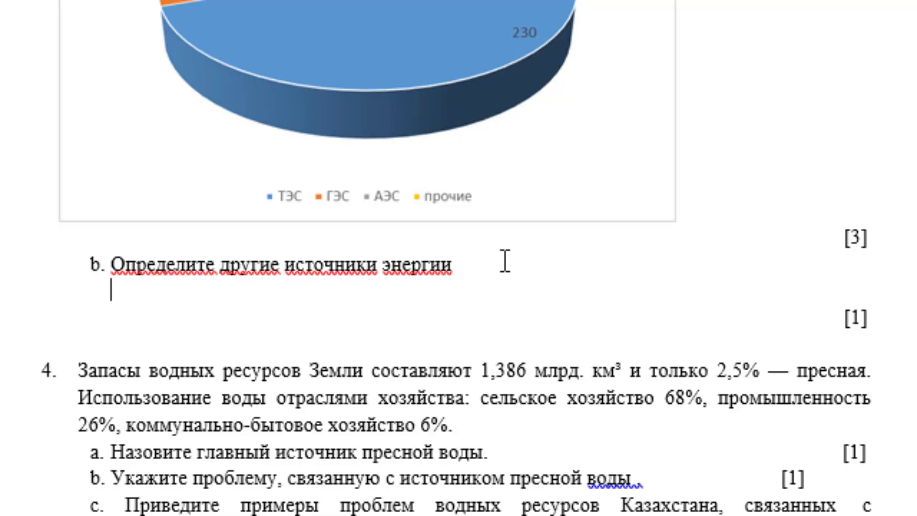
pyautogui.write('альте')
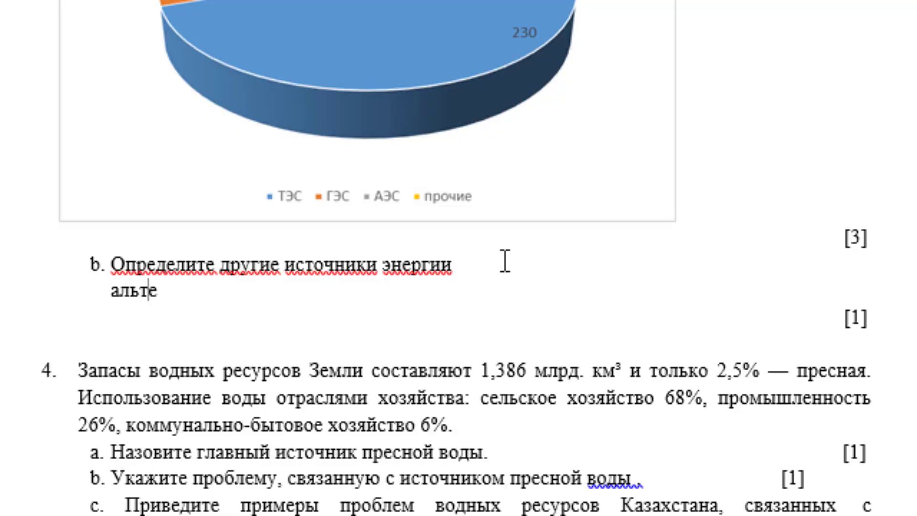
pyautogui.write('рнати')
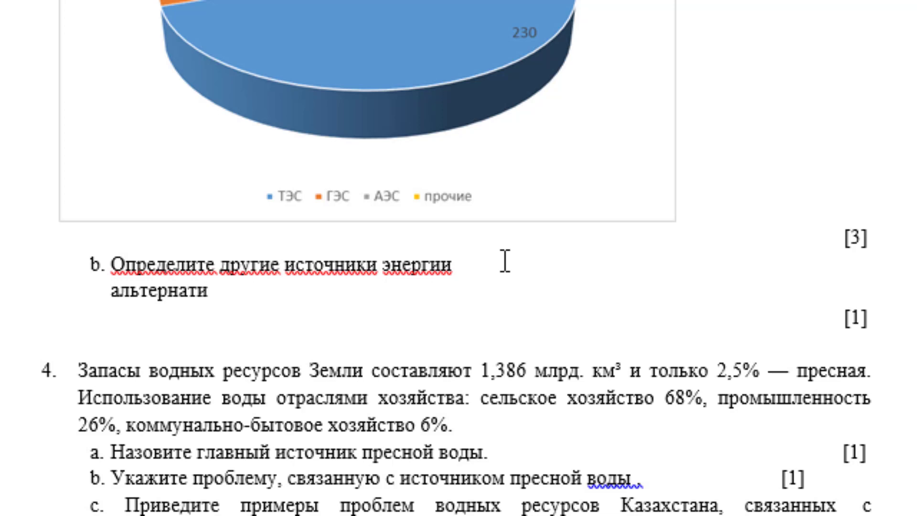
pyautogui.write('ые исто')
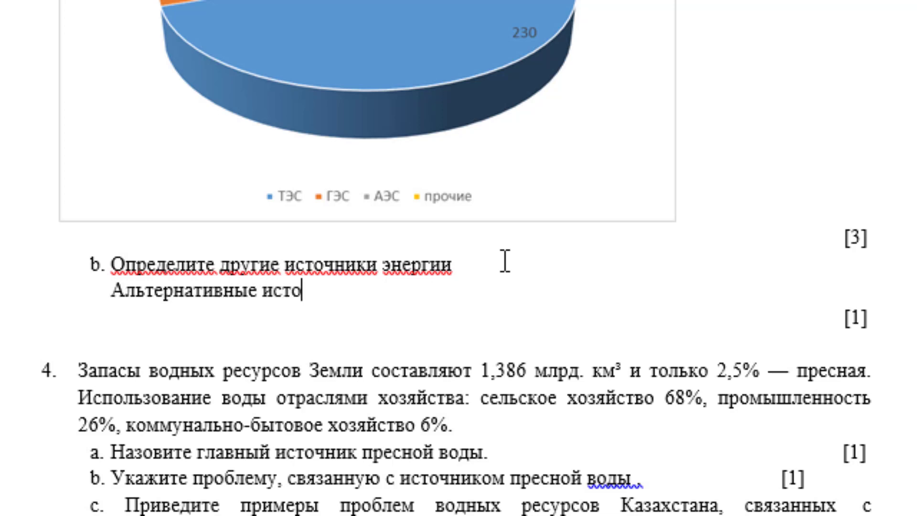
pyautogui.write('чники')
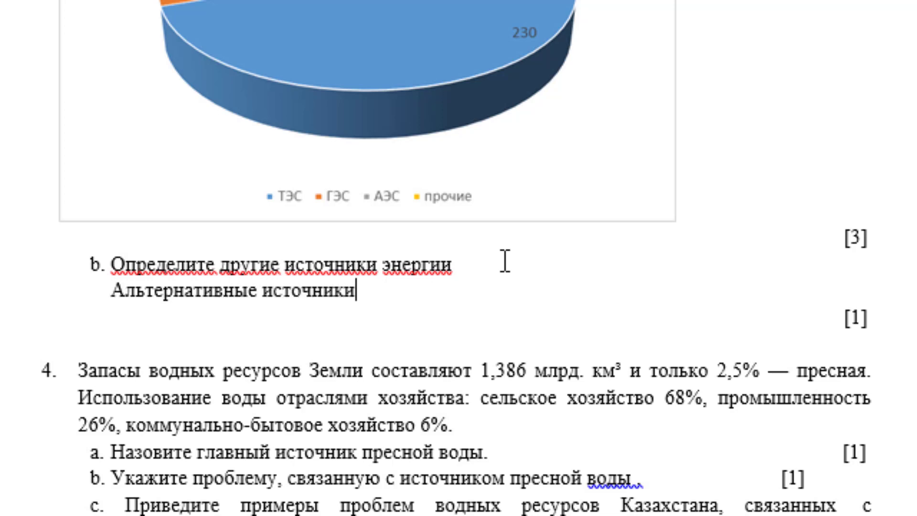
pyautogui.write(' энер')
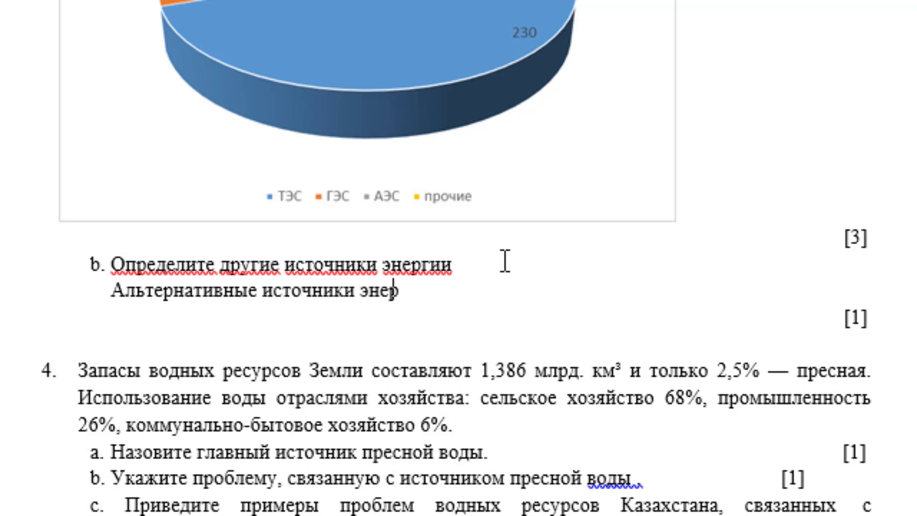
pyautogui.write('гия сол')
pyautogui.write('н')
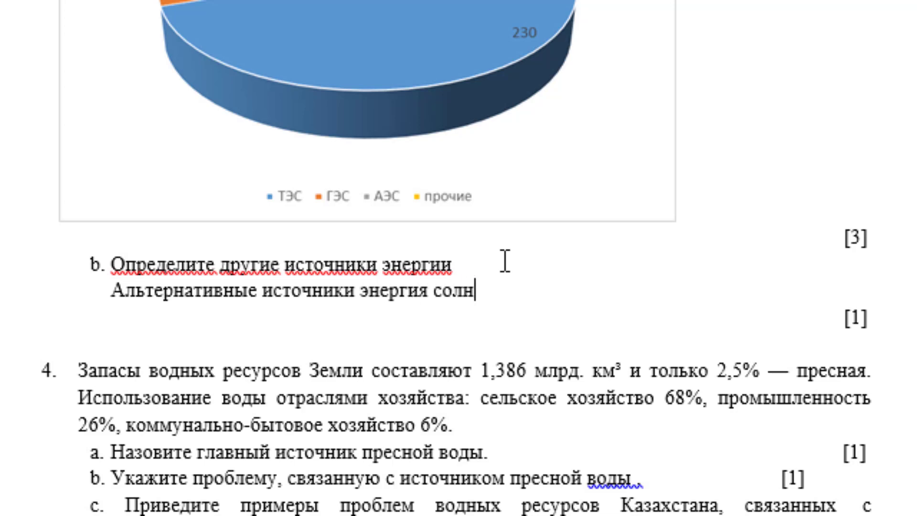
pyautogui.write('ца ')
pyautogui.write(', ветра')
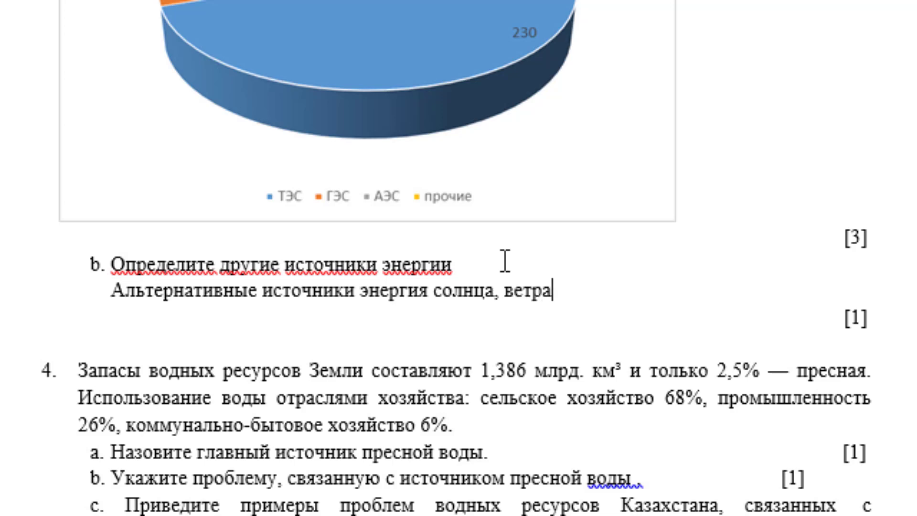
pyautogui.write(', энерг')
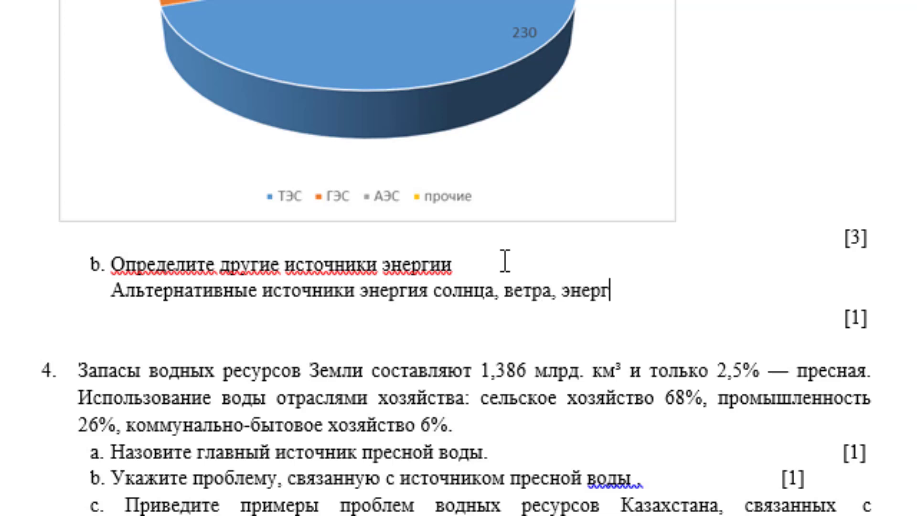
pyautogui.write('ии волн')
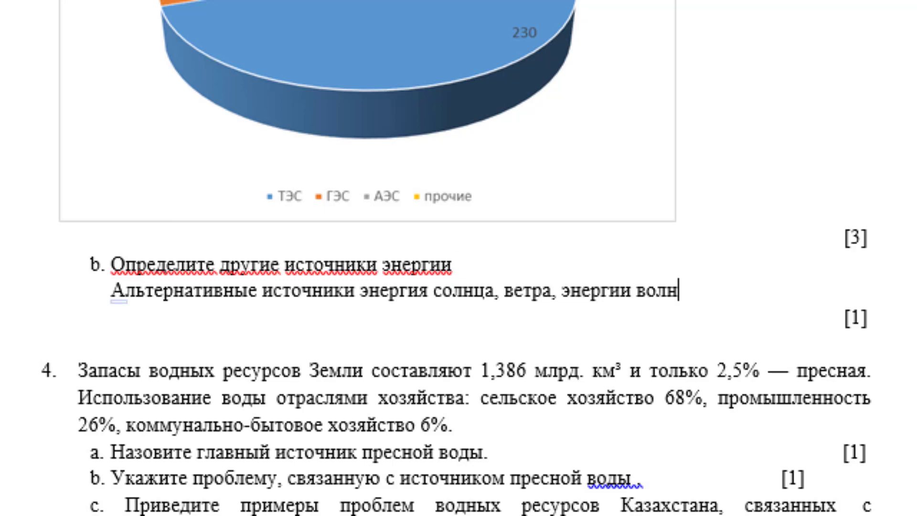
pyautogui.scroll(-1, 301, 322)
pyautogui.scroll(-3, 302, 423)
pyautogui.scroll(-1, 304, 425)
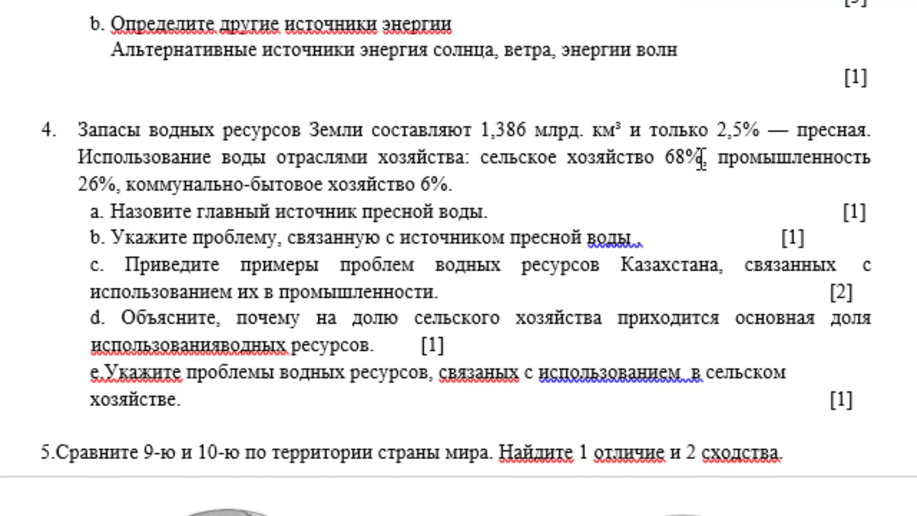
# Answer 4a with 'Ледники' and highlight it in yellow.
pyautogui.click(497, 211)
pyautogui.write('Лед ')
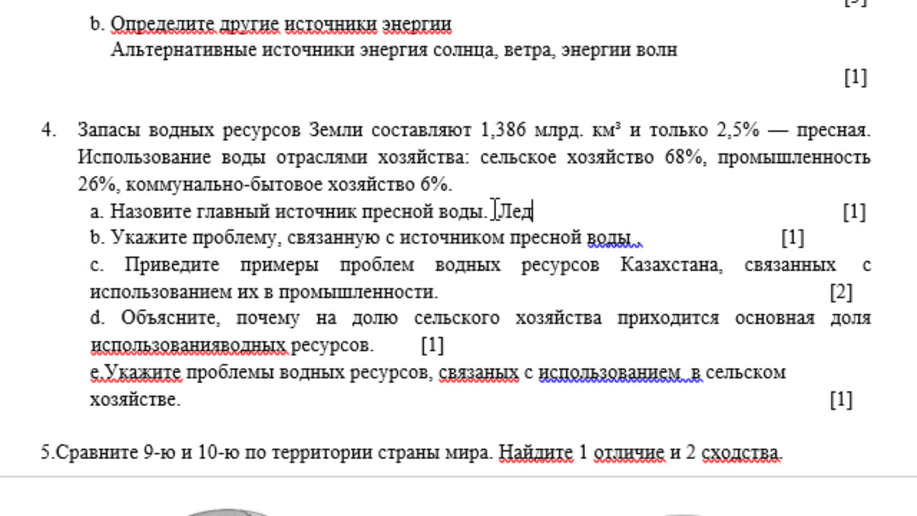
pyautogui.write('ник')
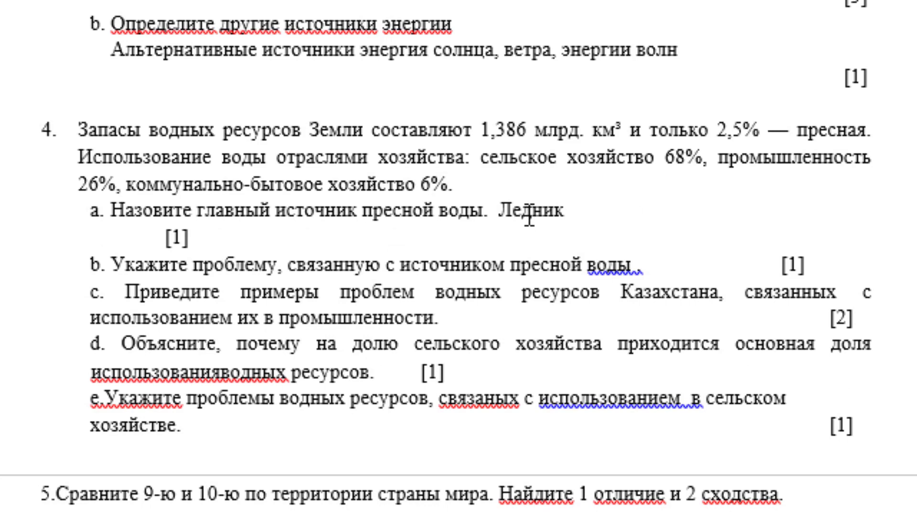
pyautogui.write('и')
pyautogui.doubleClick(545, 211)
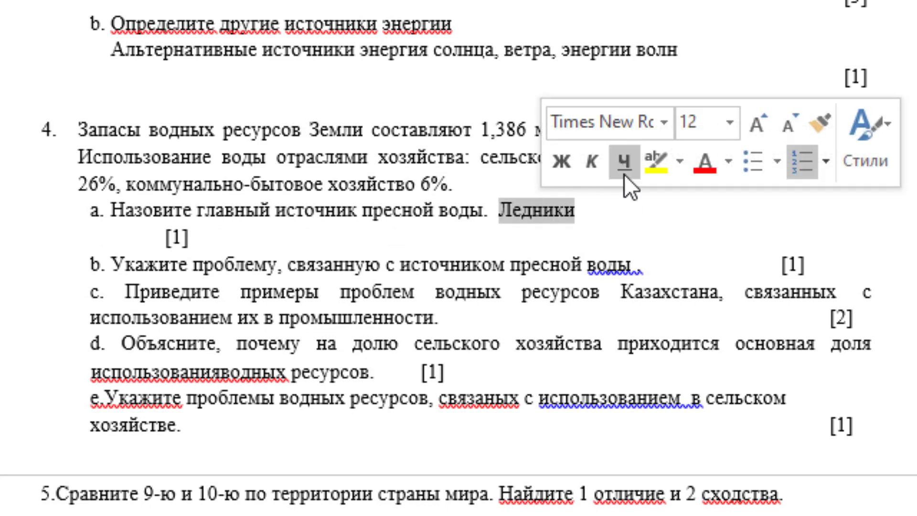
pyautogui.click(654, 161)
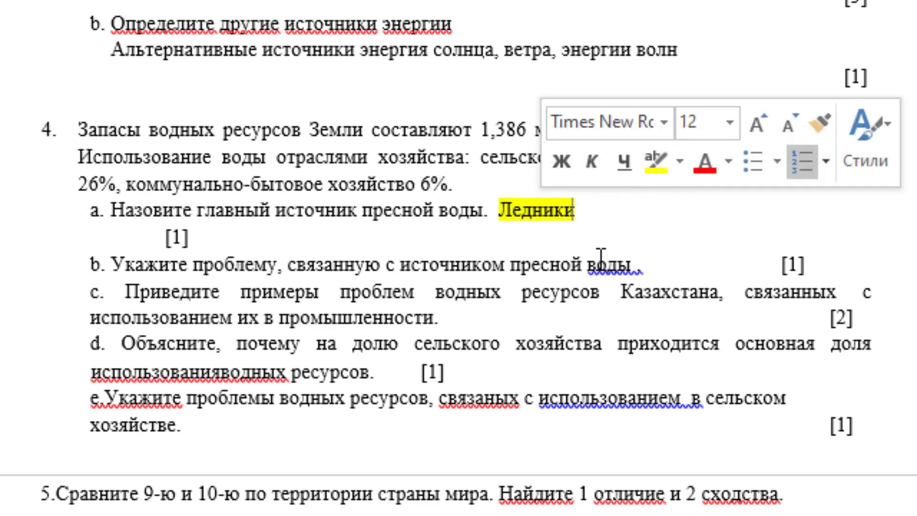
# Answer 4b with 'Таяние в результате глобального потепления' and highlight it in yellow.
pyautogui.click(655, 263)
pyautogui.press('BackSpace')
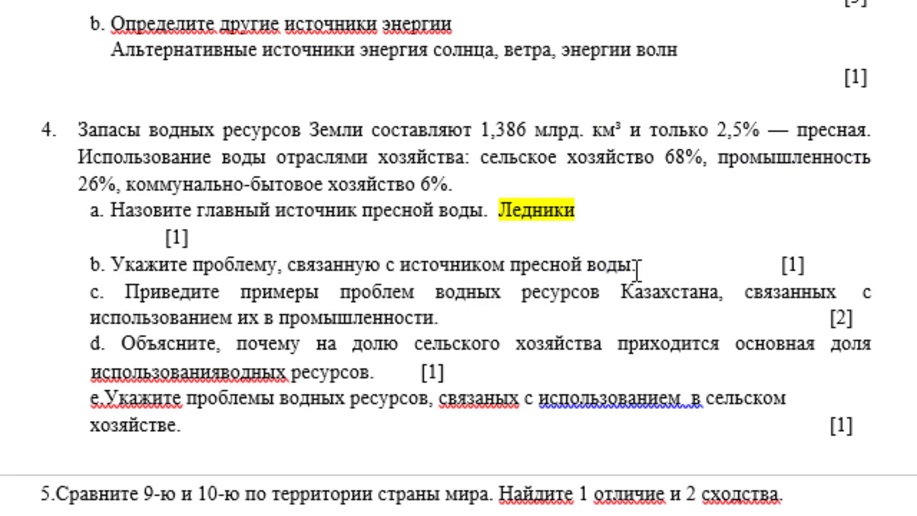
pyautogui.write('тая')
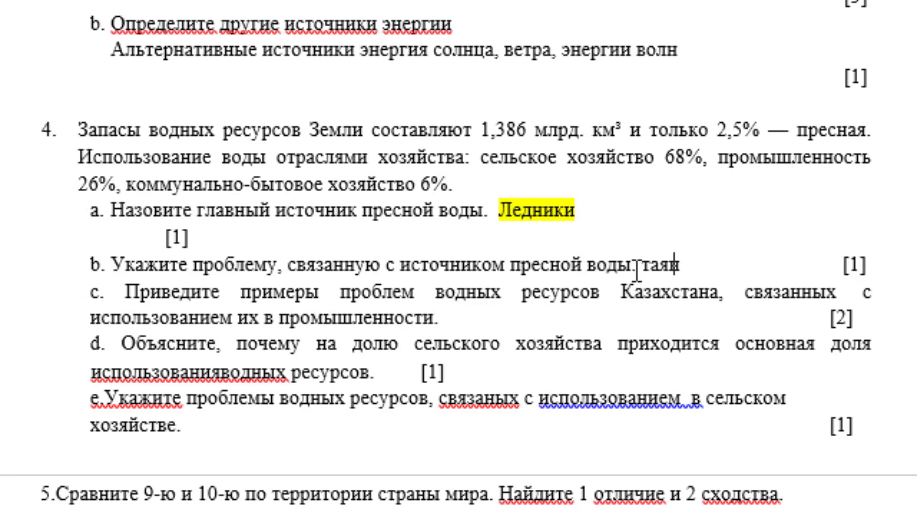
pyautogui.write('ние в ре')
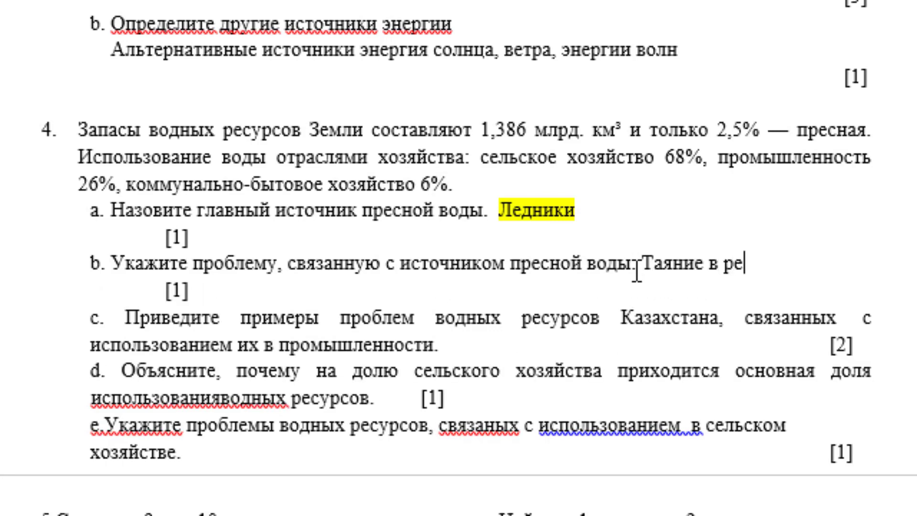
pyautogui.write('зультате ')
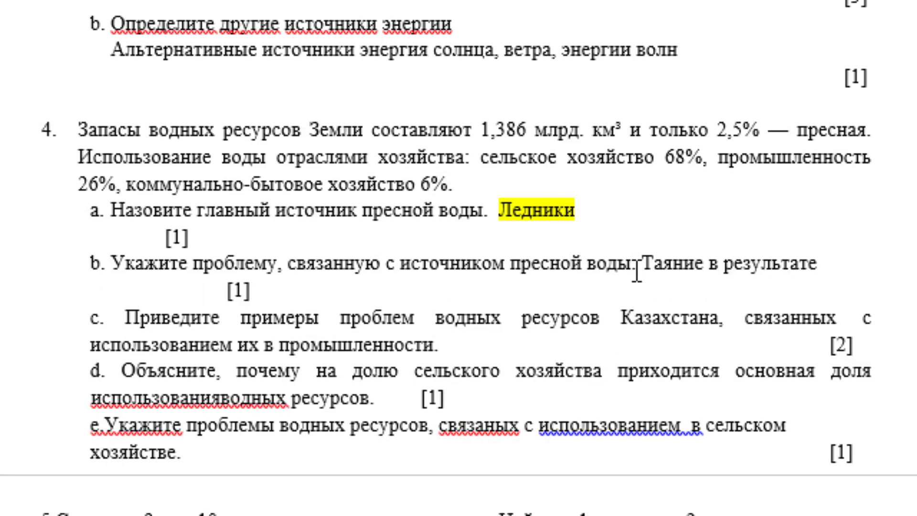
pyautogui.write('глобальног ')
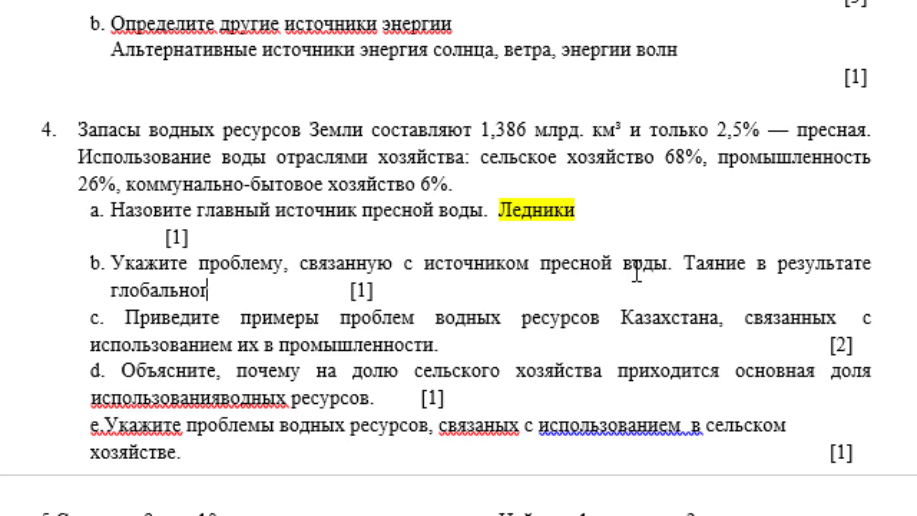
pyautogui.write('о потеплен')
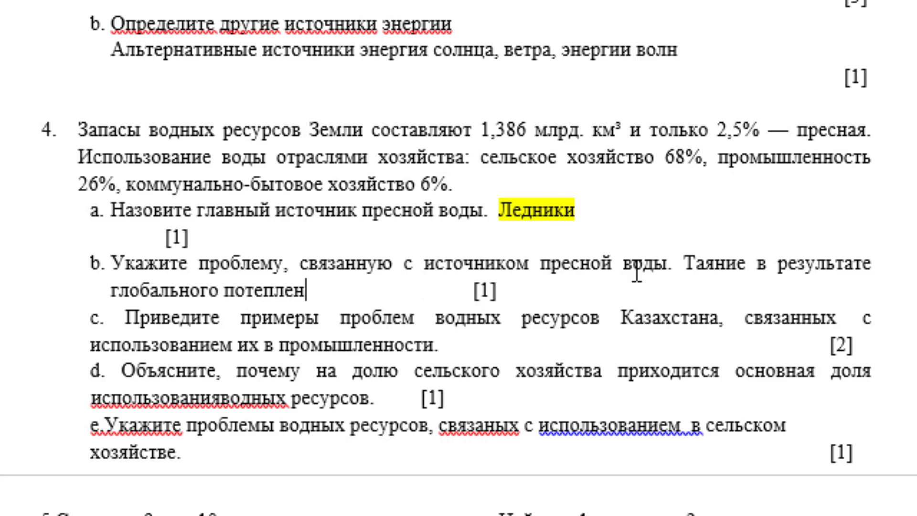
pyautogui.write('ия')
pyautogui.moveTo(684, 264); pyautogui.dragTo(439, 291)
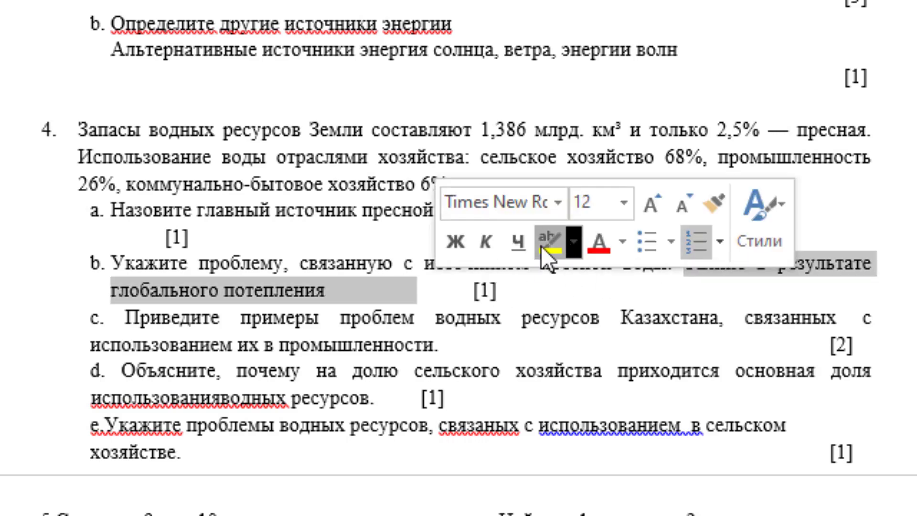
pyautogui.click(548, 299)
pyautogui.scroll(-3, 454, 286)
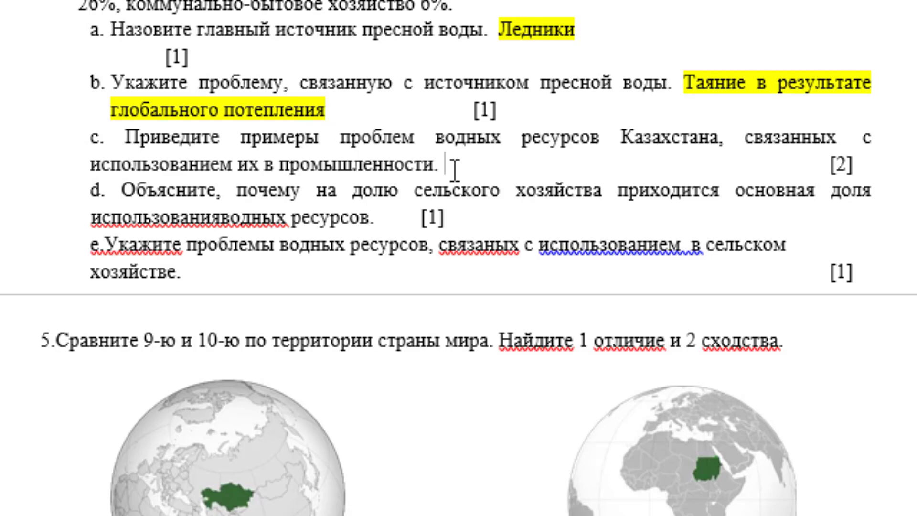
# Type 'Иртыш – загрязнение промышленными отходами ВКО и Павлодара' for item c and highlight it yellow.
pyautogui.write('Ир')
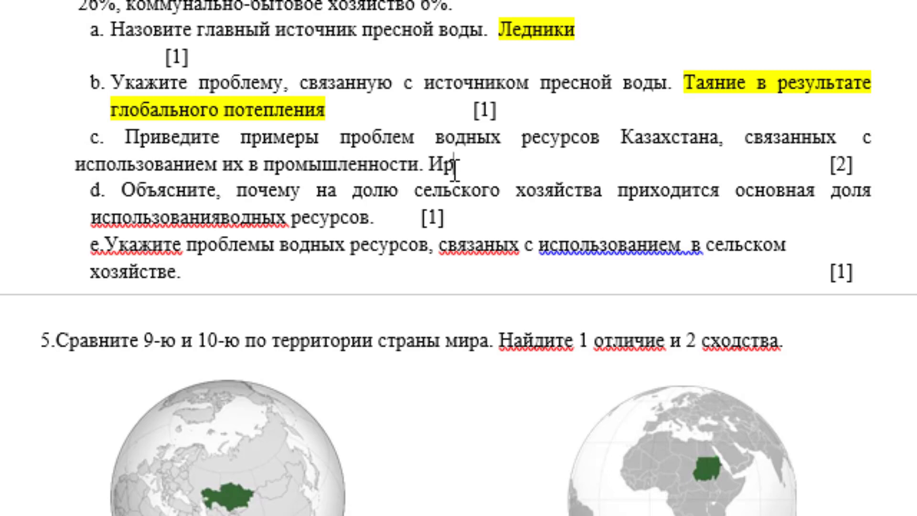
pyautogui.write('ты')
pyautogui.write('ш ')
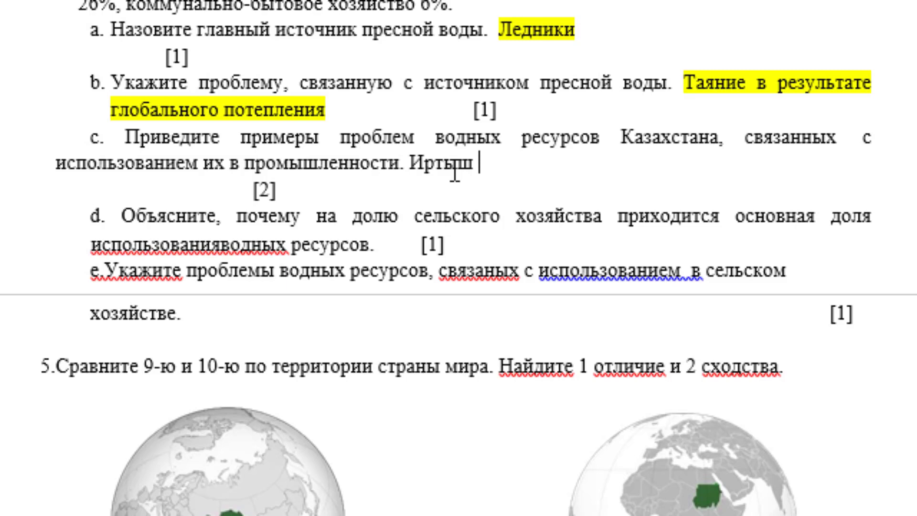
pyautogui.write('-')
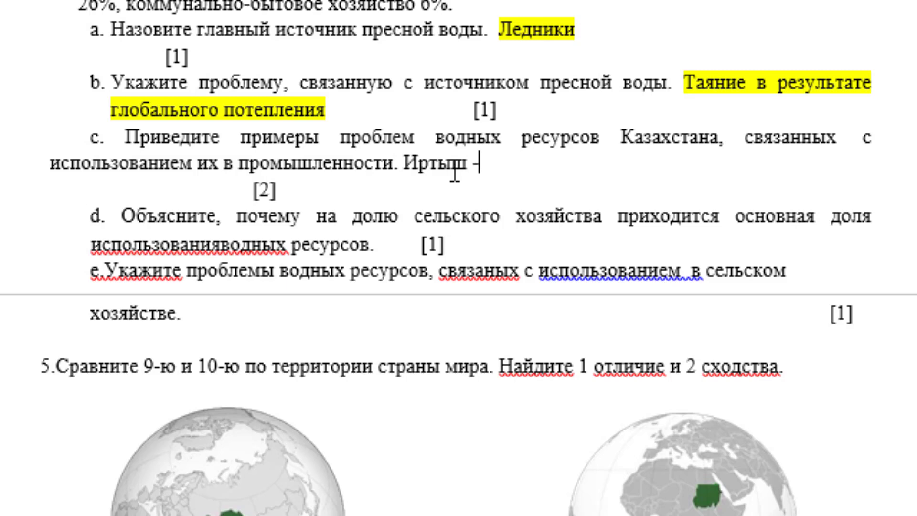
pyautogui.write(' загря')
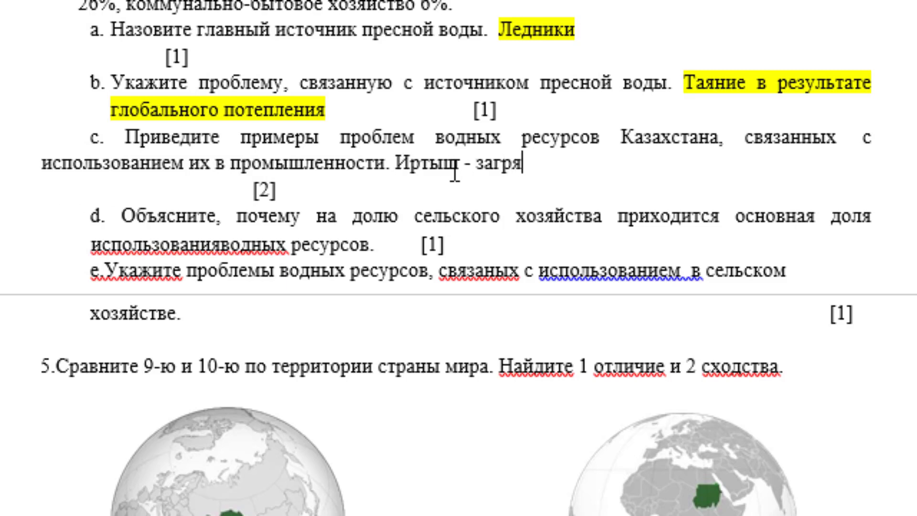
pyautogui.write('з')
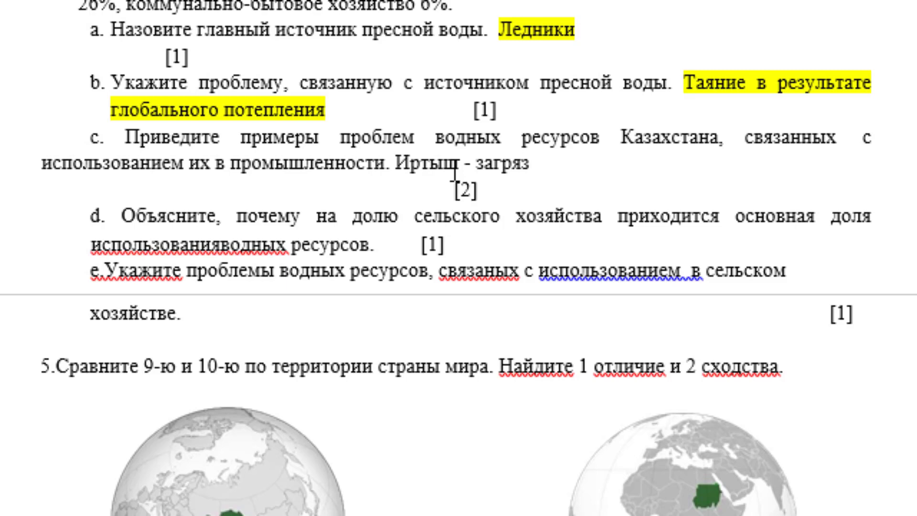
pyautogui.write('нение ')
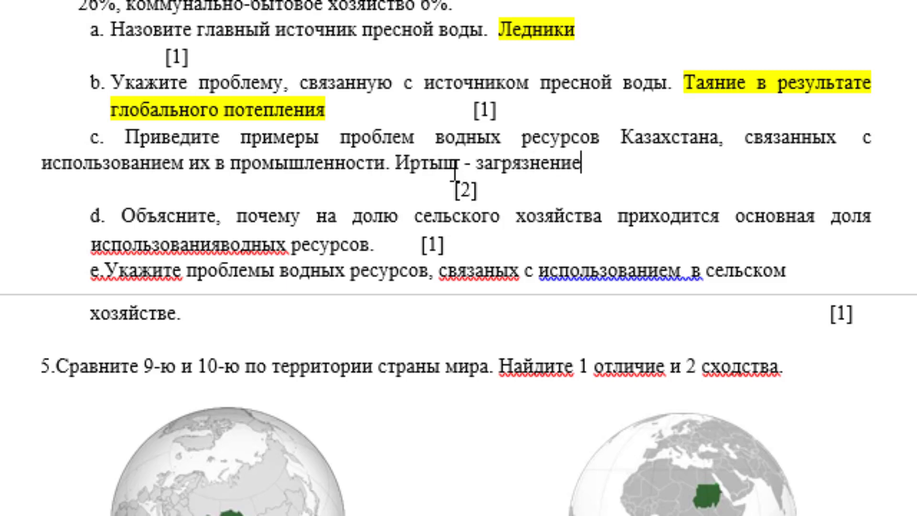
pyautogui.write('пром')
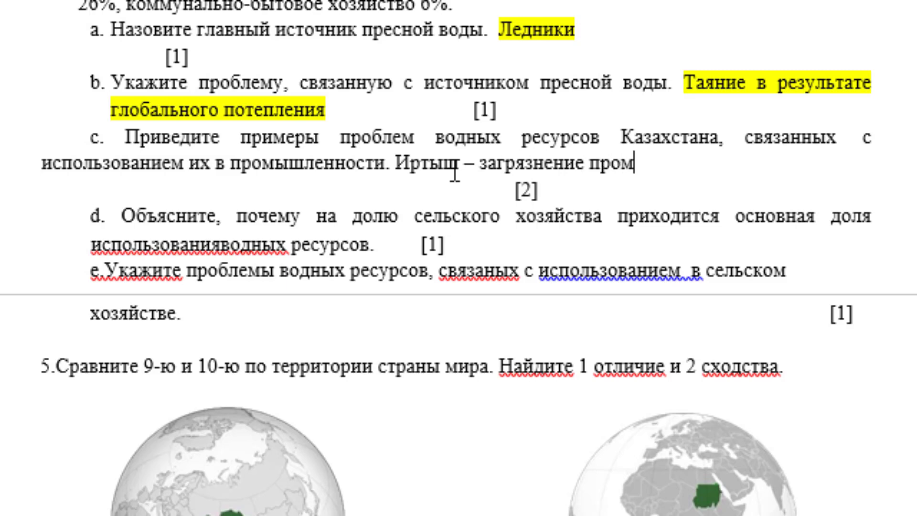
pyautogui.write('ышленны')
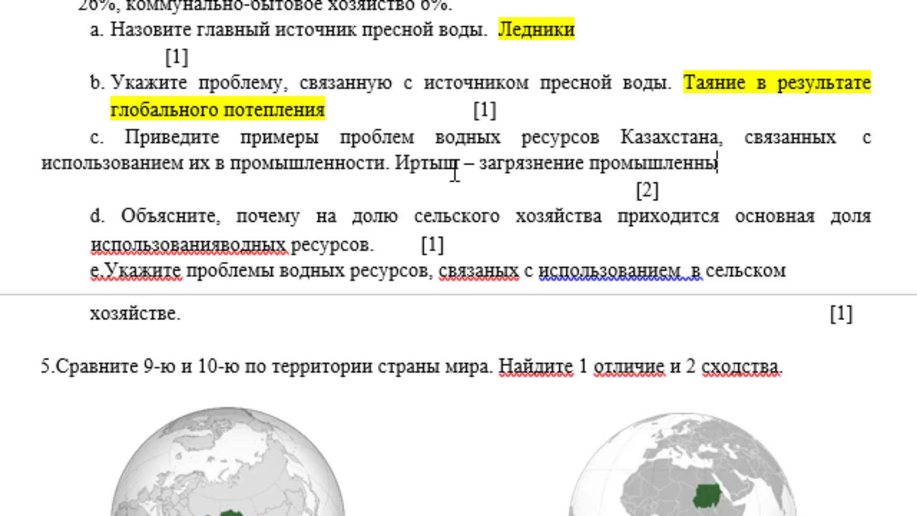
pyautogui.write('ми стхо')
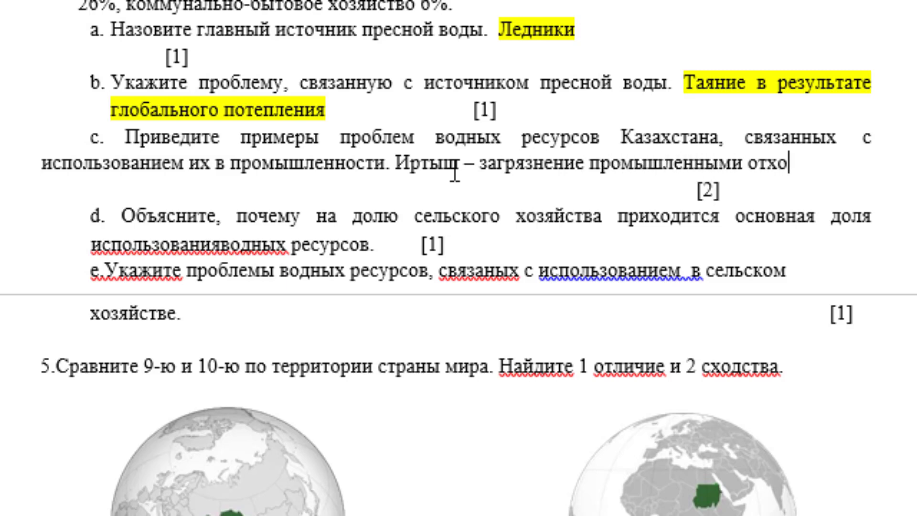
pyautogui.write('дами ВК')
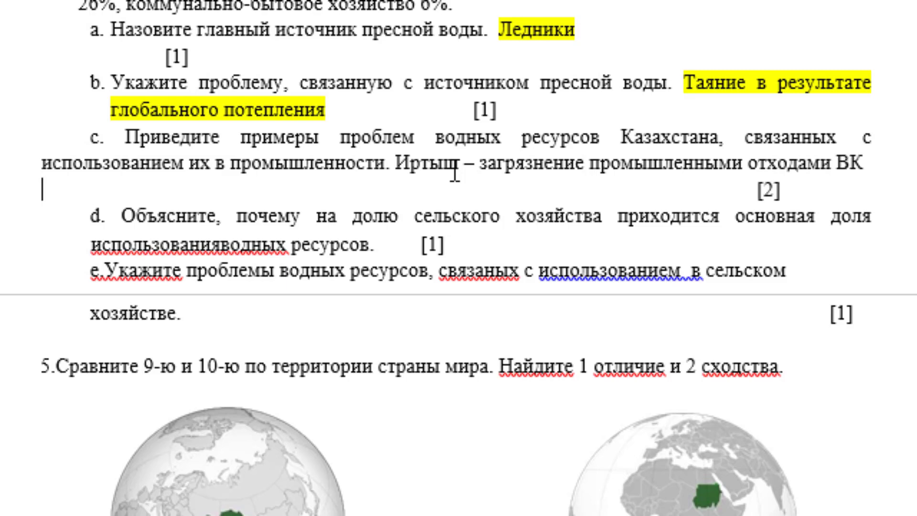
pyautogui.write('О и Пав')
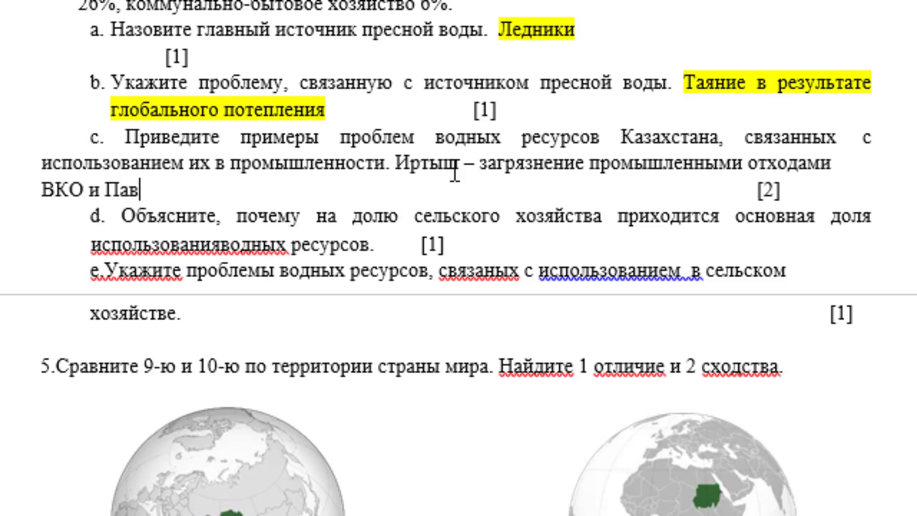
pyautogui.write('лод')
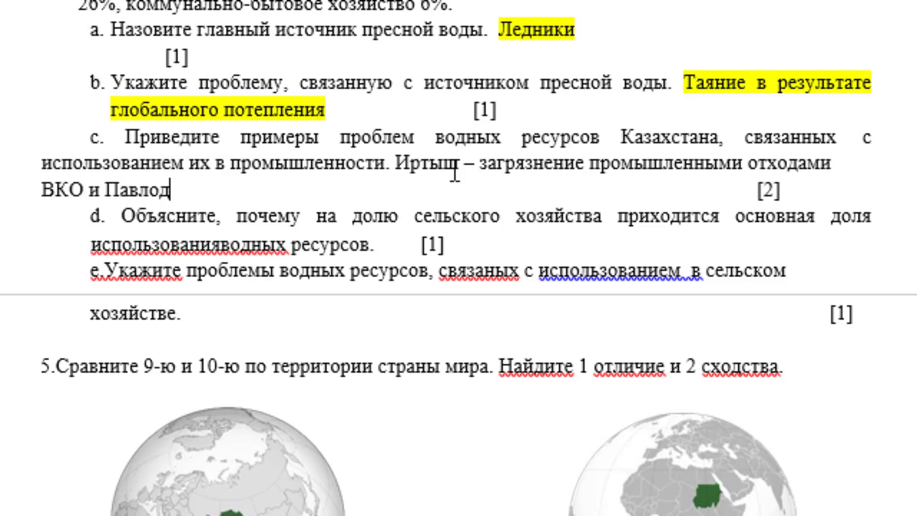
pyautogui.write('ара')
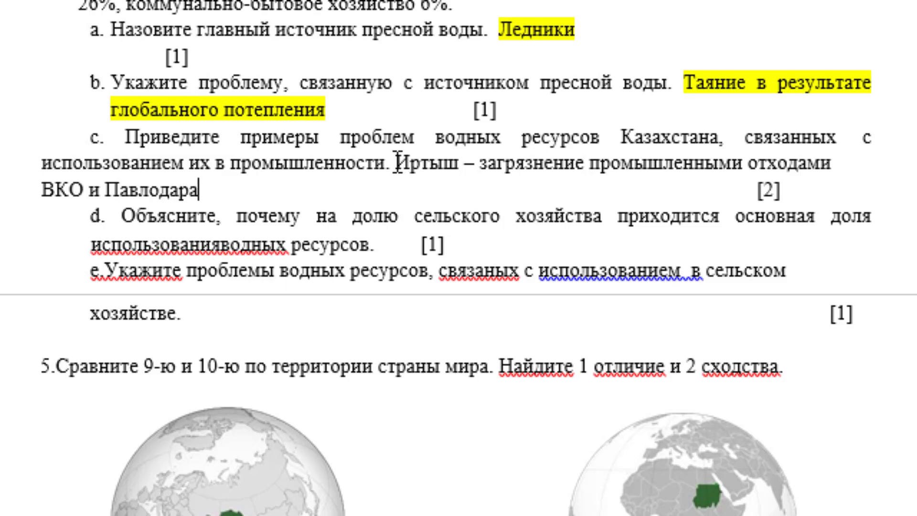
pyautogui.moveTo(395, 165); pyautogui.dragTo(386, 181)
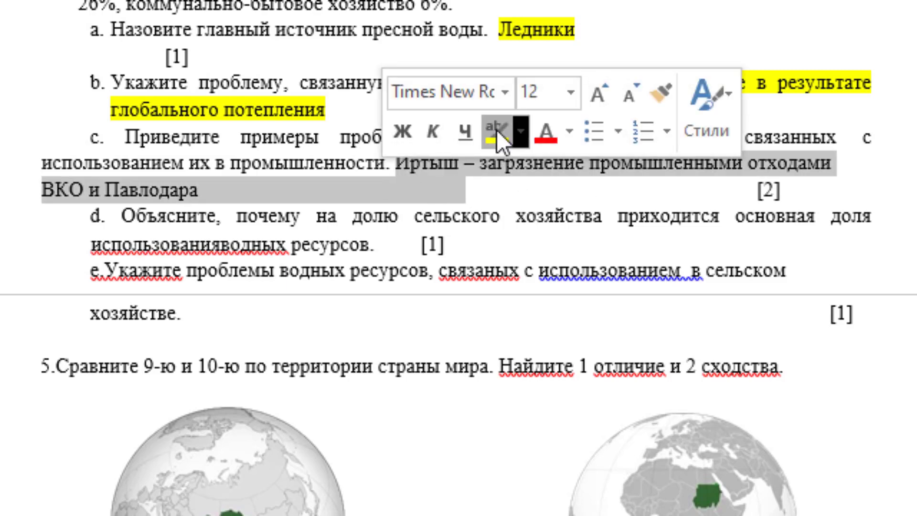
pyautogui.click(494, 188)
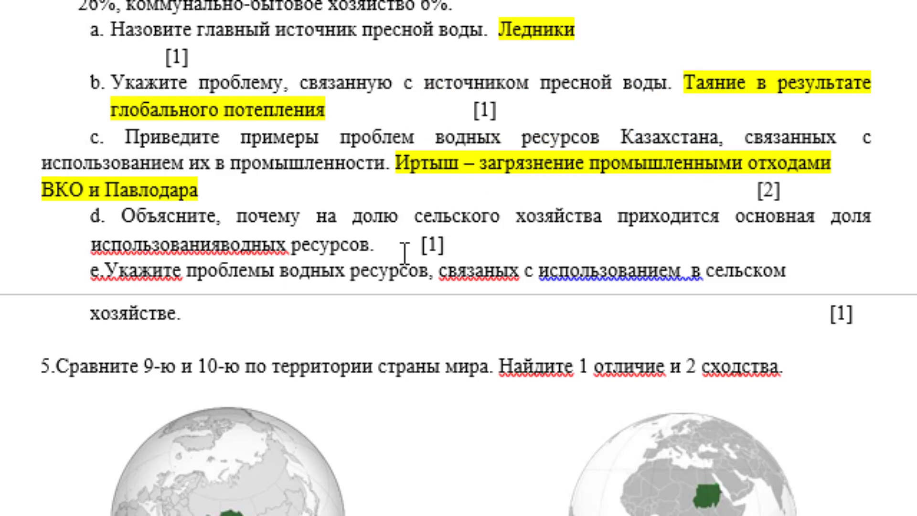
# Type the item d answer on extensive farming lacking irrigation and reclamation technology, highlighted yellow.
pyautogui.write('э')
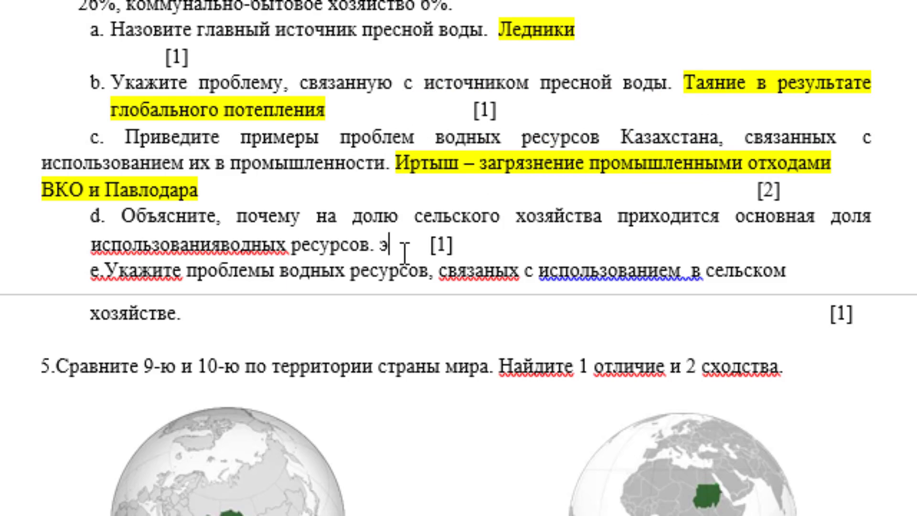
pyautogui.write('кстенс')
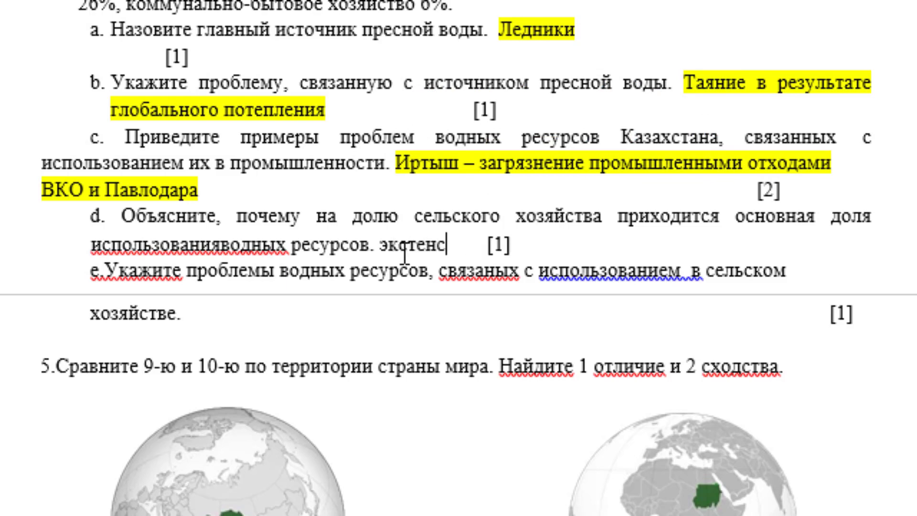
pyautogui.write('ивное сел')
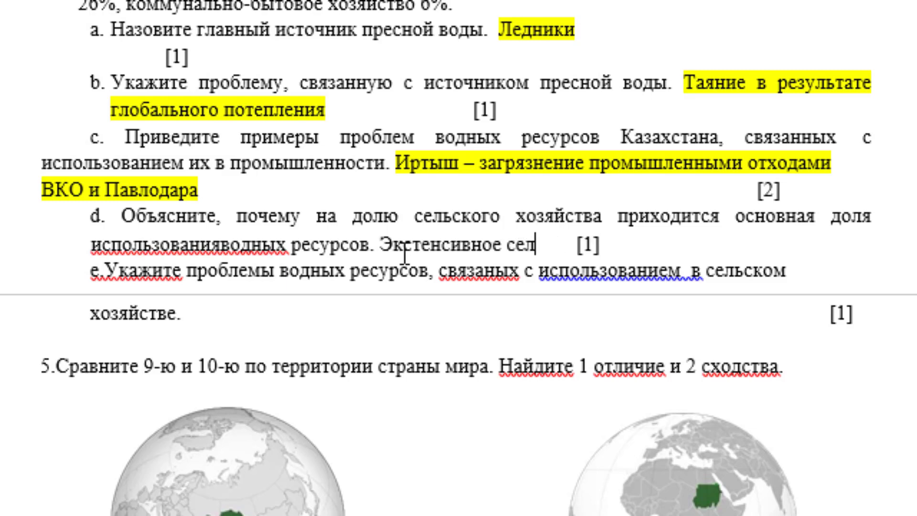
pyautogui.write('ьсвкое ')
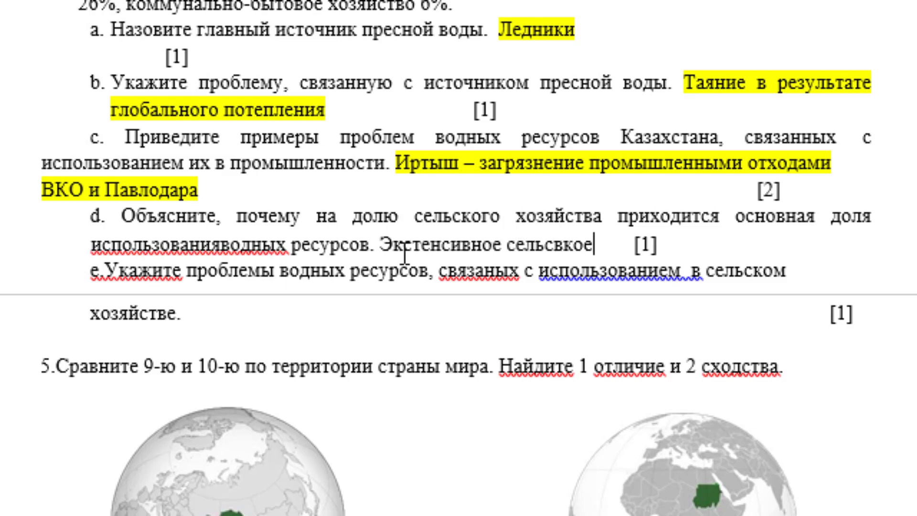
pyautogui.write('хозя')
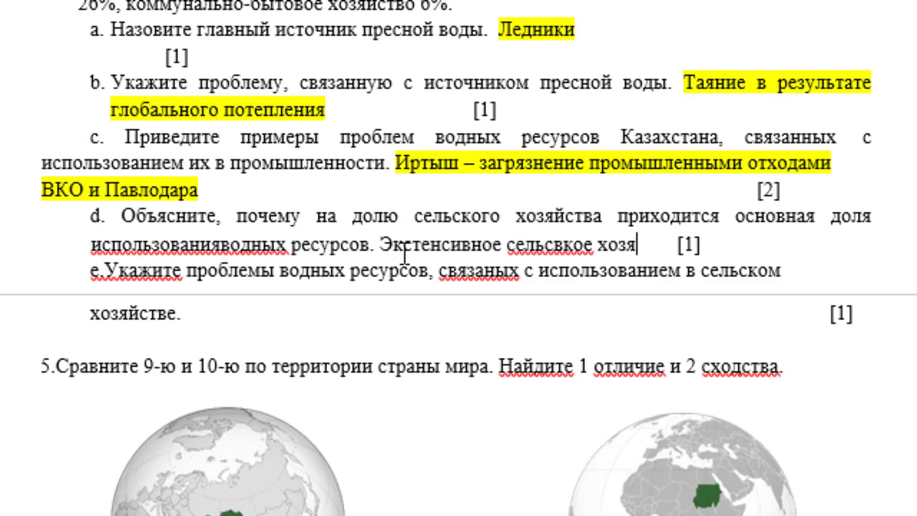
pyautogui.write('йство ')
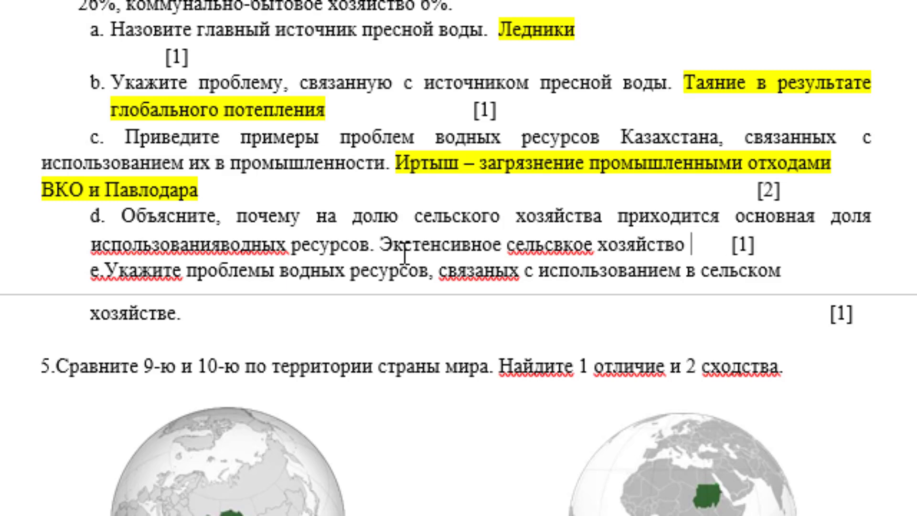
pyautogui.write('в разви')
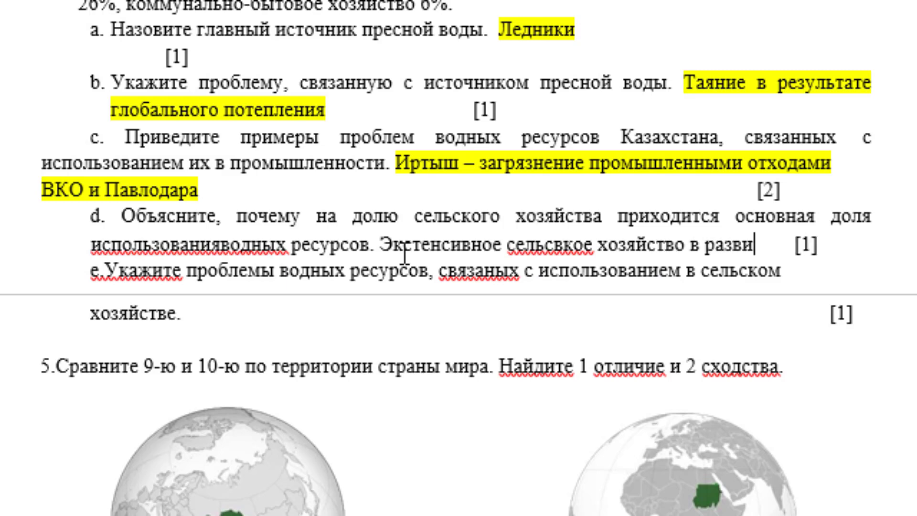
pyautogui.write('ваю')
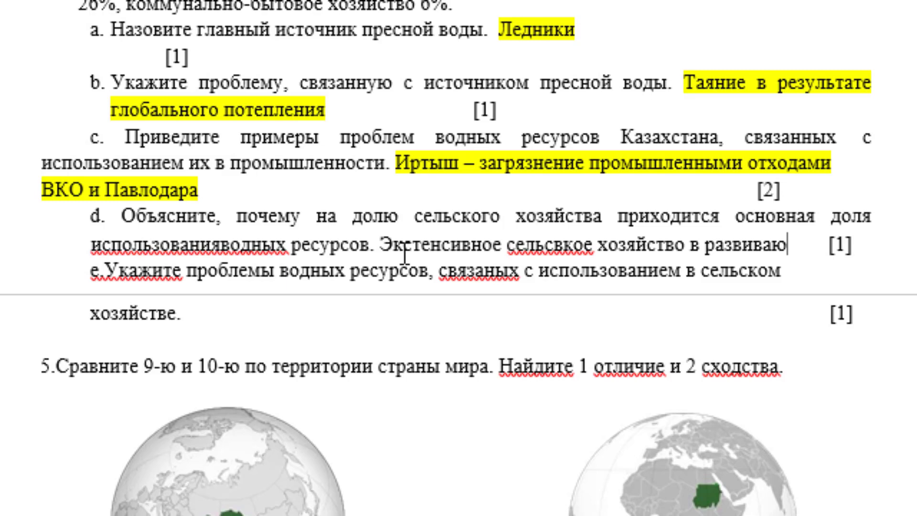
pyautogui.write('щихс')
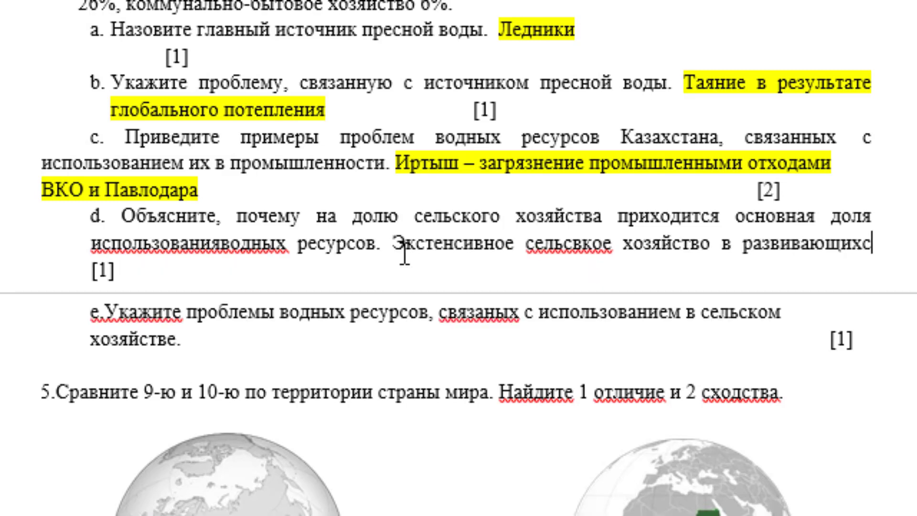
pyautogui.write('я страна')
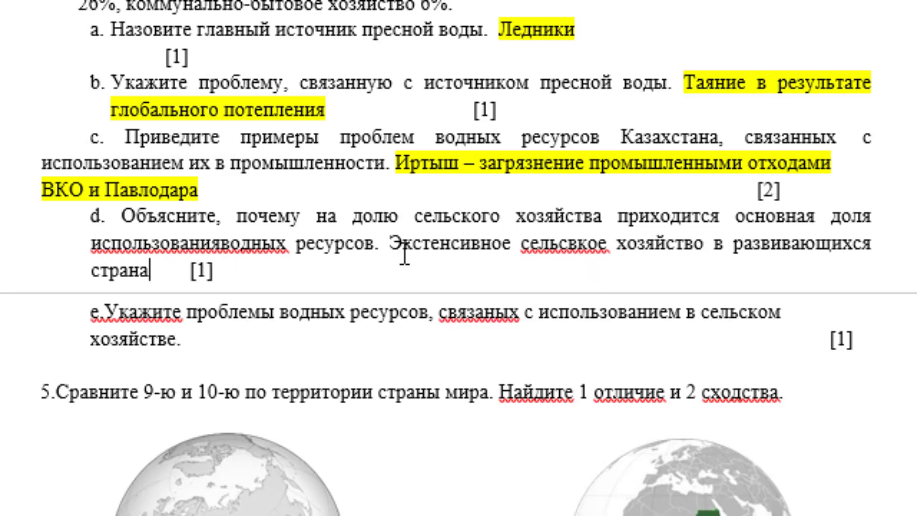
pyautogui.write('х, от')
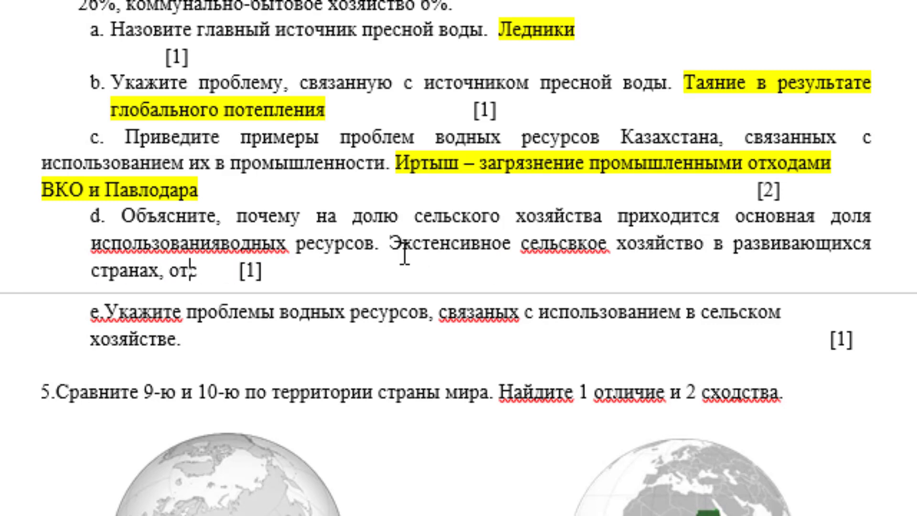
pyautogui.write('сутс')
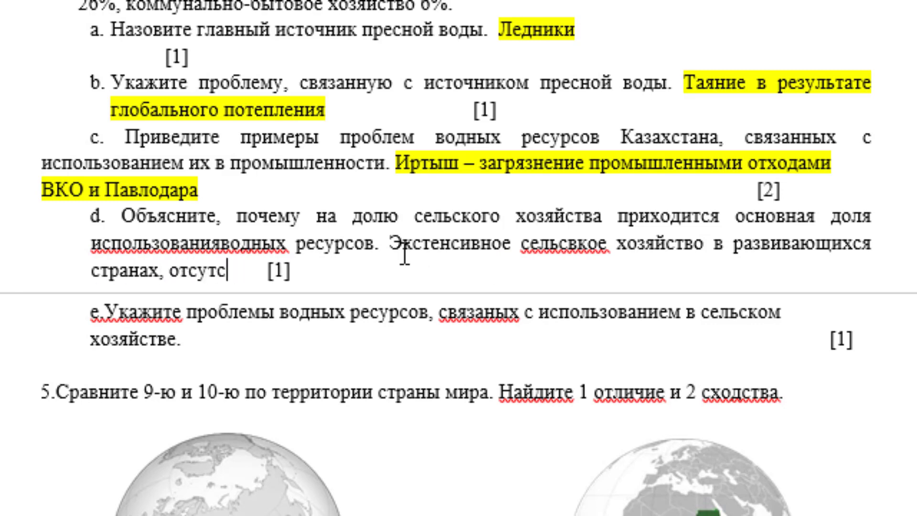
pyautogui.write('тв')
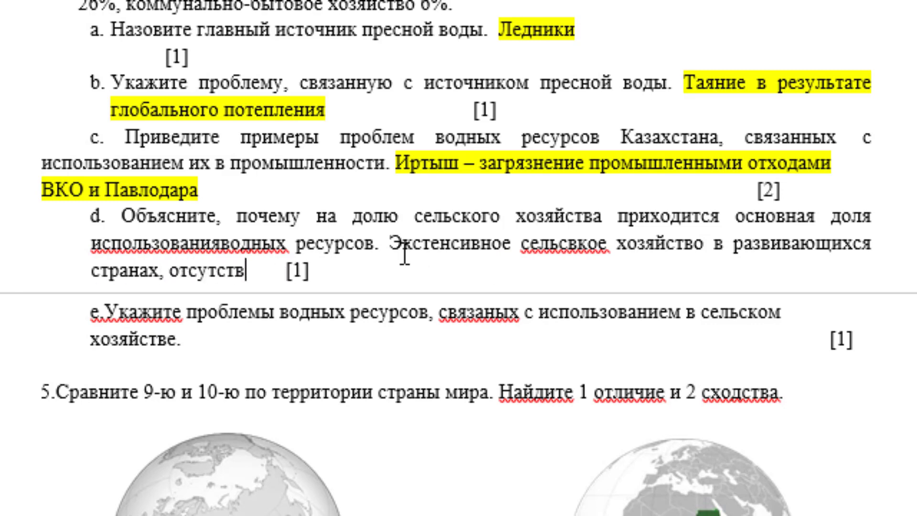
pyautogui.write('ие ')
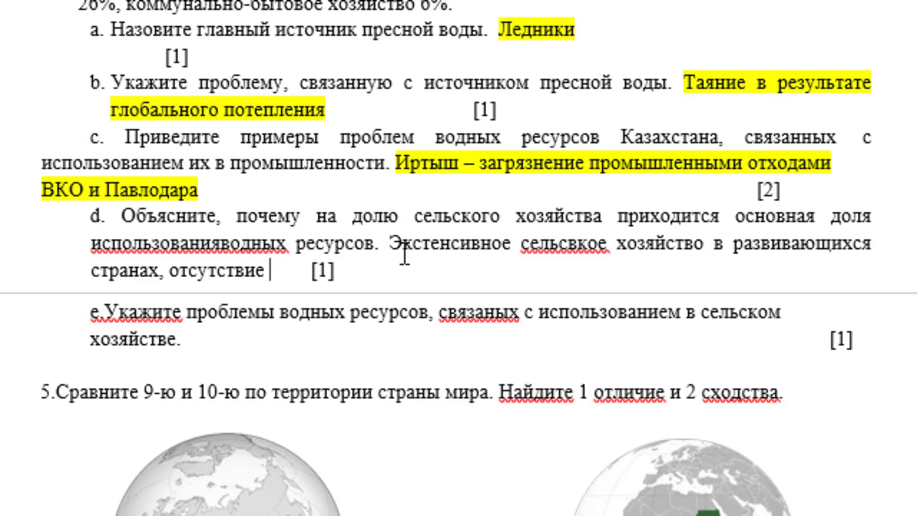
pyautogui.write('новых те')
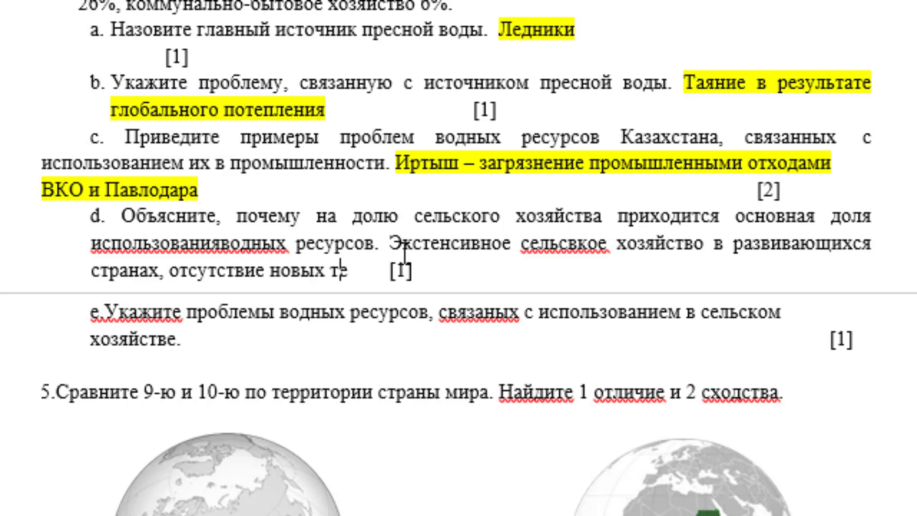
pyautogui.write('хноло')
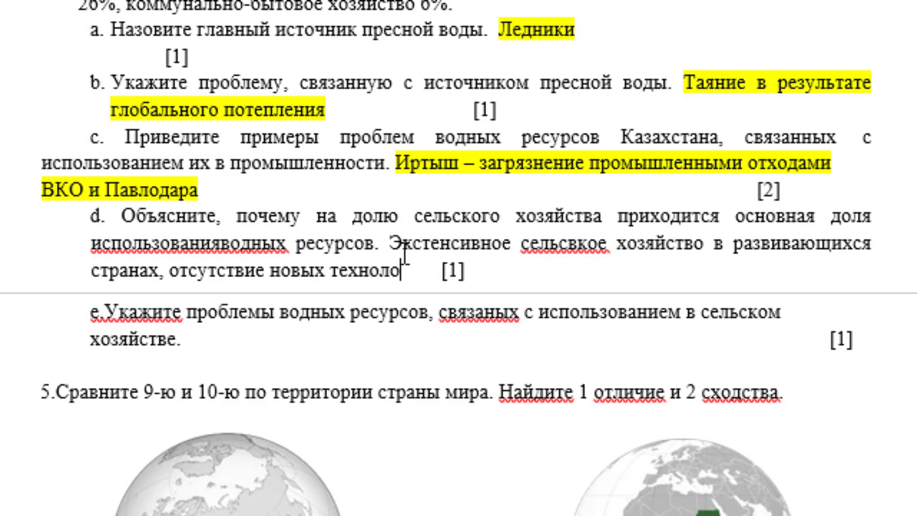
pyautogui.write('гий ме')
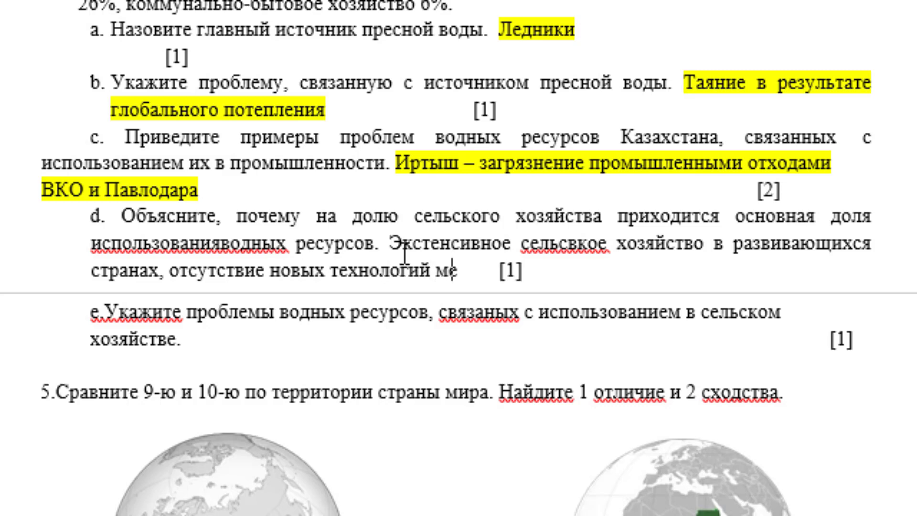
pyautogui.write('лио')
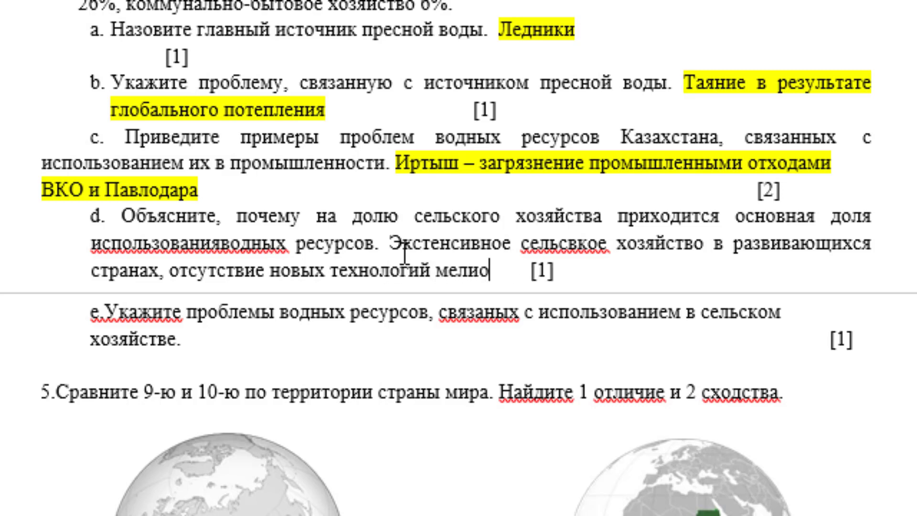
pyautogui.write('рации и ')
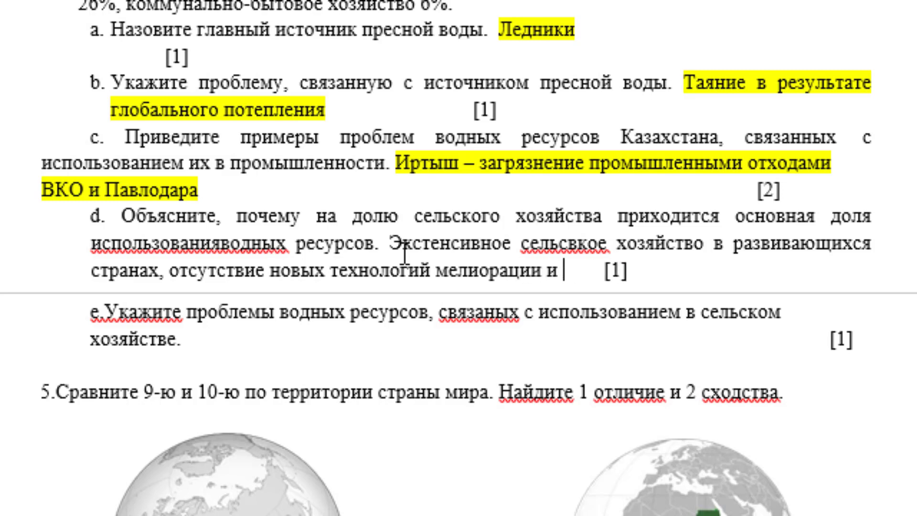
pyautogui.write('орошения')
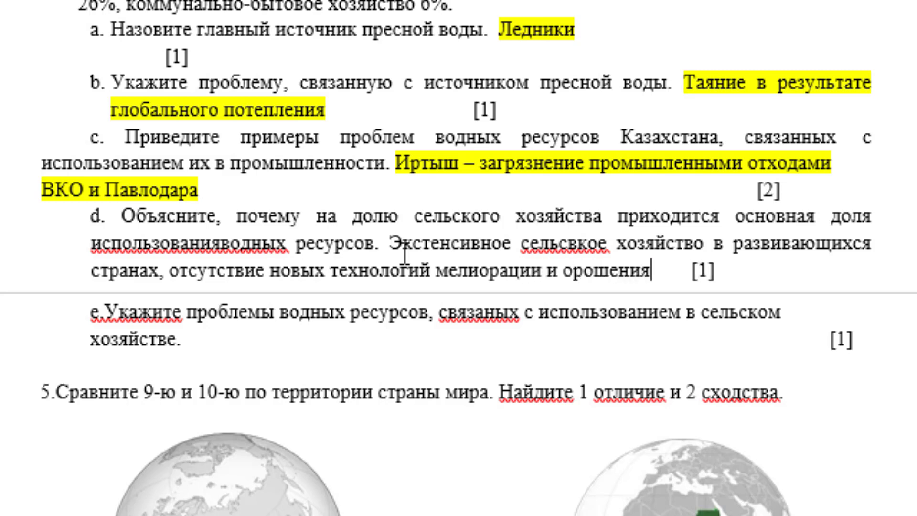
pyautogui.moveTo(389, 244); pyautogui.dragTo(597, 261)
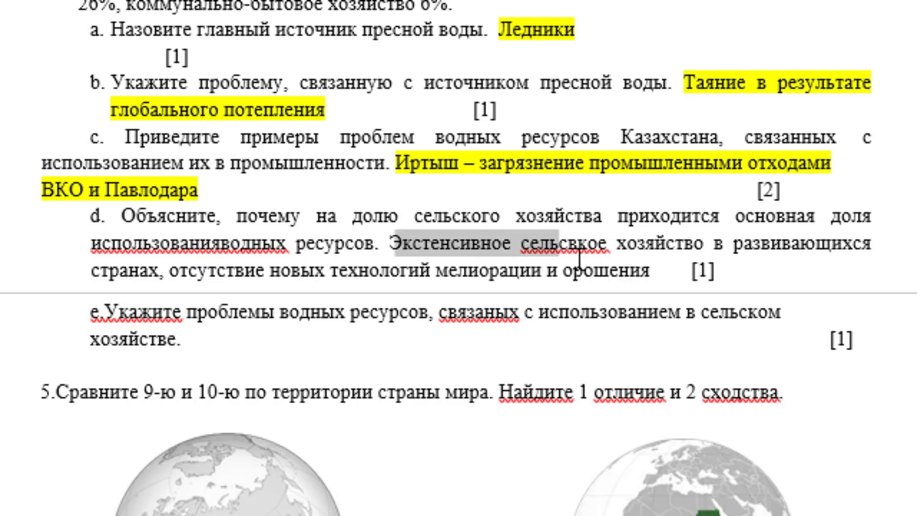
pyautogui.click(690, 215)
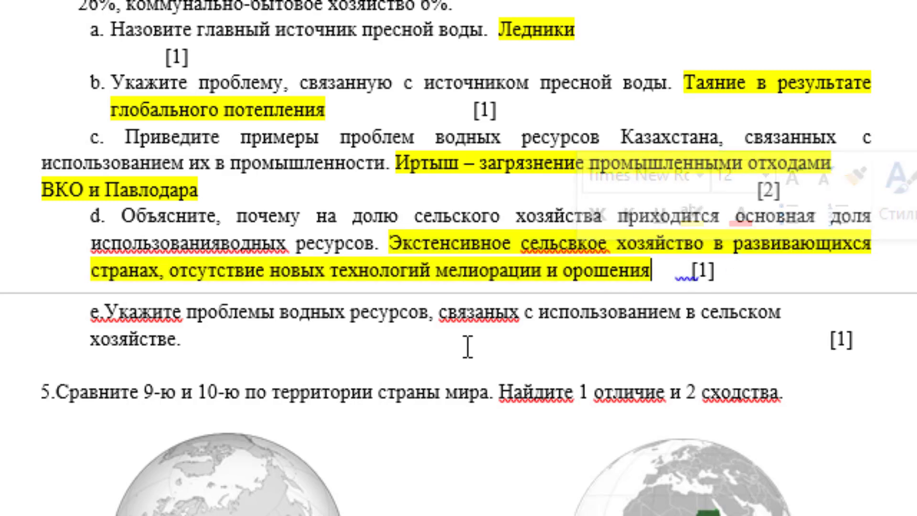
# Type 'эвтрофикация' as the answer to item e and highlight it in yellow.
pyautogui.click(186, 340)
pyautogui.write('эвгр')
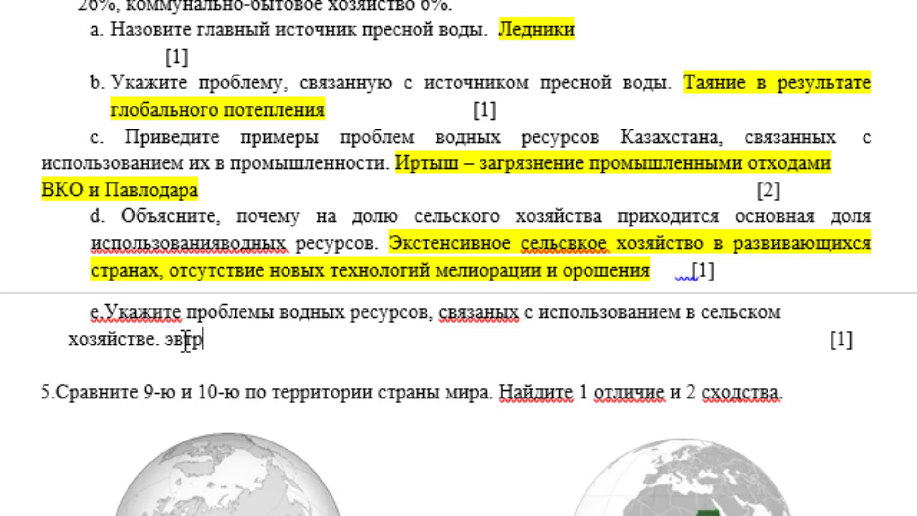
pyautogui.write('офи')
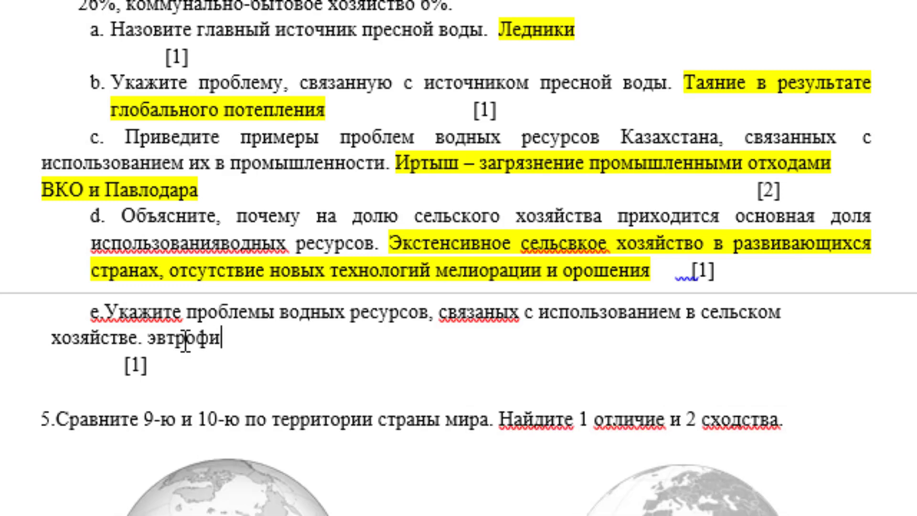
pyautogui.write('кация')
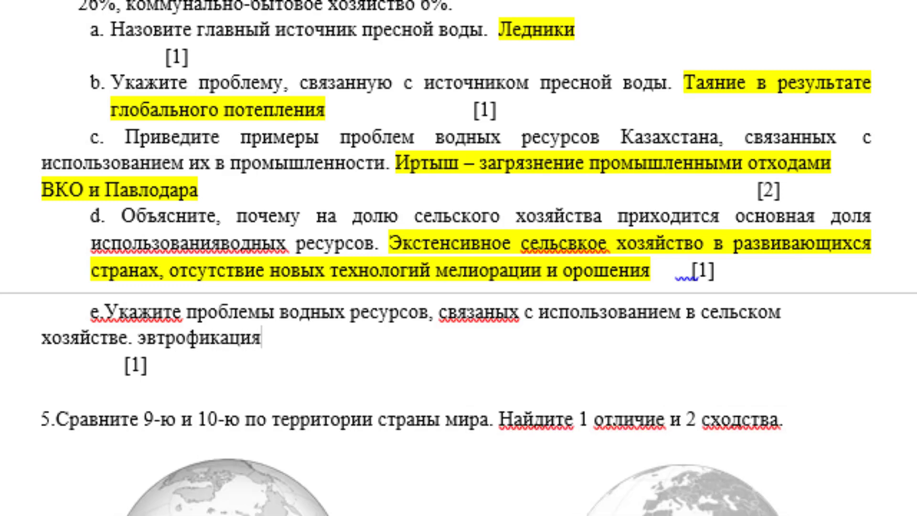
pyautogui.doubleClick(207, 339)
pyautogui.click(345, 298)
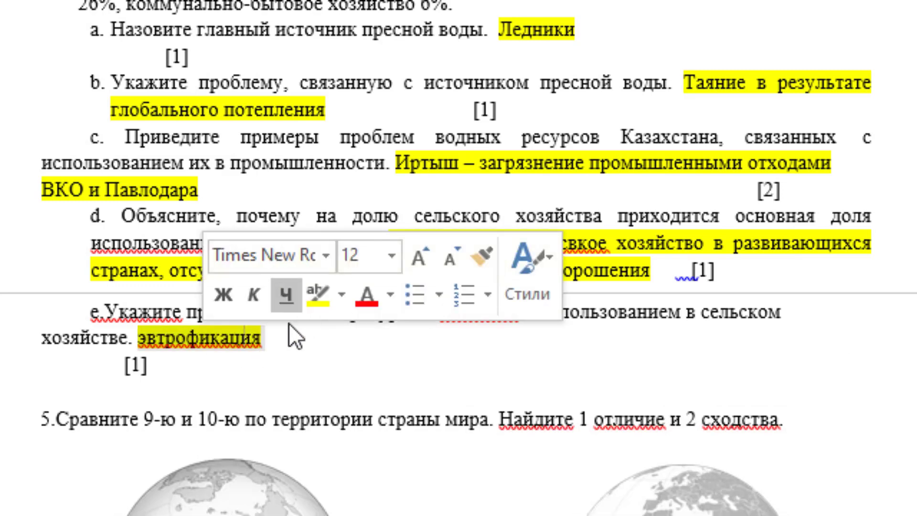
pyautogui.click(263, 356)
pyautogui.scroll(-2, 263, 358)
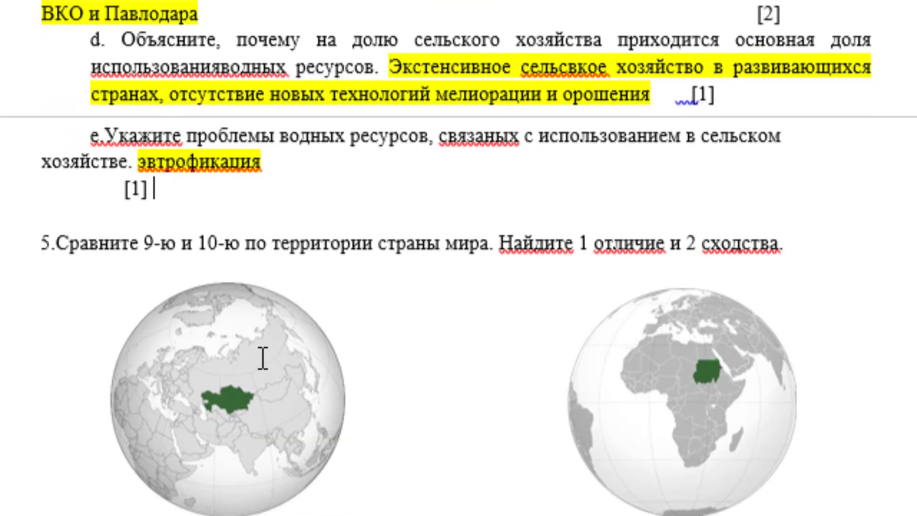
pyautogui.scroll(-2, 263, 358)
pyautogui.scroll(-1, 263, 358)
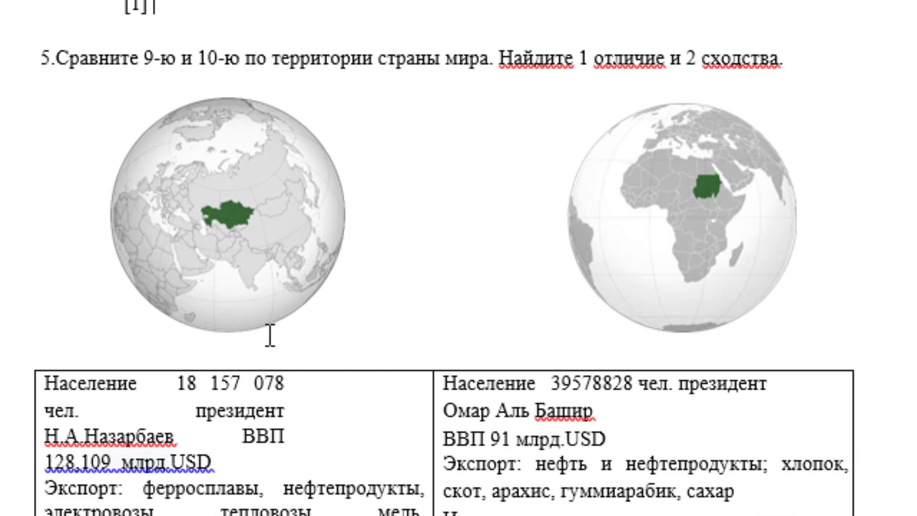
pyautogui.moveTo(317, 57); pyautogui.dragTo(490, 52)
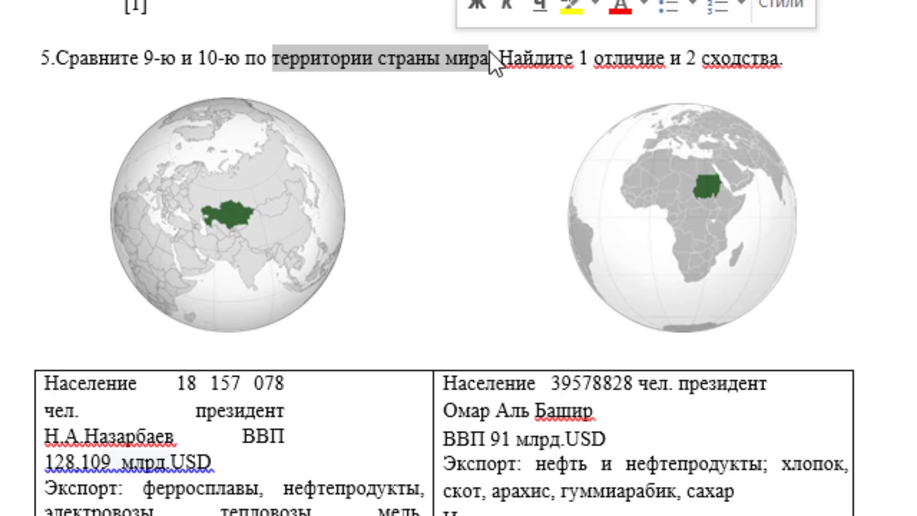
pyautogui.moveTo(591, 57); pyautogui.dragTo(680, 43)
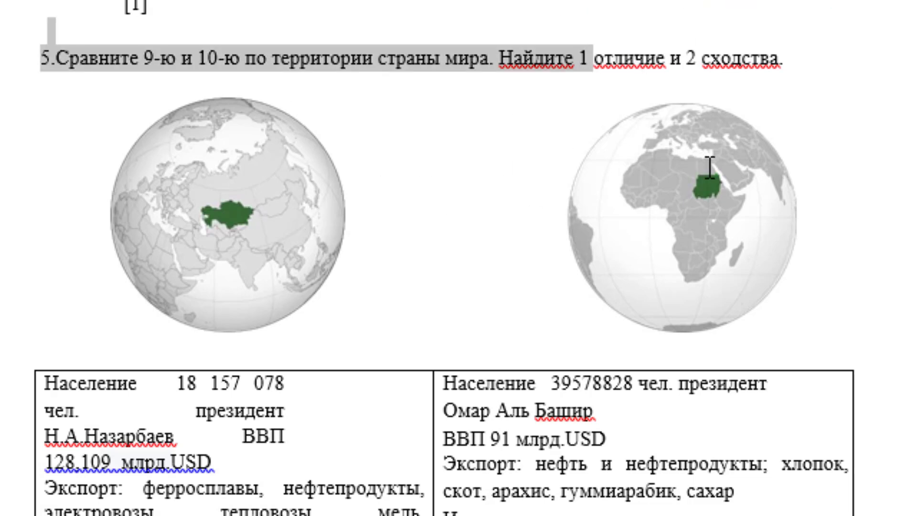
pyautogui.click(443, 153)
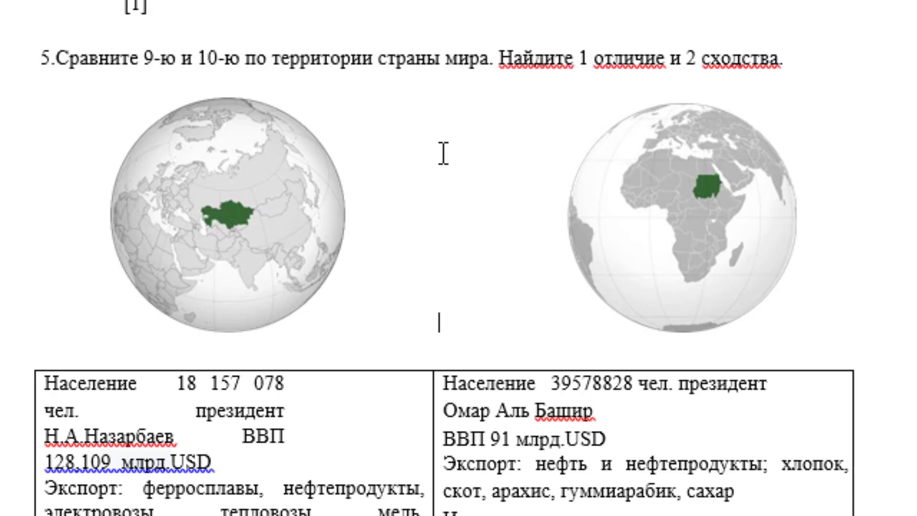
pyautogui.scroll(-1, 443, 154)
pyautogui.scroll(-3, 443, 154)
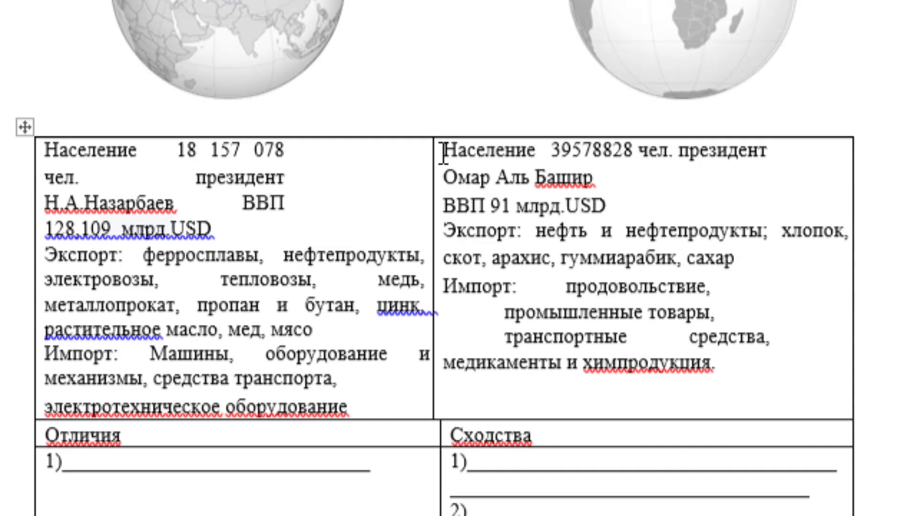
pyautogui.scroll(-1, 435, 157)
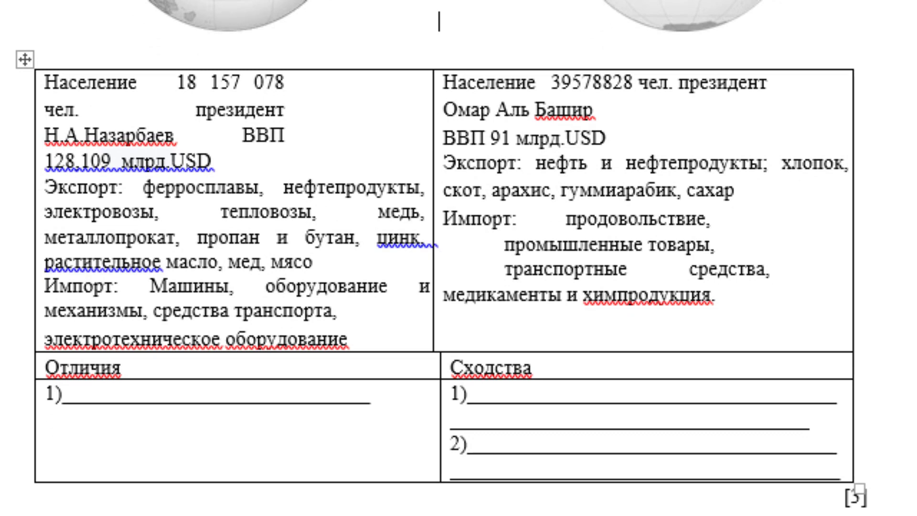
# Fill in the first difference as 'Форма правления президентская республика' in the Отличия cell.
pyautogui.click(71, 393)
pyautogui.press('space')
pyautogui.write('фор')
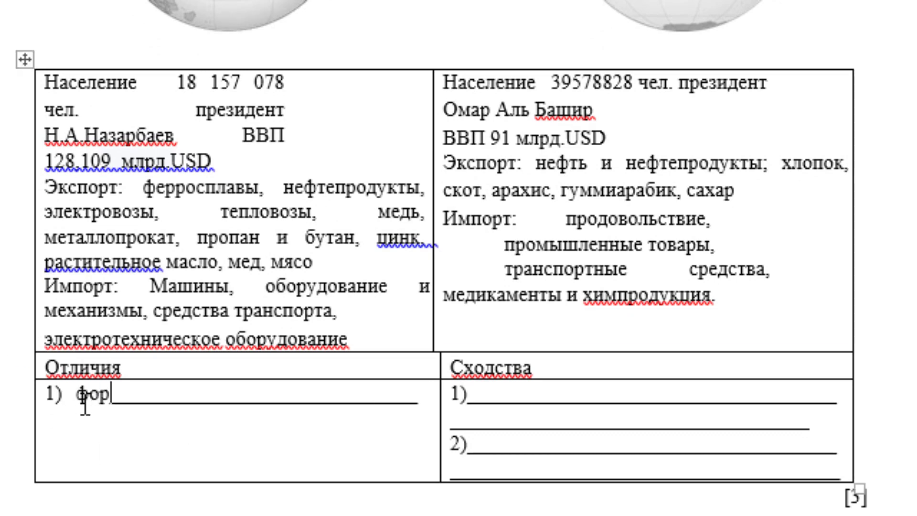
pyautogui.write('ма')
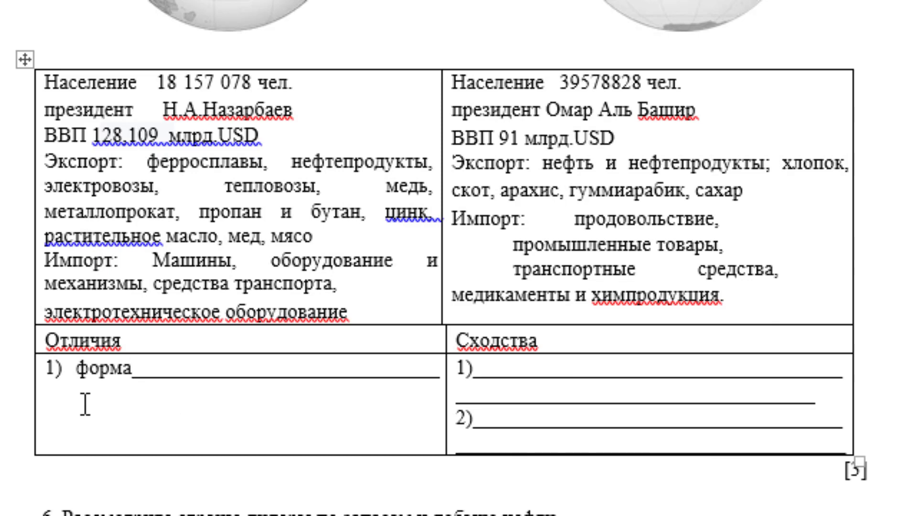
pyautogui.write(' п')
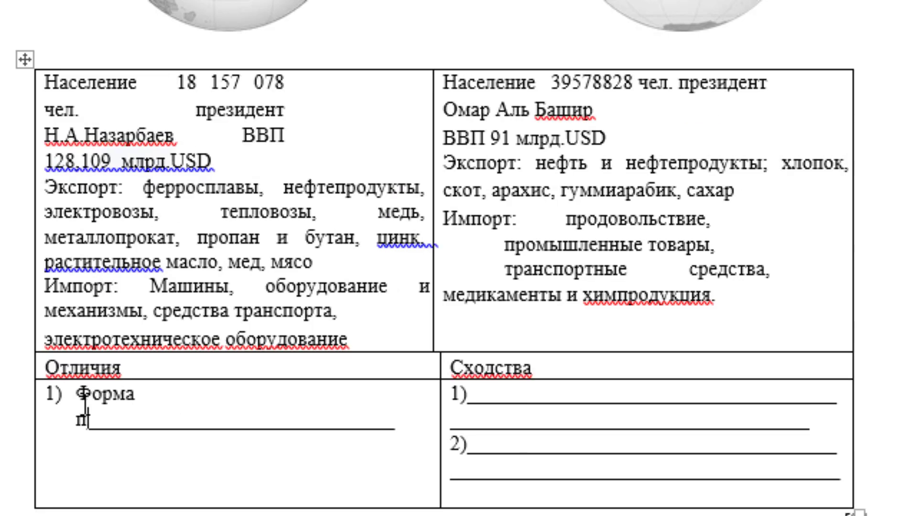
pyautogui.write('равленияп')
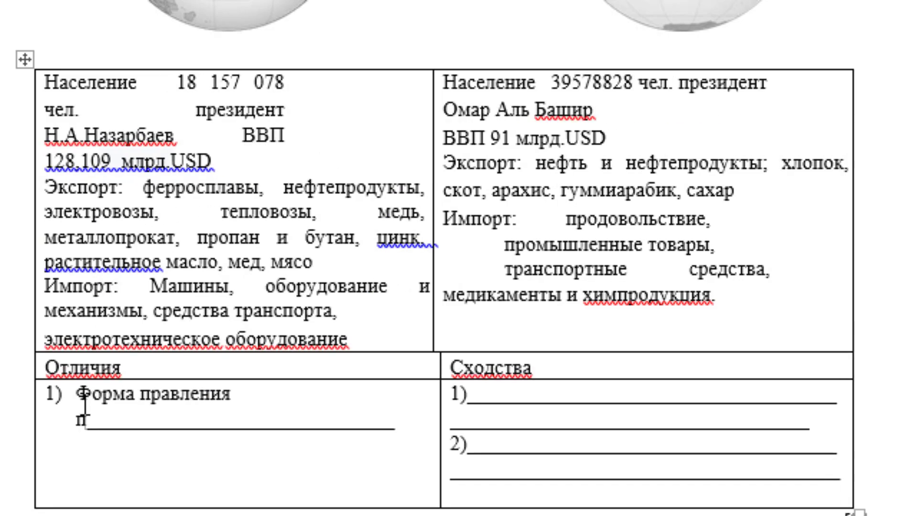
pyautogui.write('резидентс')
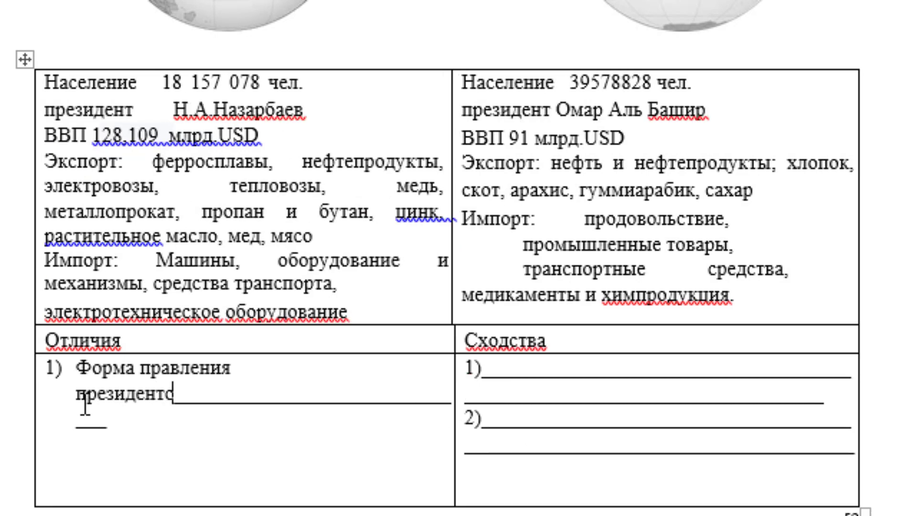
pyautogui.write('кая респу')
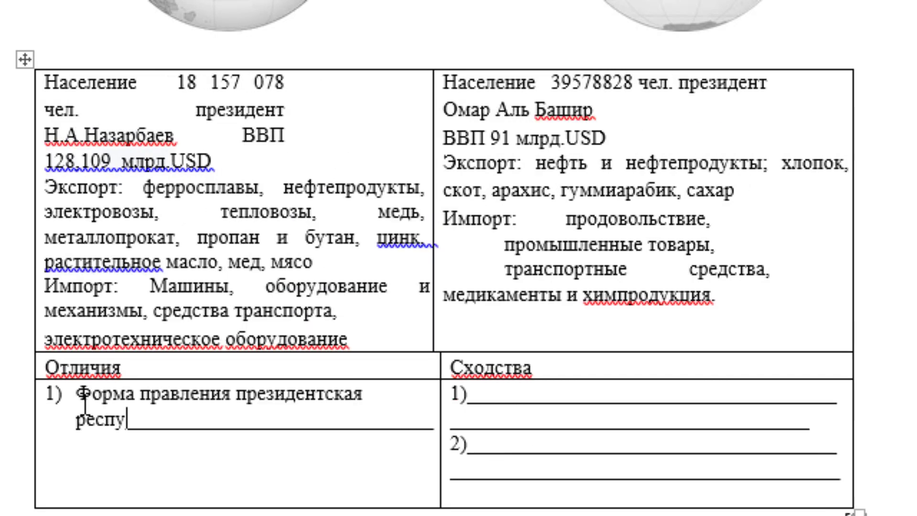
pyautogui.write('блика')
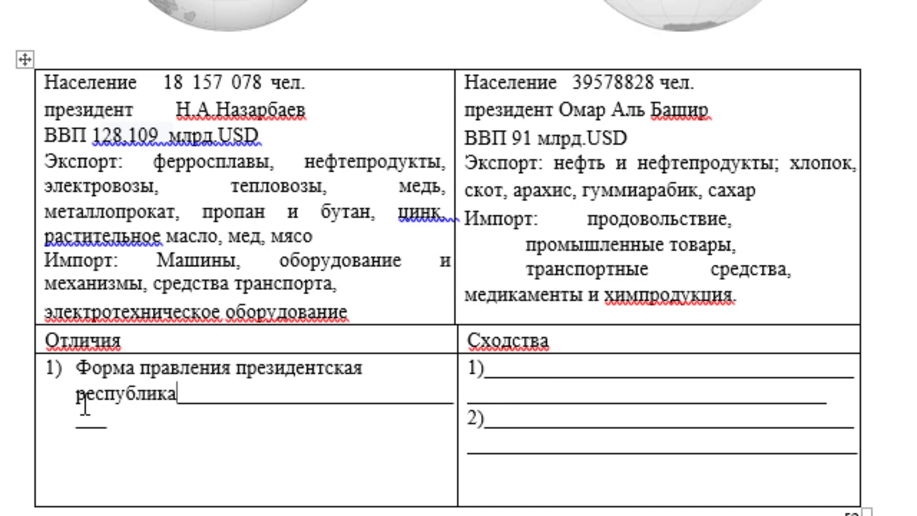
pyautogui.hotkey('shift', 'Return')
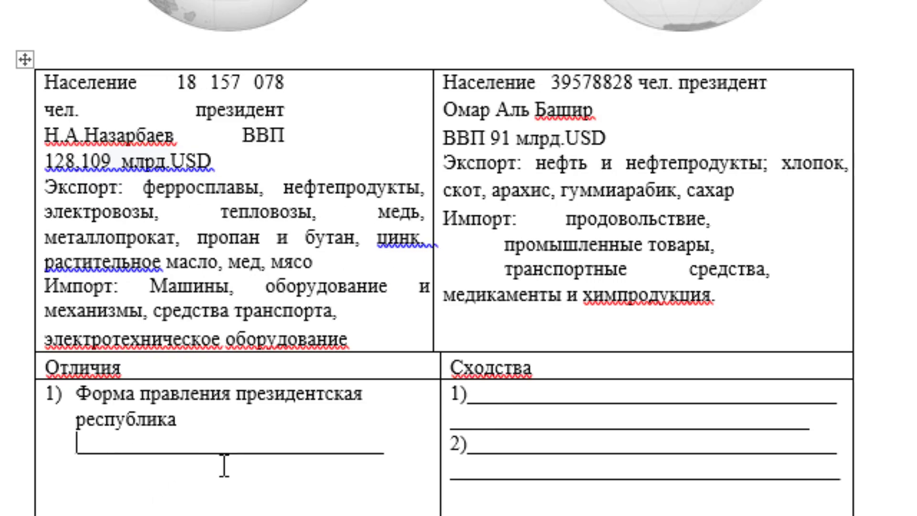
# Begin the first similarity in the Сходства cell with 'развива'.
pyautogui.click(472, 401)
pyautogui.write('рас')
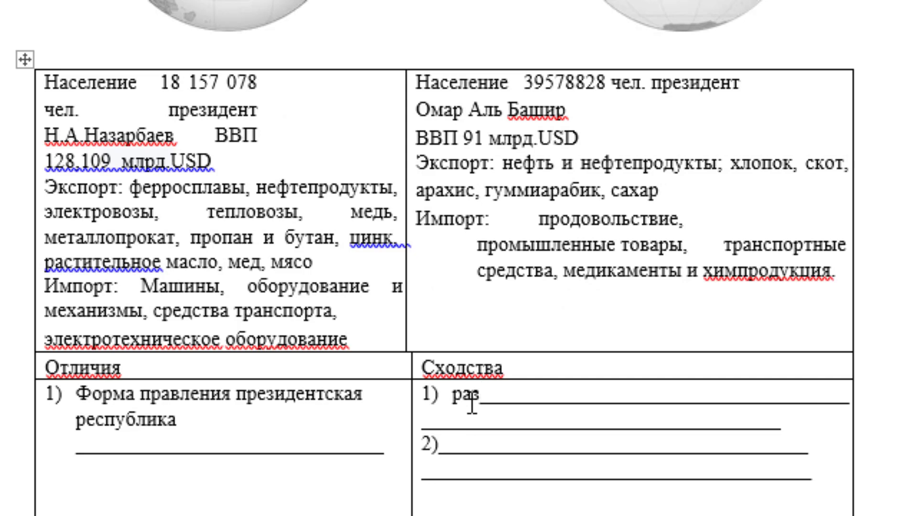
pyautogui.write('вива')
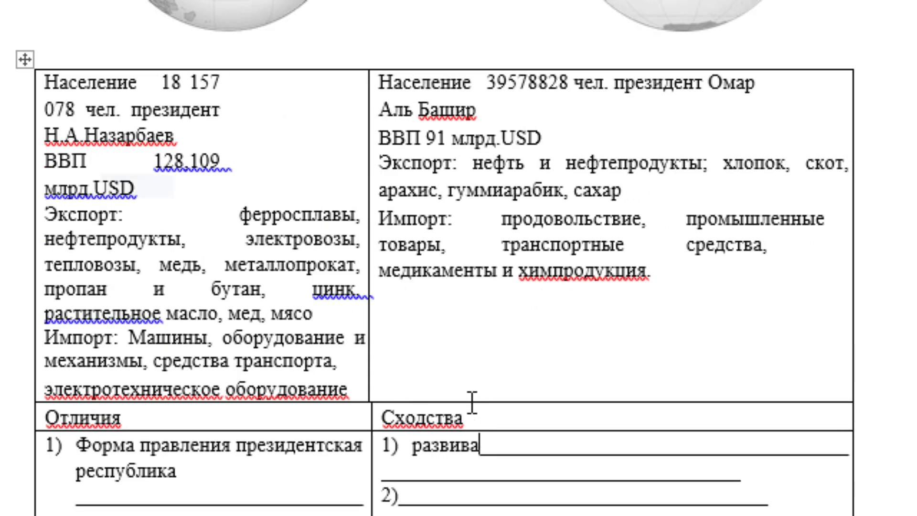
pyautogui.scroll(-3, 469, 396)
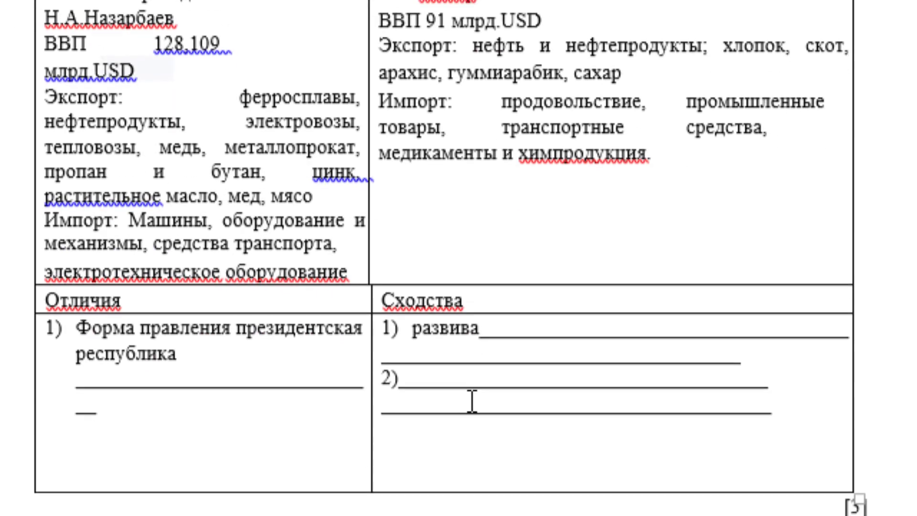
# Replace the draft 'развива' line with difference 2 on raw-material exports and high-tech imports.
pyautogui.doubleClick(511, 329)
pyautogui.press('Delete')
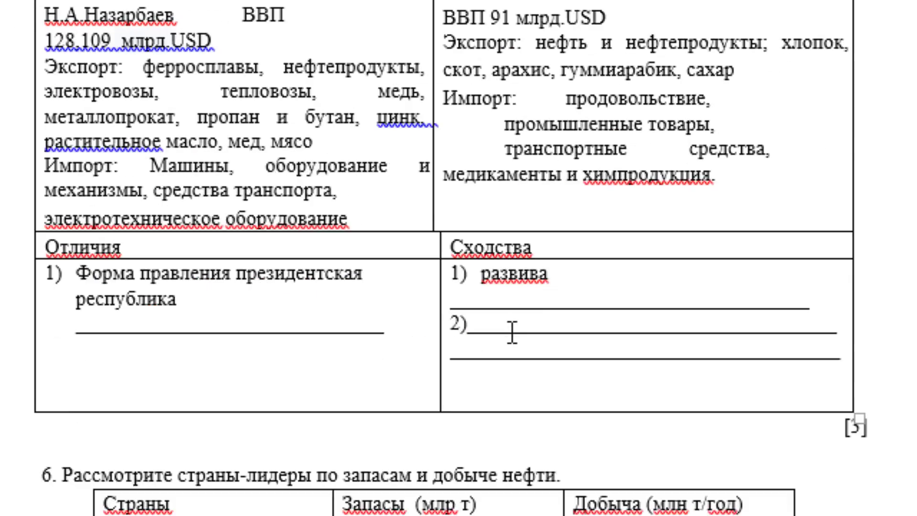
pyautogui.doubleClick(515, 279)
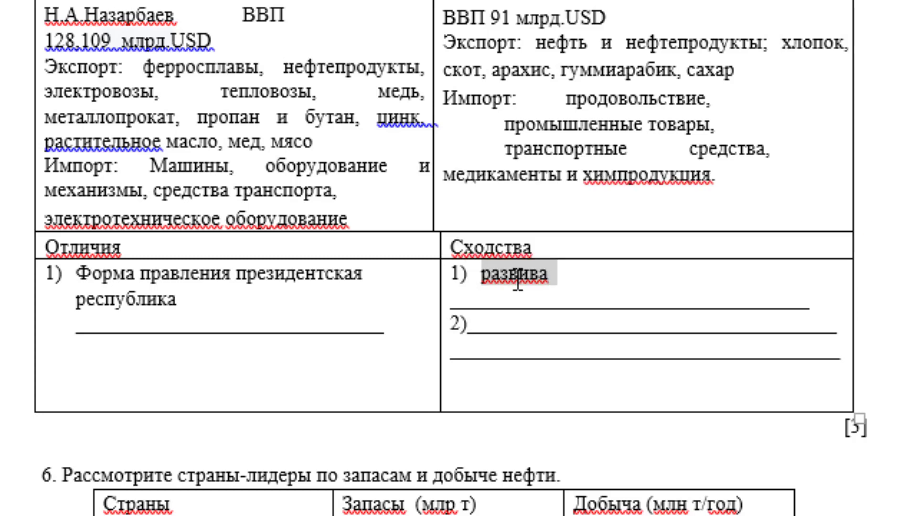
pyautogui.press('BackSpace')
pyautogui.press('BackSpace')
pyautogui.click(188, 296)
pyautogui.press('Return')
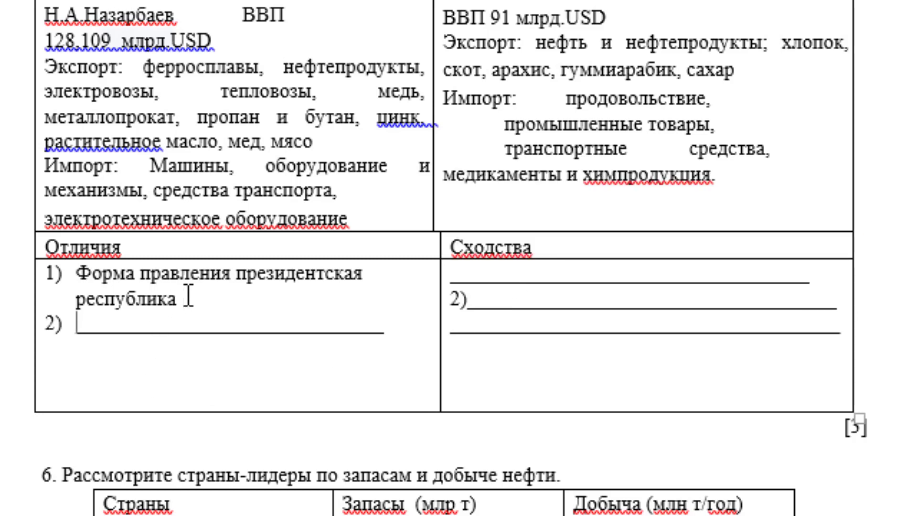
pyautogui.write('развии')
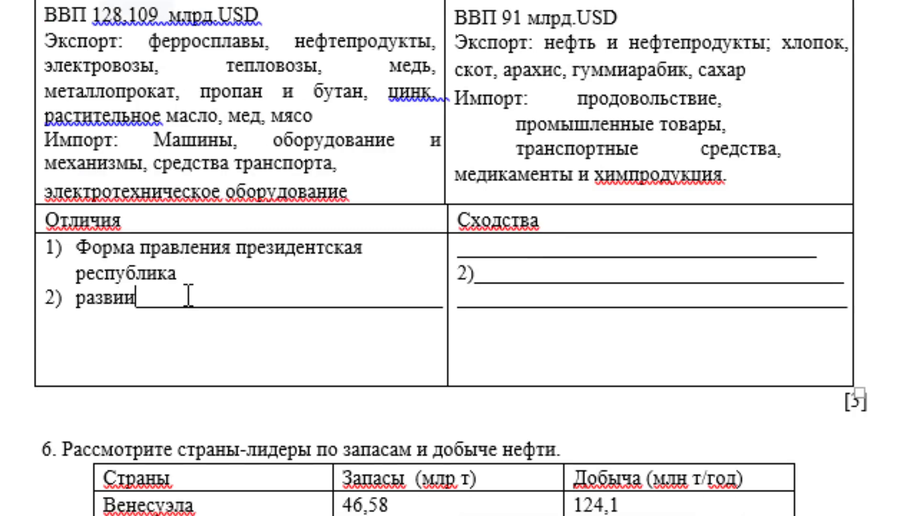
pyautogui.press('BackSpace')
pyautogui.write('ва')
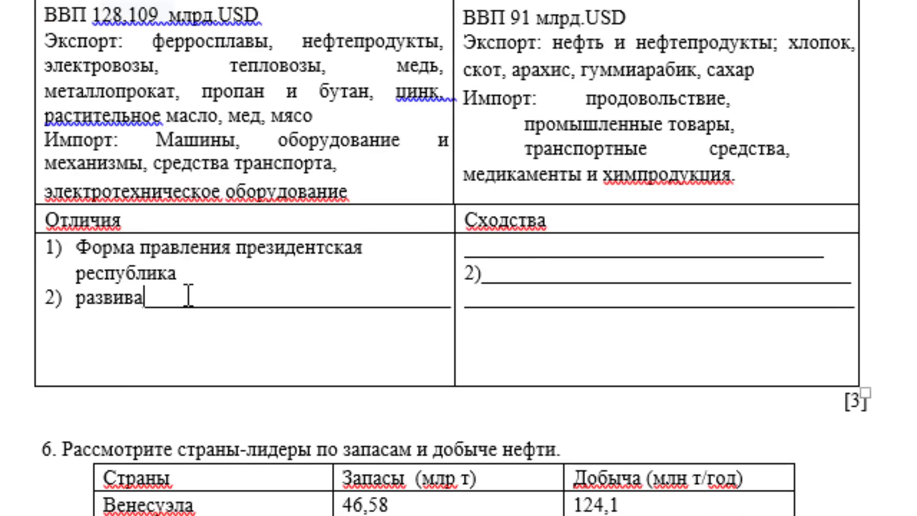
pyautogui.write('юща')
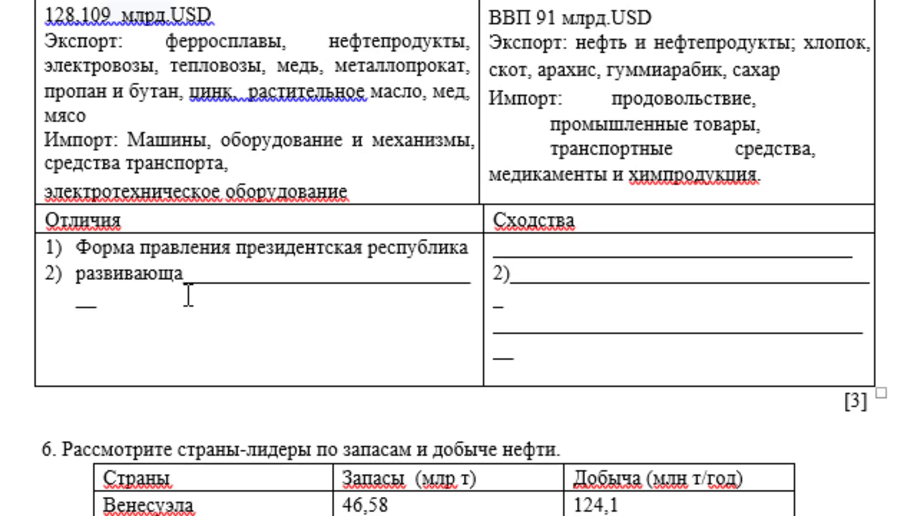
pyautogui.write('яся ')
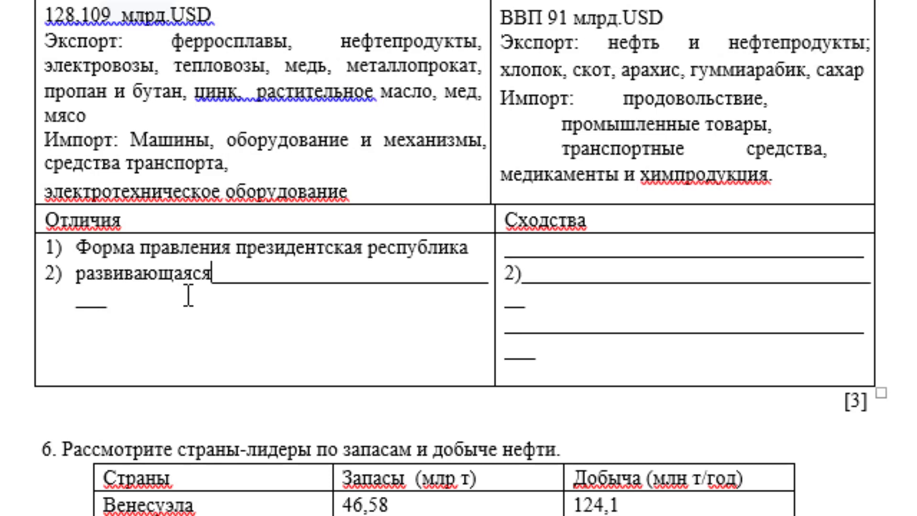
pyautogui.write('эко')
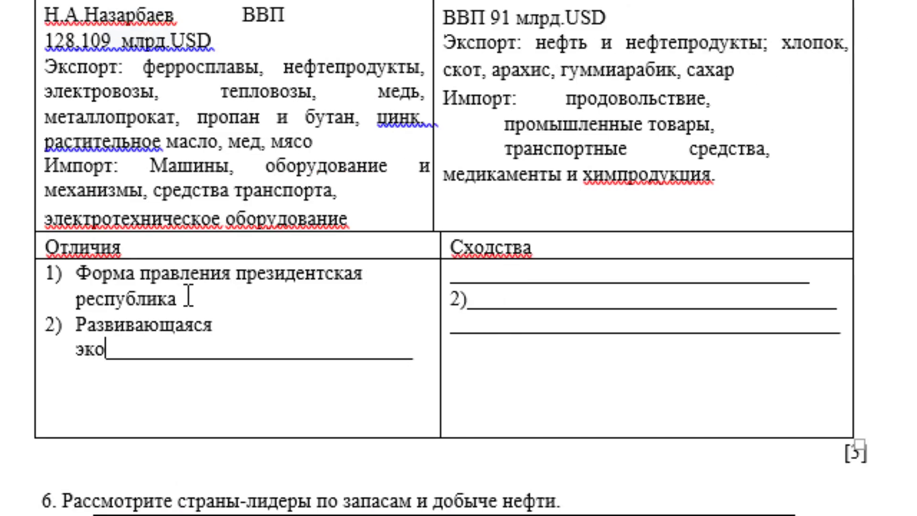
pyautogui.write('номика')
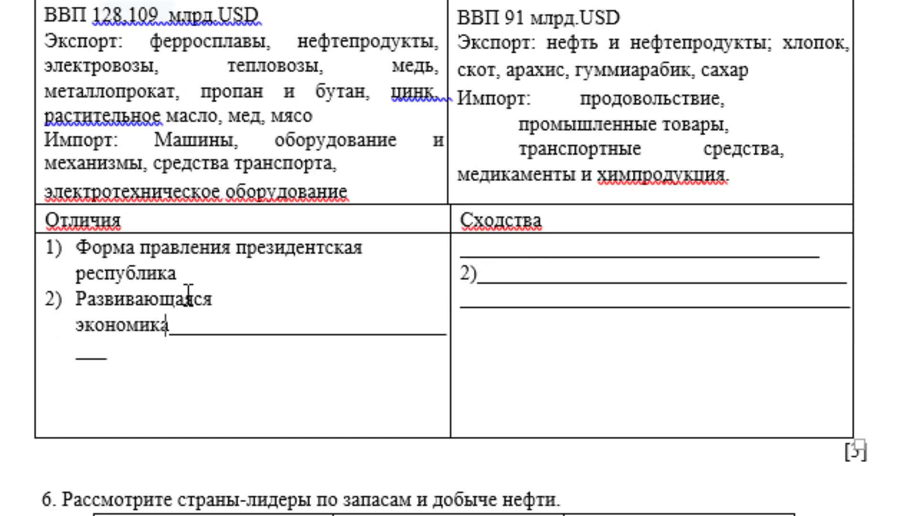
pyautogui.write(': в')
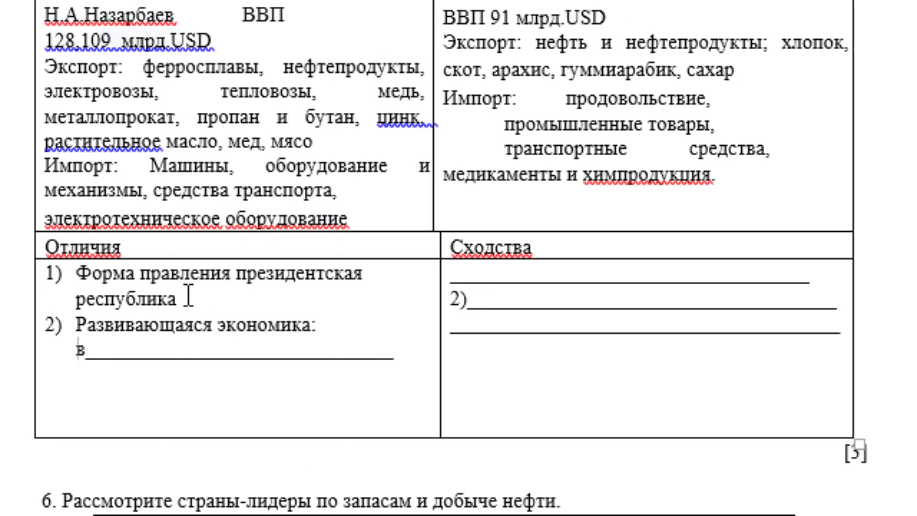
pyautogui.write(' экспорте')
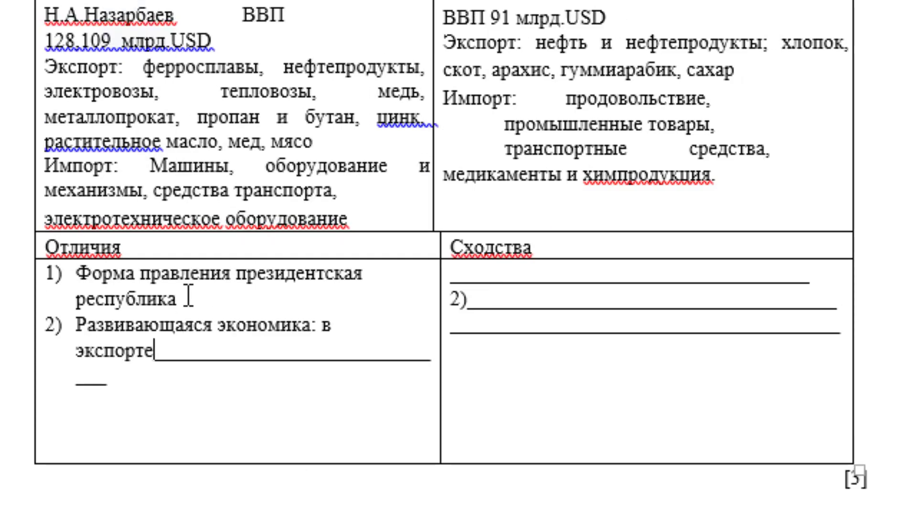
pyautogui.write(' преобла')
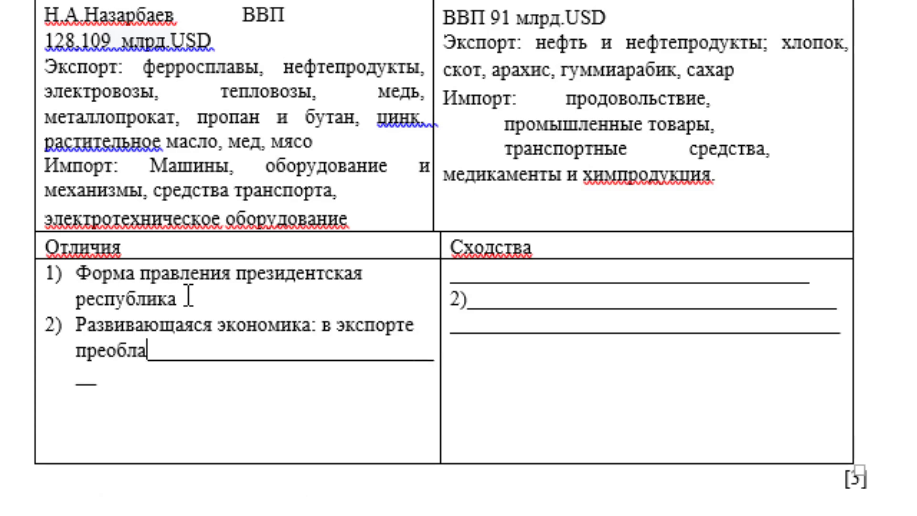
pyautogui.write('да')
pyautogui.write('ею')
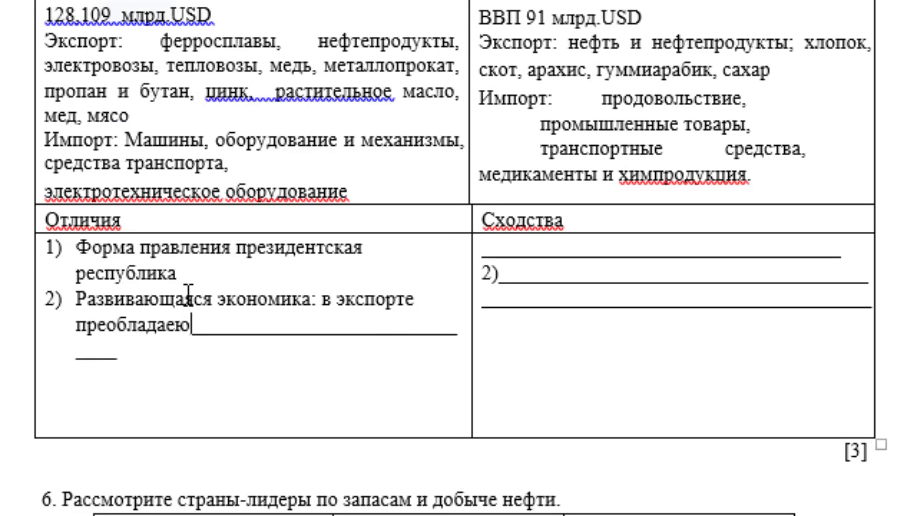
pyautogui.write('т сырье')
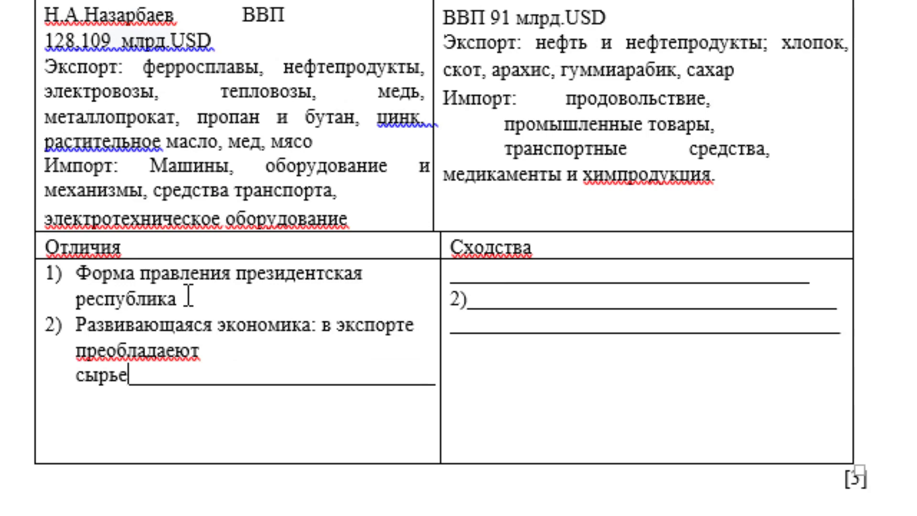
pyautogui.write(', в импо')
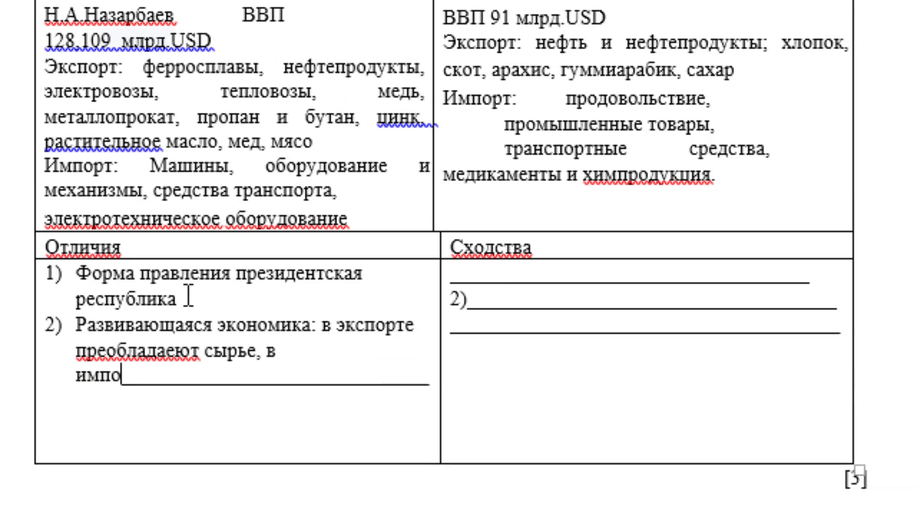
pyautogui.write('рте выос')
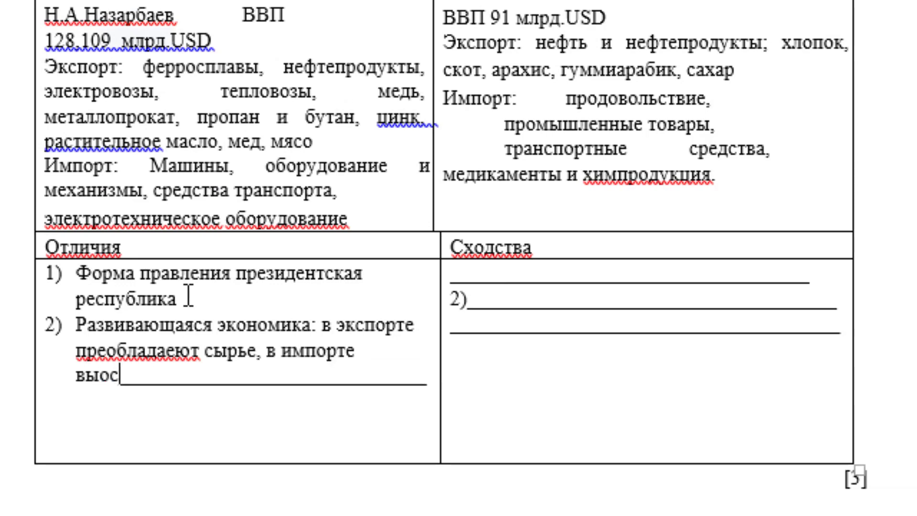
pyautogui.write('котехно')
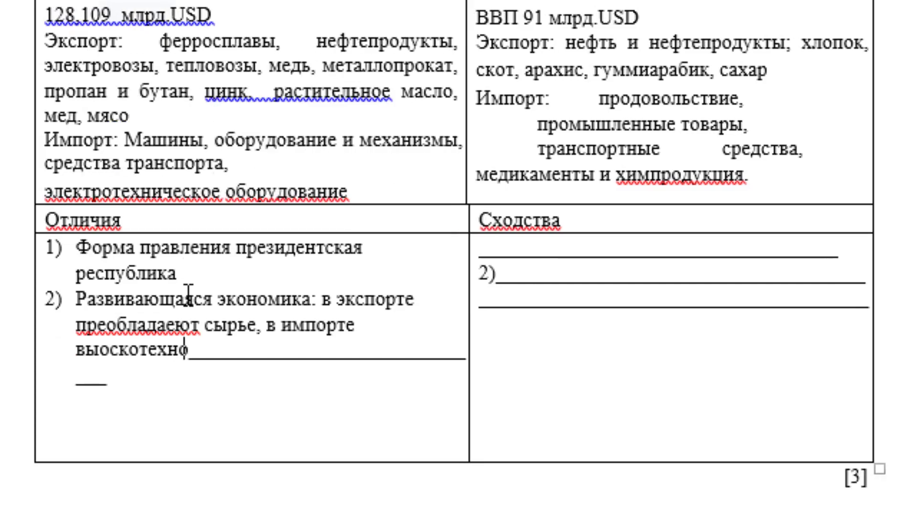
pyautogui.write('логичные ')
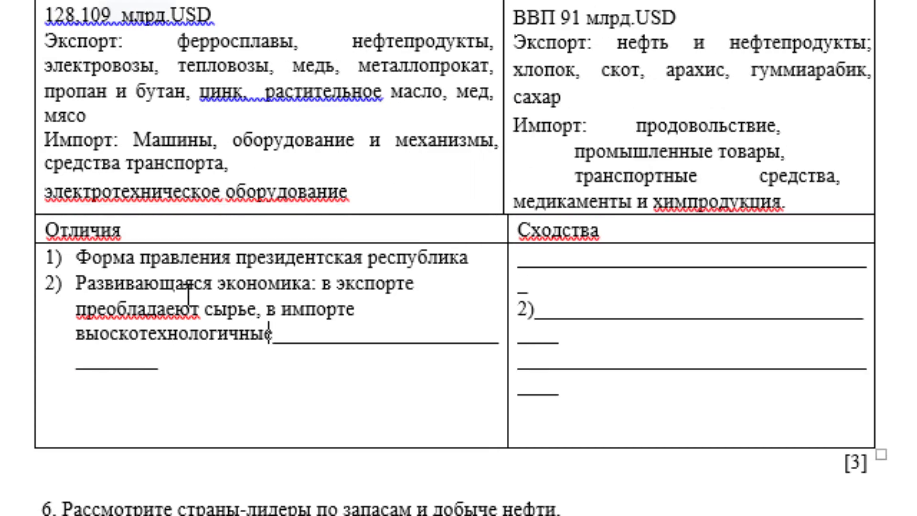
pyautogui.write('готовы')
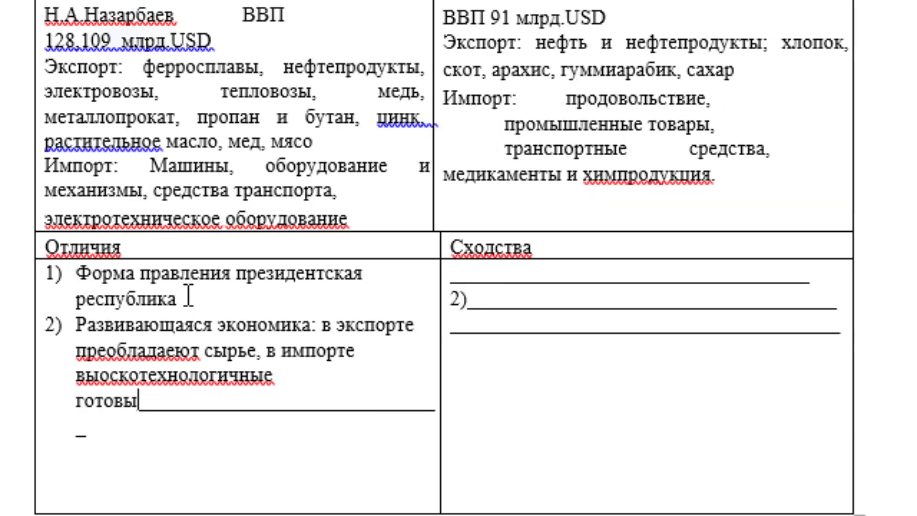
pyautogui.write('е тов')
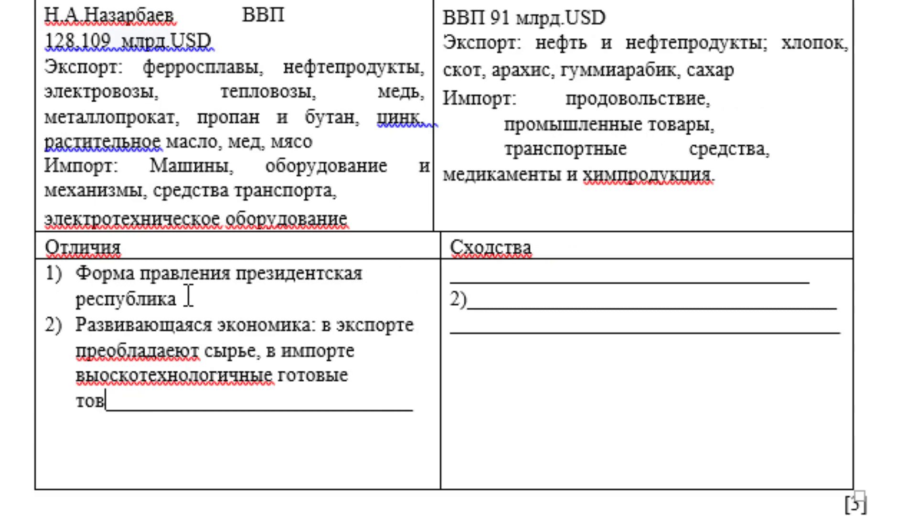
pyautogui.write('ары')
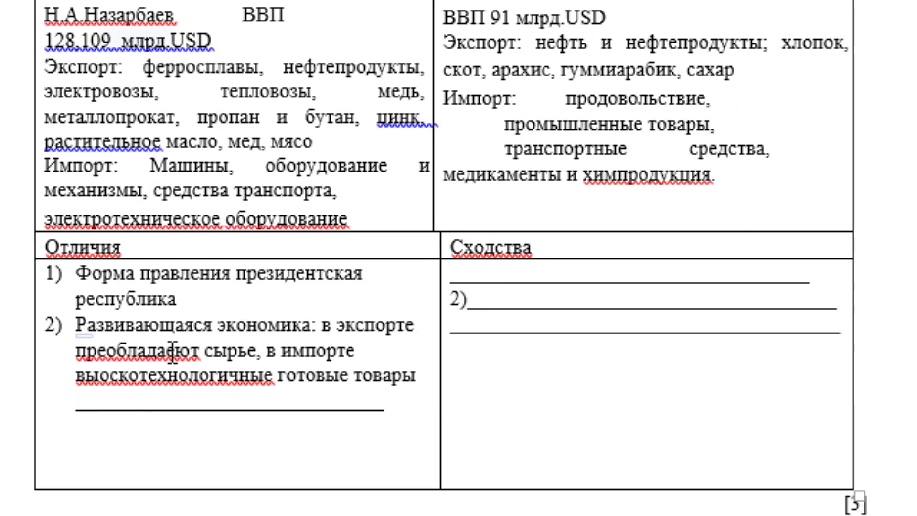
# Correct the misspellings to 'высокотехнологичные' and 'преобладают' using spelling suggestions.
pyautogui.click(120, 376)
pyautogui.rightClick(205, 382)
pyautogui.click(300, 405)
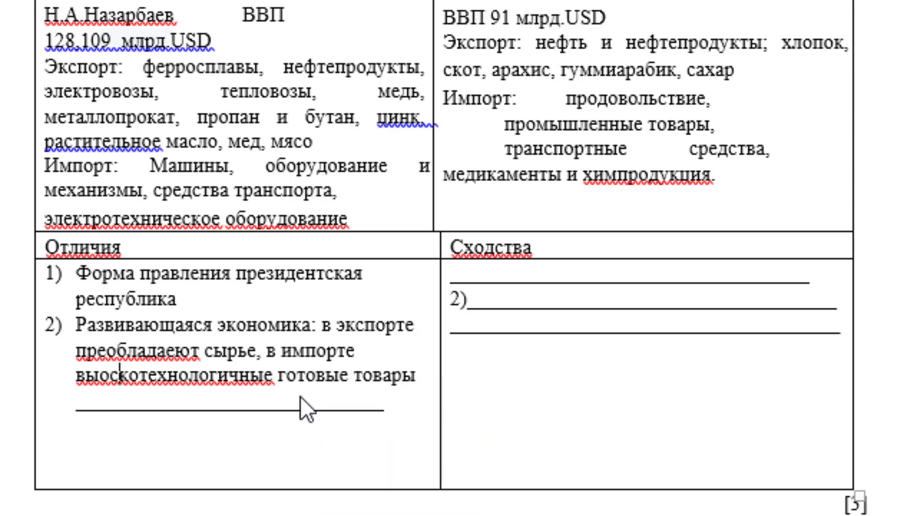
pyautogui.write('о')
pyautogui.rightClick(182, 355)
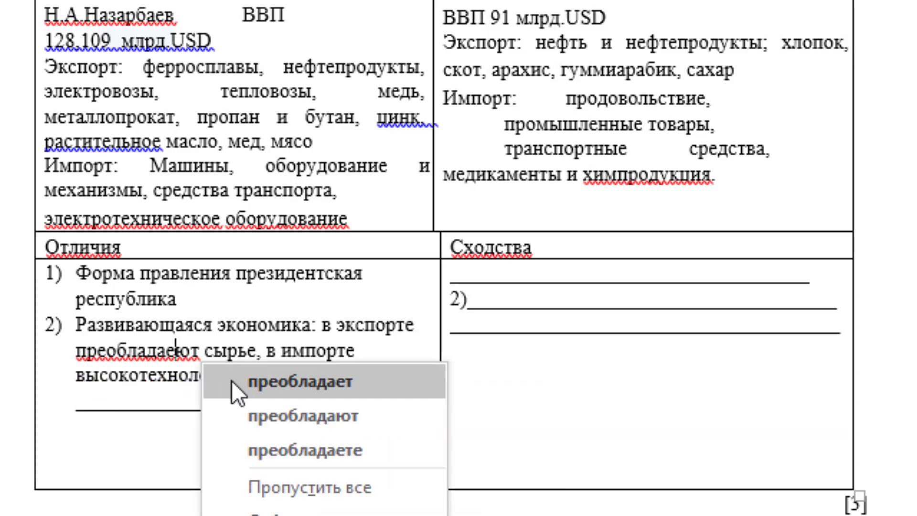
pyautogui.click(243, 405)
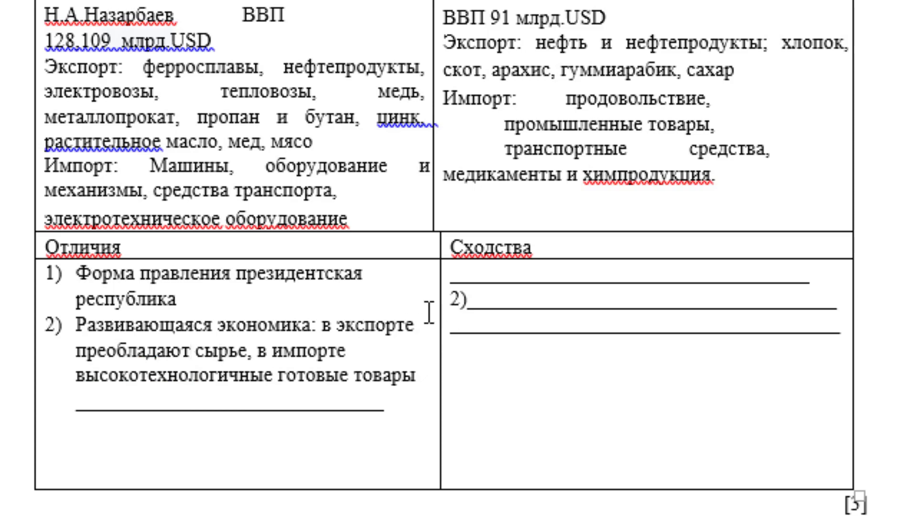
# Move both statements into Сходства and start Отличия 1 as 'Казахстан не имеет выхода к морю'.
pyautogui.moveTo(76, 272); pyautogui.dragTo(420, 377)
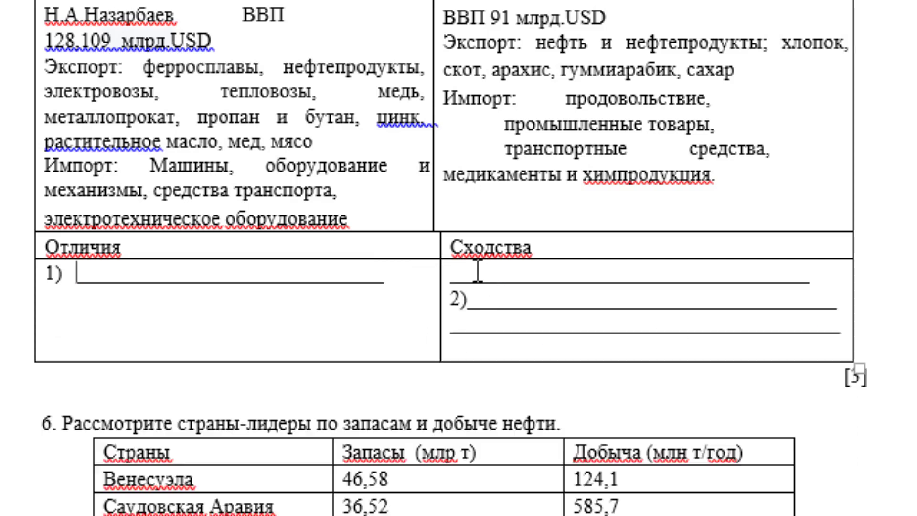
pyautogui.press('Delete')
pyautogui.moveTo(472, 277); pyautogui.dragTo(495, 331)
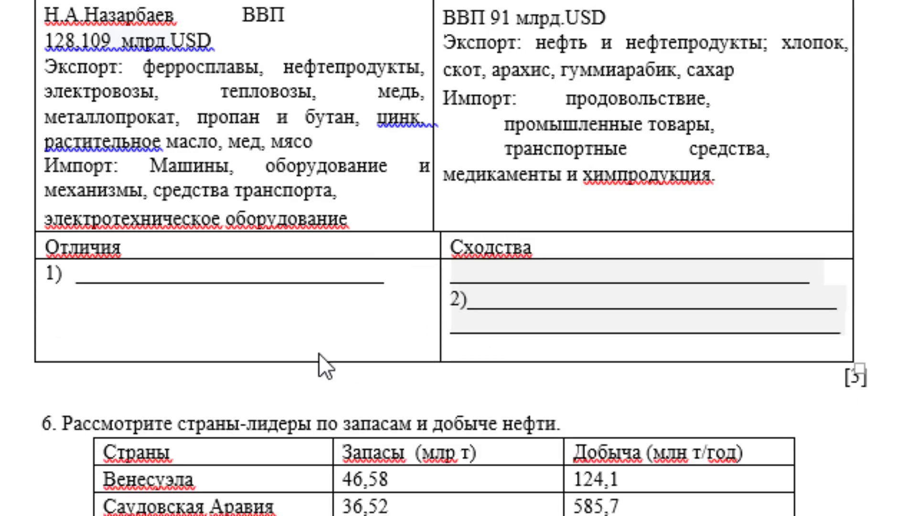
pyautogui.write('2) Форма правления президентская республика Развивающаяся экономика: в экспорте преобладают сырье, в импорте высокотехнологичные готовые товары')
pyautogui.doubleClick(90, 277)
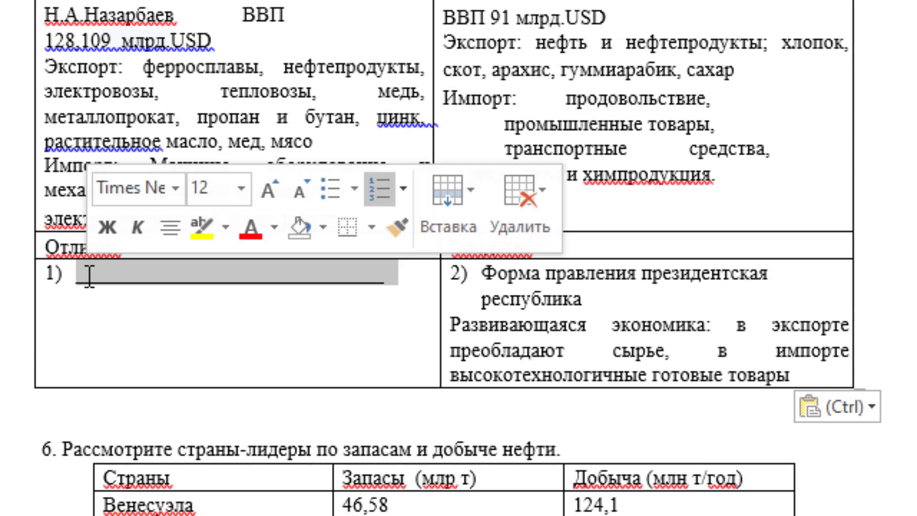
pyautogui.write('Казахстан')
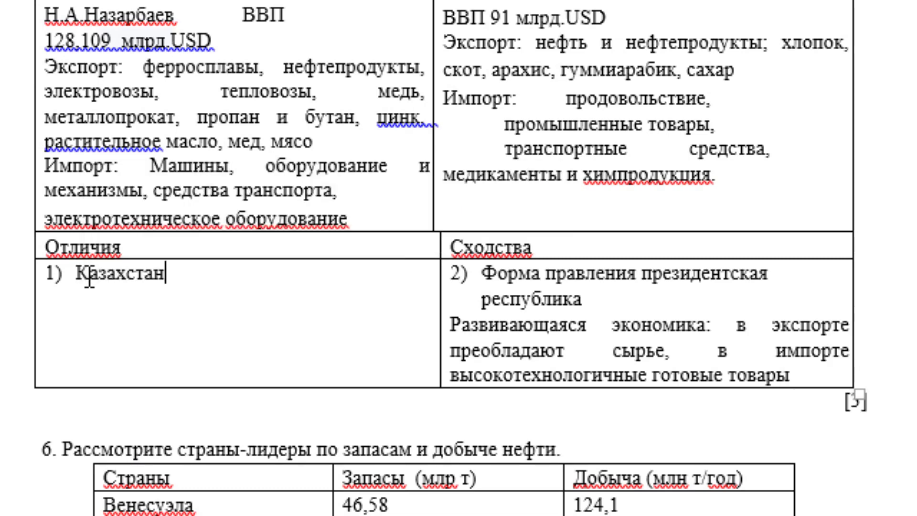
pyautogui.write(' не имеет ')
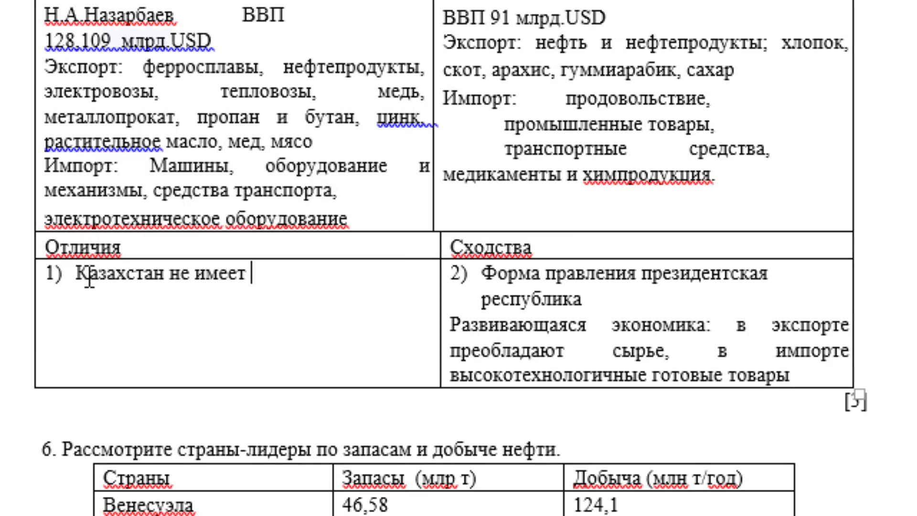
pyautogui.write('выхода к')
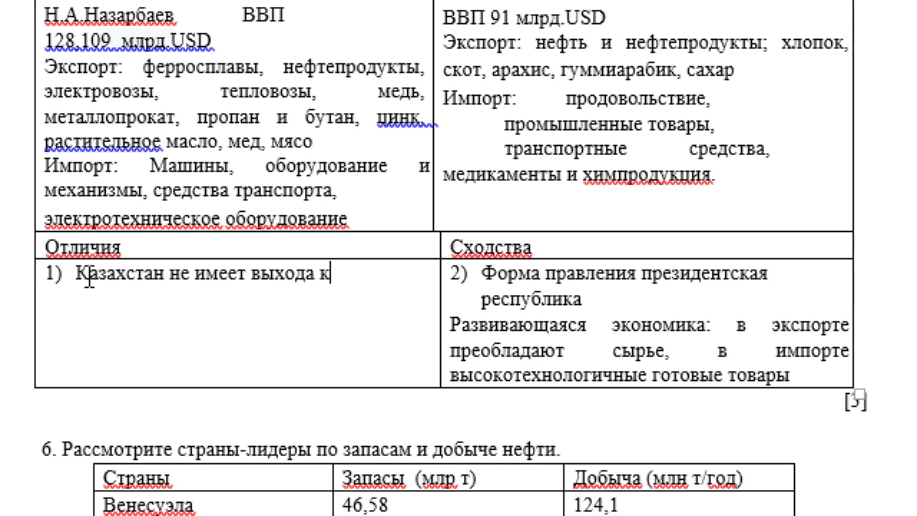
pyautogui.write(' морю')
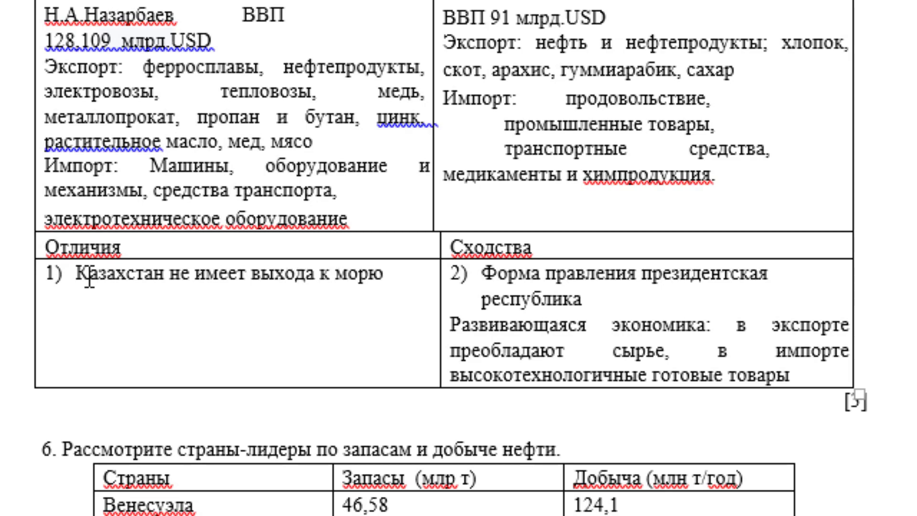
# Put 'по запасам' on its own line listing Венесуэла, Саудовская Аравия, Канада.
pyautogui.scroll(-1, 90, 277)
pyautogui.scroll(-3, 90, 277)
pyautogui.scroll(-3, 73, 293)
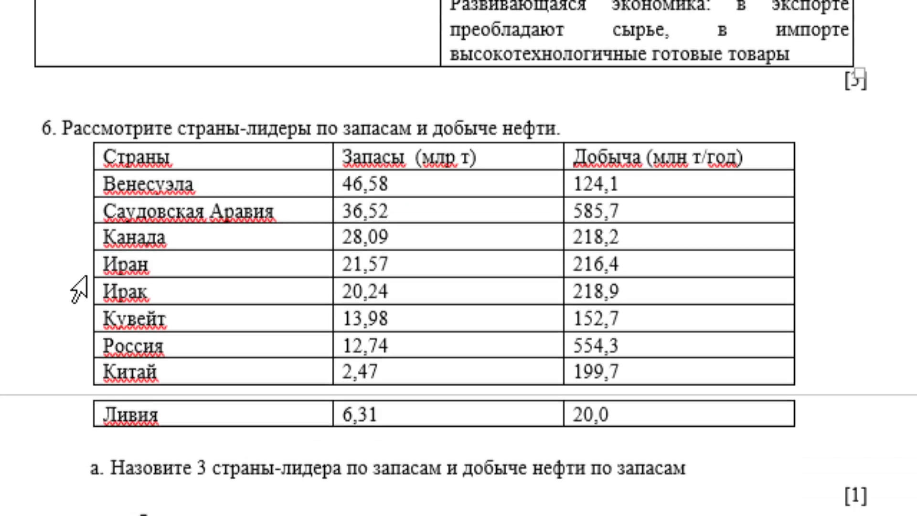
pyautogui.scroll(-1, 74, 293)
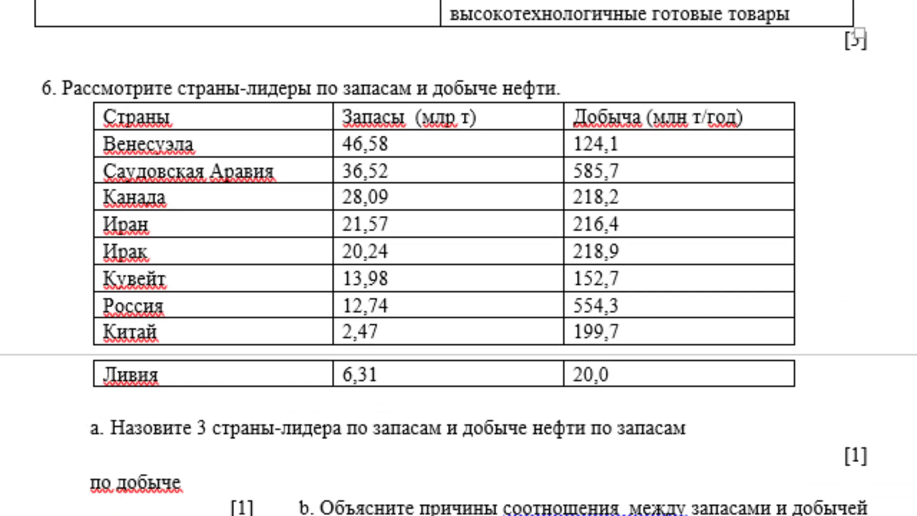
pyautogui.scroll(-1, 196, 280)
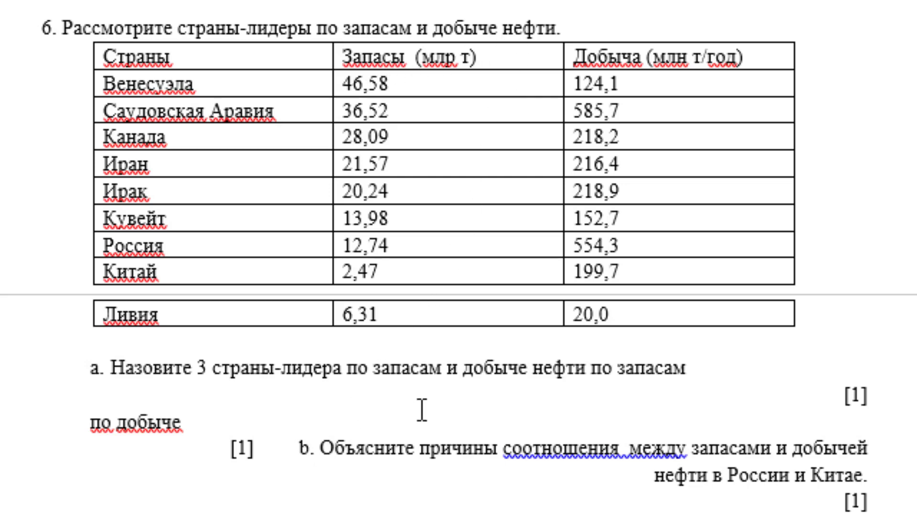
pyautogui.click(697, 369)
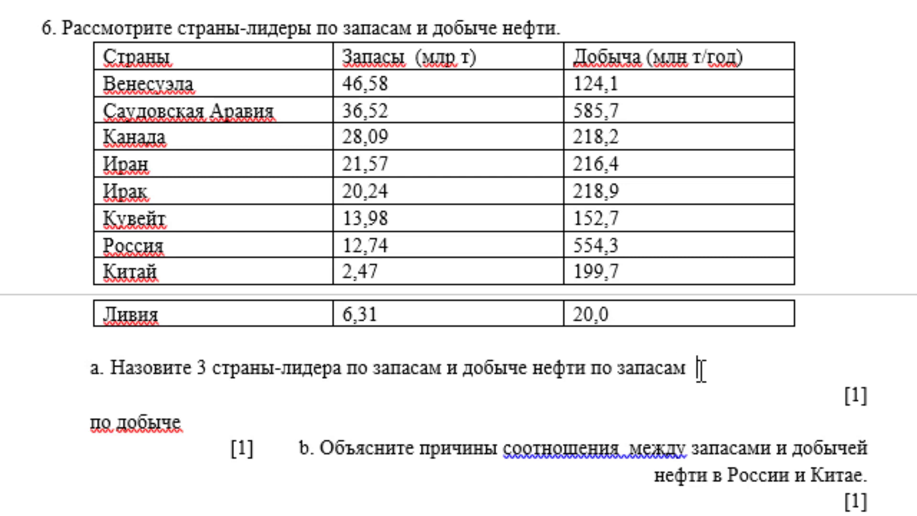
pyautogui.click(596, 372)
pyautogui.press('Return')
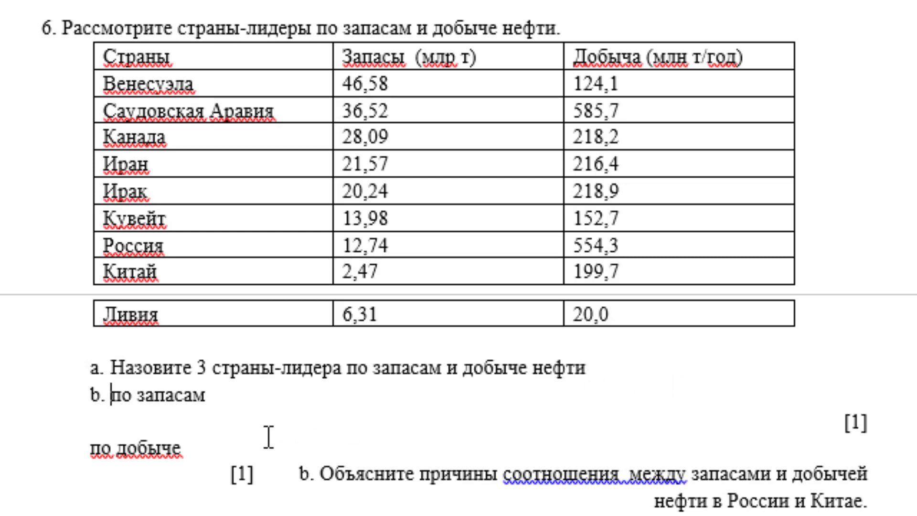
pyautogui.press('BackSpace')
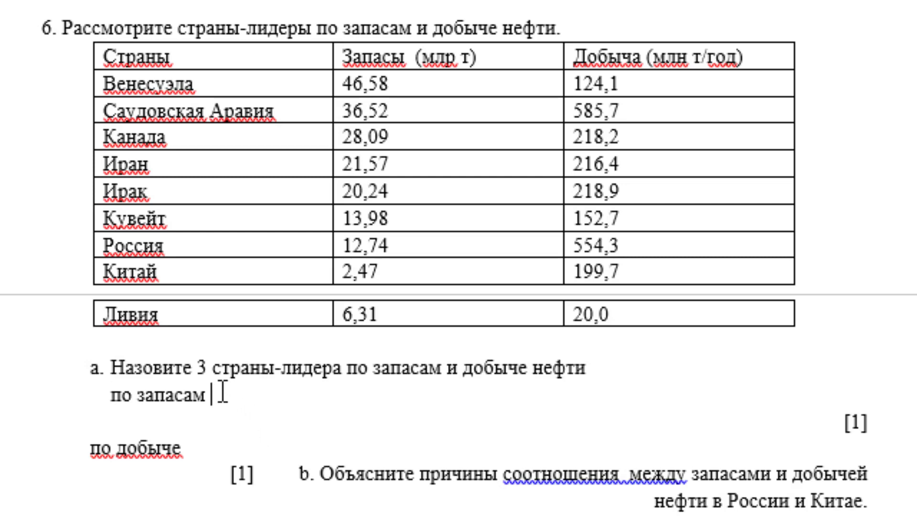
pyautogui.write(': ')
pyautogui.write('Венесуэ')
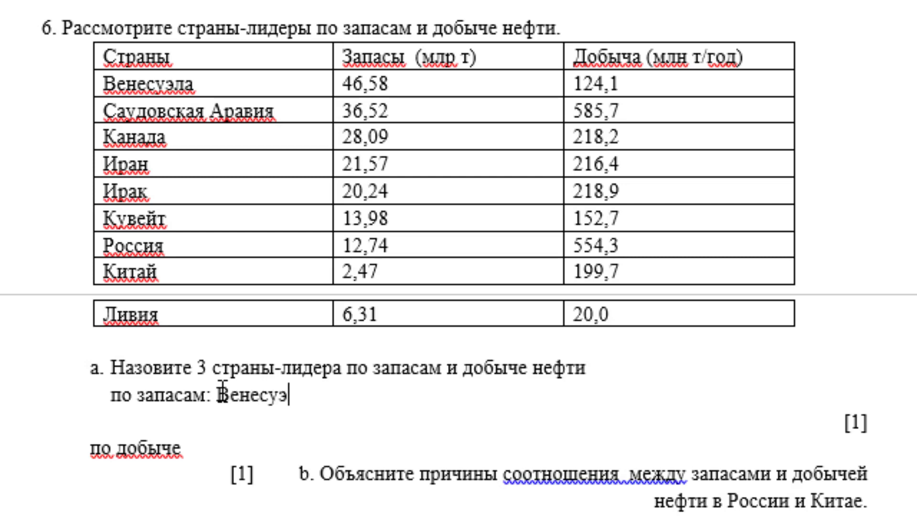
pyautogui.write('ла, ')
pyautogui.write('Саудовская ')
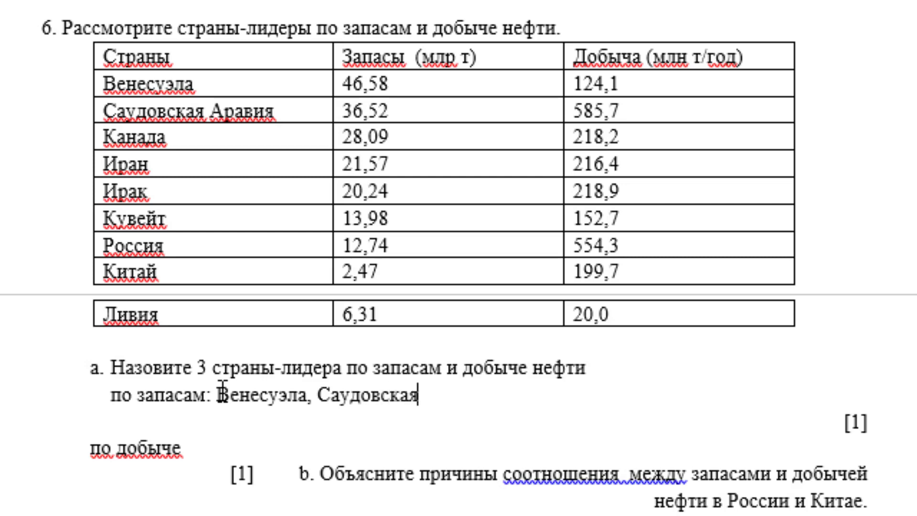
pyautogui.write('Аравия')
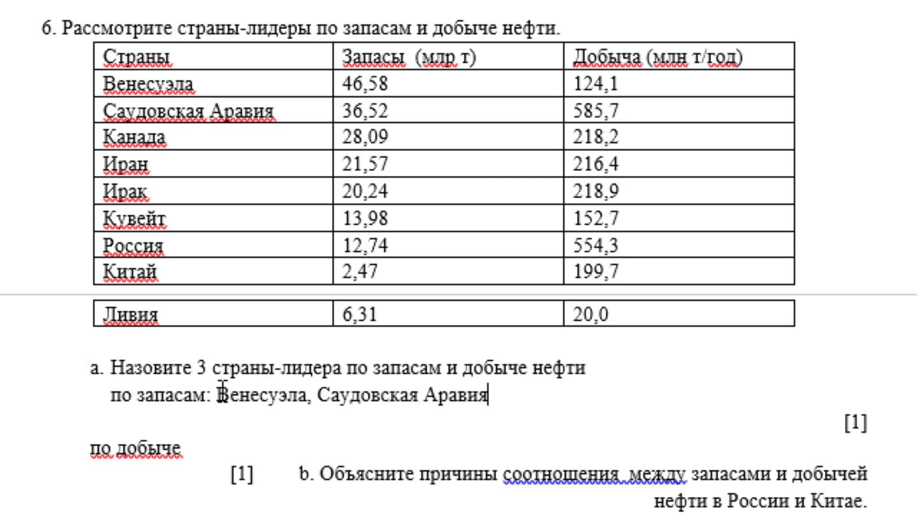
pyautogui.write(', Канада')
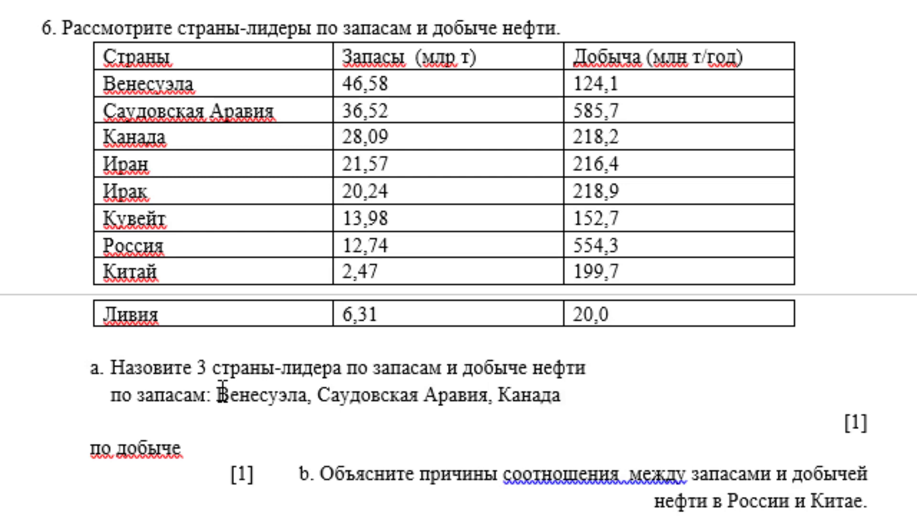
# List the production leaders after 'по добыче': Саудовская Аравия, Россия, Ирак.
pyautogui.click(175, 451)
pyautogui.write('Саудов')
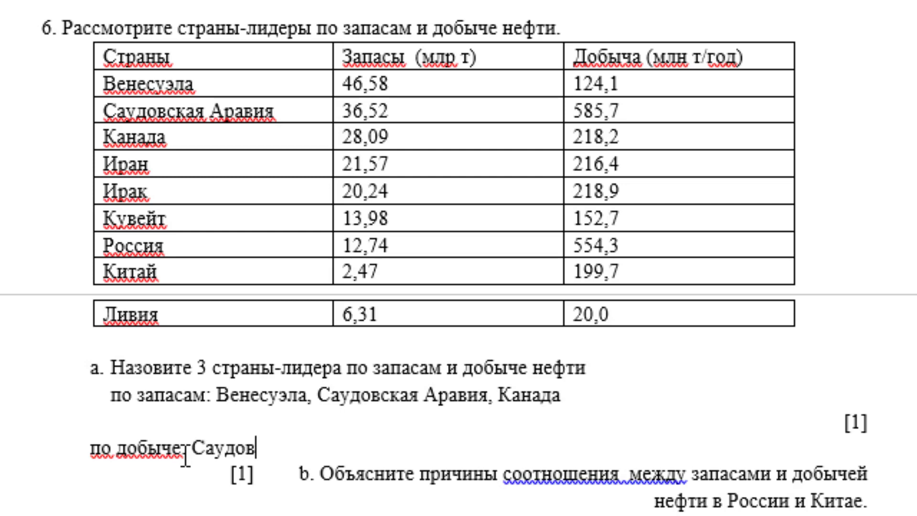
pyautogui.write('ская ')
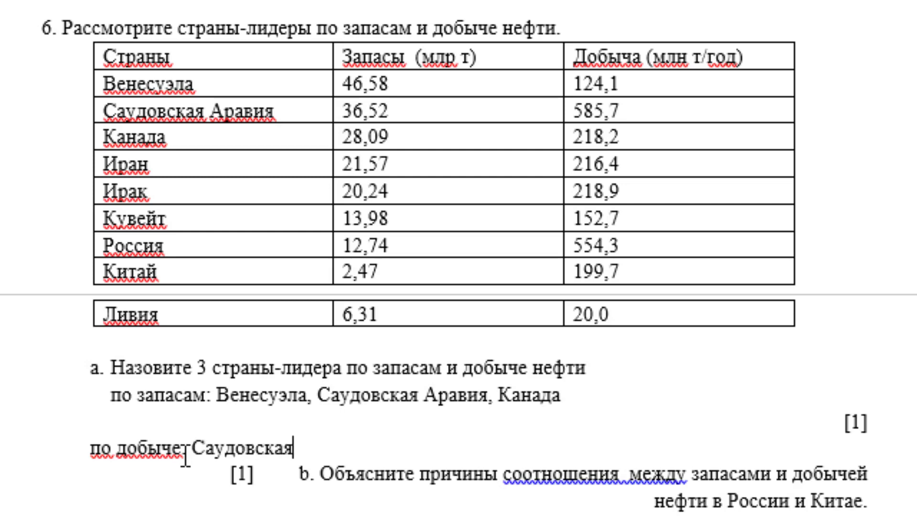
pyautogui.write('Аравия')
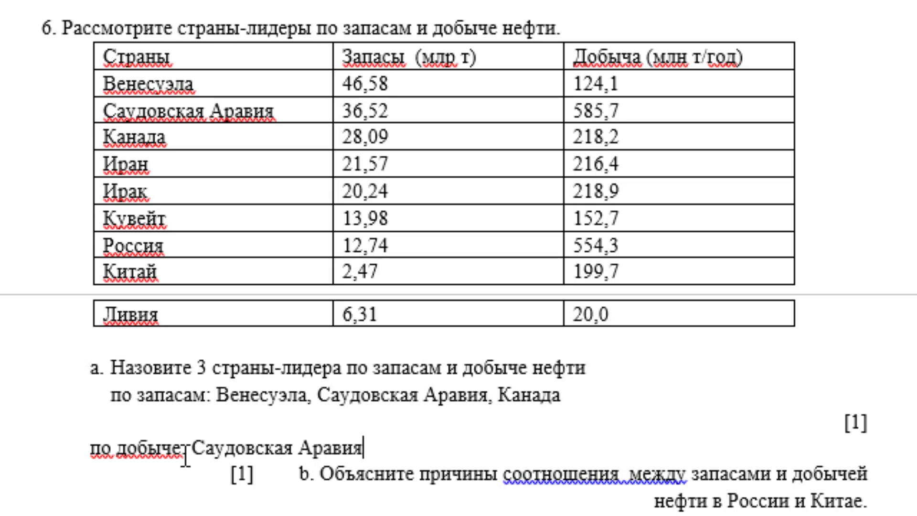
pyautogui.write(', Росс')
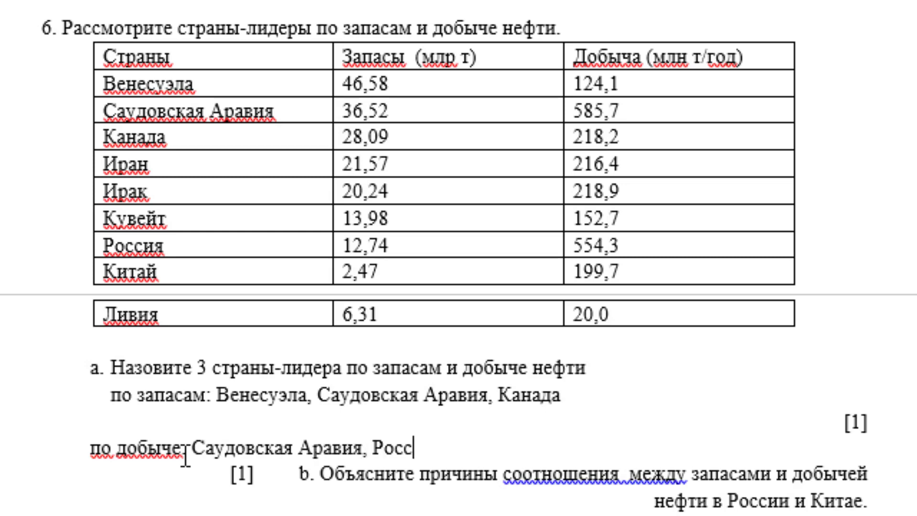
pyautogui.write('ия, Ира')
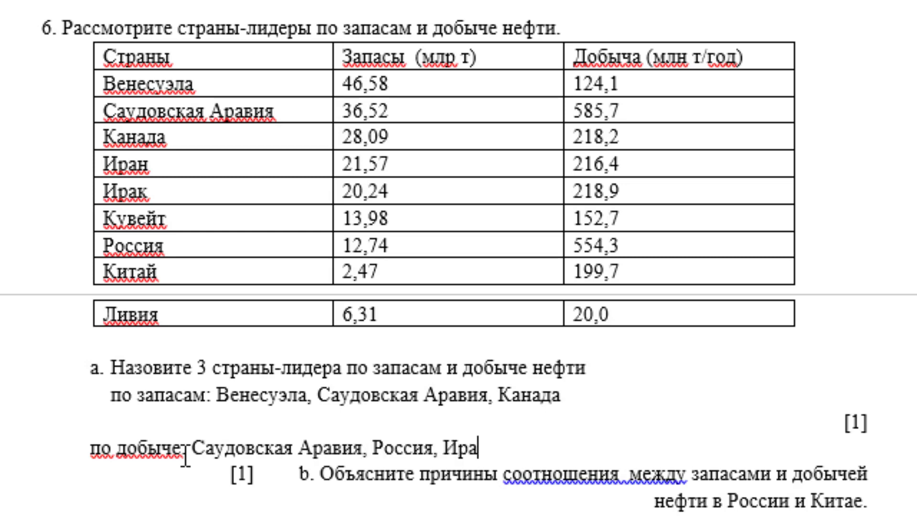
pyautogui.write('к')
pyautogui.scroll(-1, 186, 458)
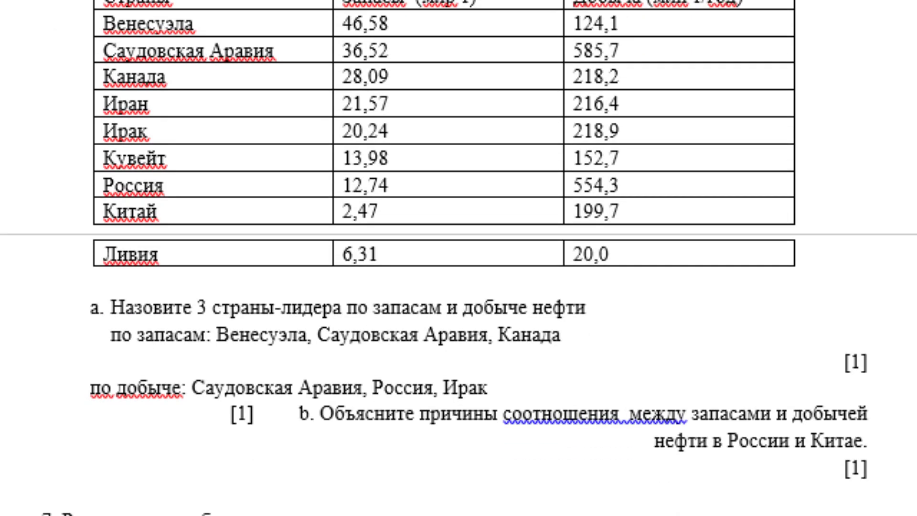
# Remove the stray [1] and indent before question b and fix the spacing in 'соотношения между'.
pyautogui.click(312, 413)
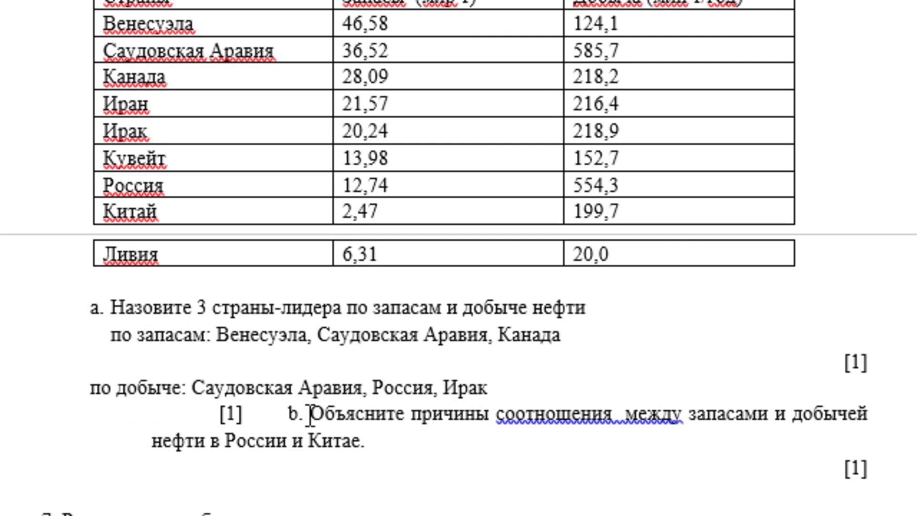
pyautogui.click(298, 414)
pyautogui.press('BackSpace')
pyautogui.press('BackSpace')
pyautogui.press('BackSpace')
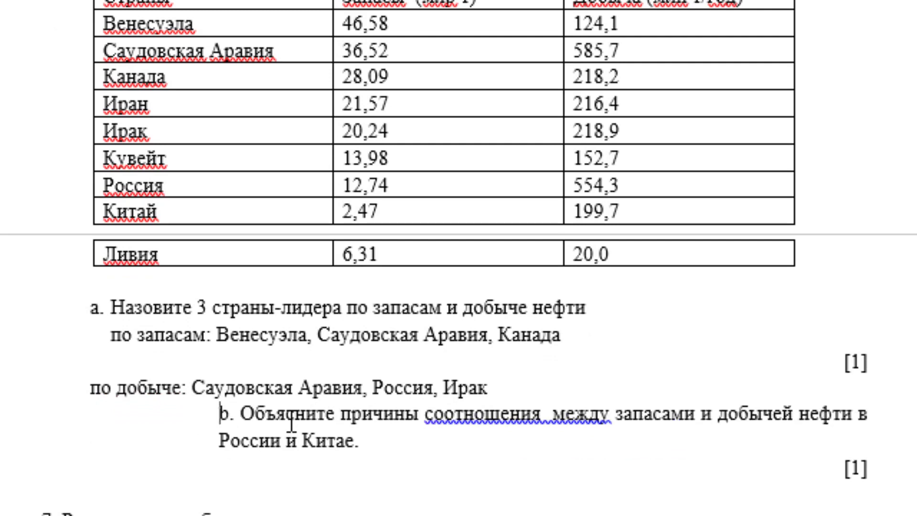
pyautogui.press('BackSpace')
pyautogui.click(367, 416)
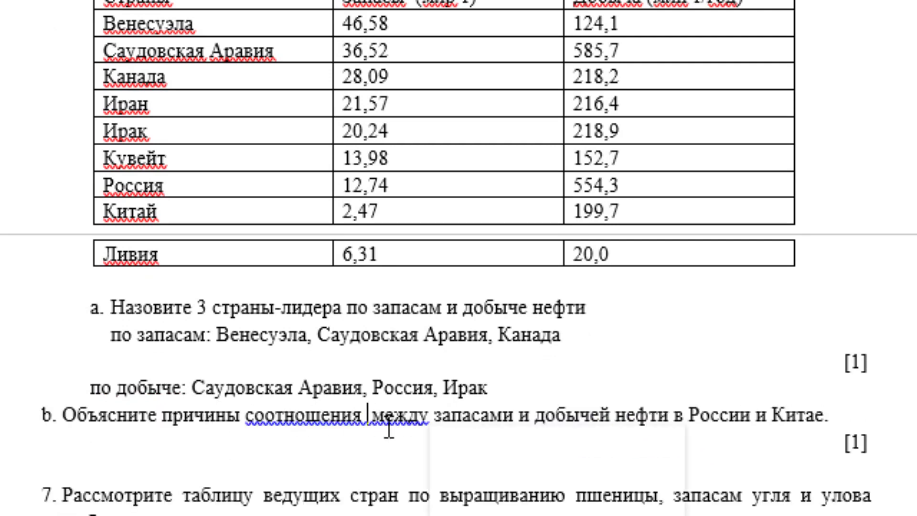
pyautogui.rightClick(389, 429)
pyautogui.click(473, 440)
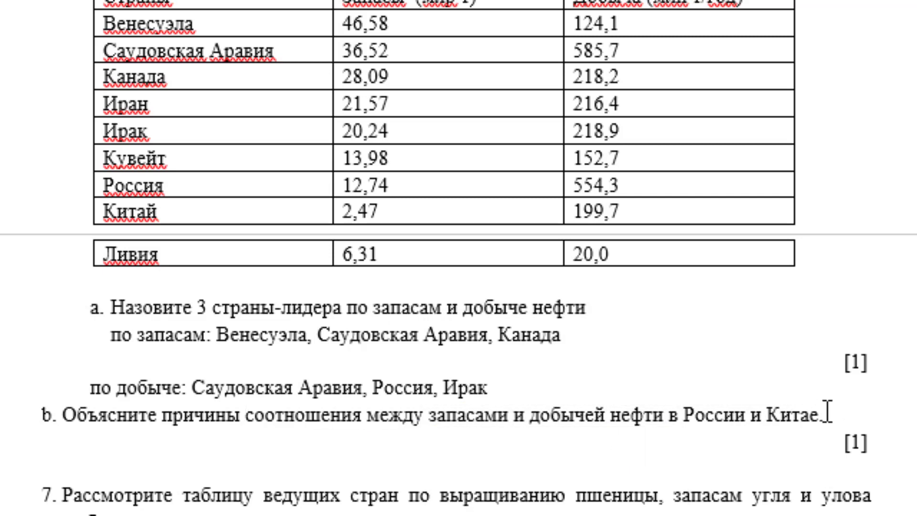
# Answer that Russia (reserves 12,74т) leads oil production (554,3т) since oil is its main export.
pyautogui.press('Return')
pyautogui.press('BackSpace')
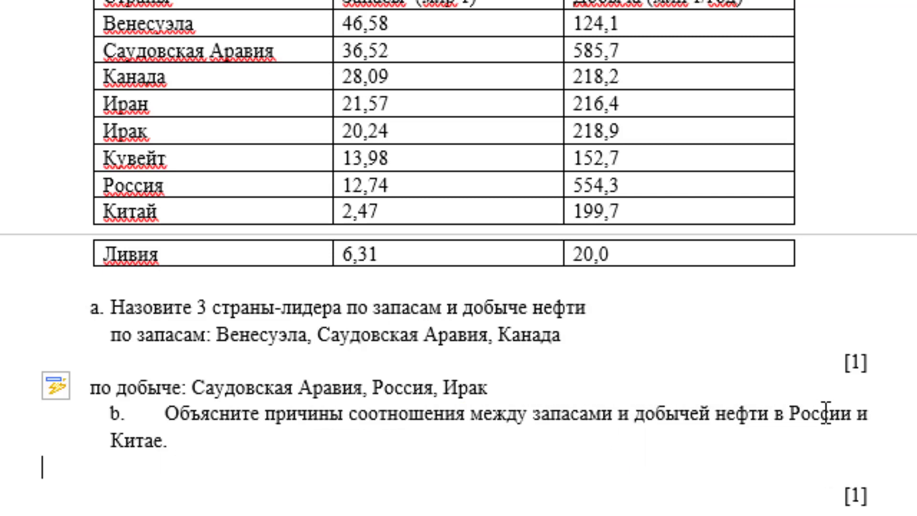
pyautogui.write('При бо')
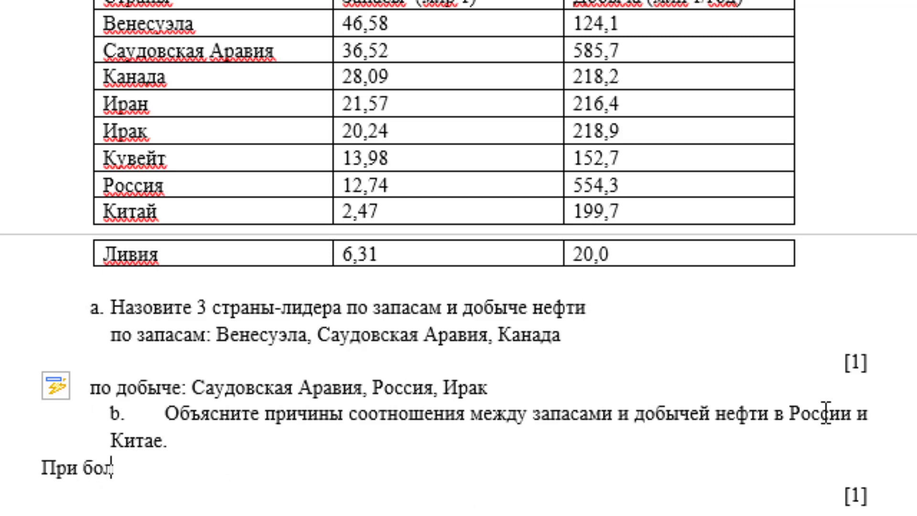
pyautogui.write('льших ')
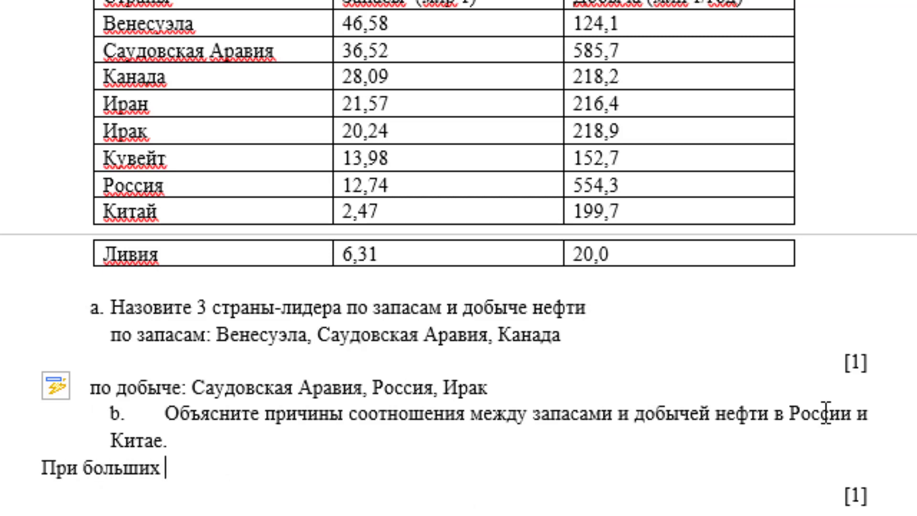
pyautogui.write('запасах ')
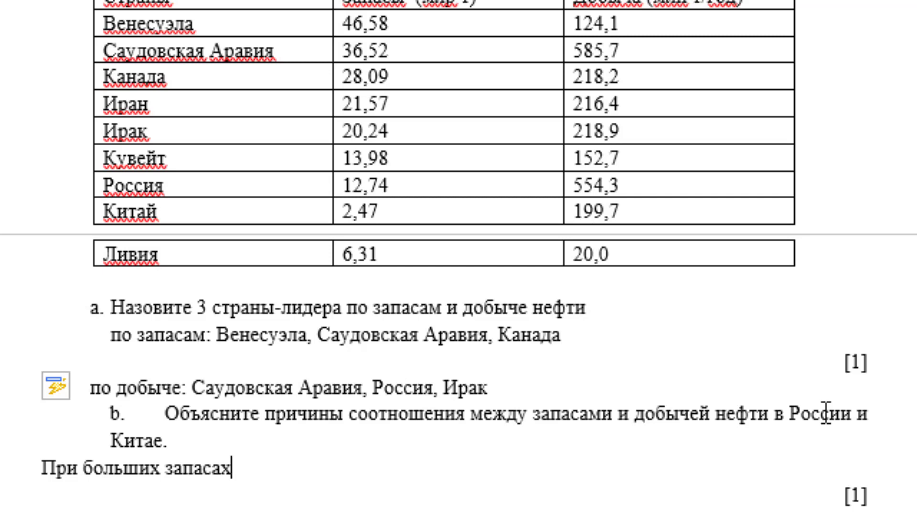
pyautogui.write('(12,')
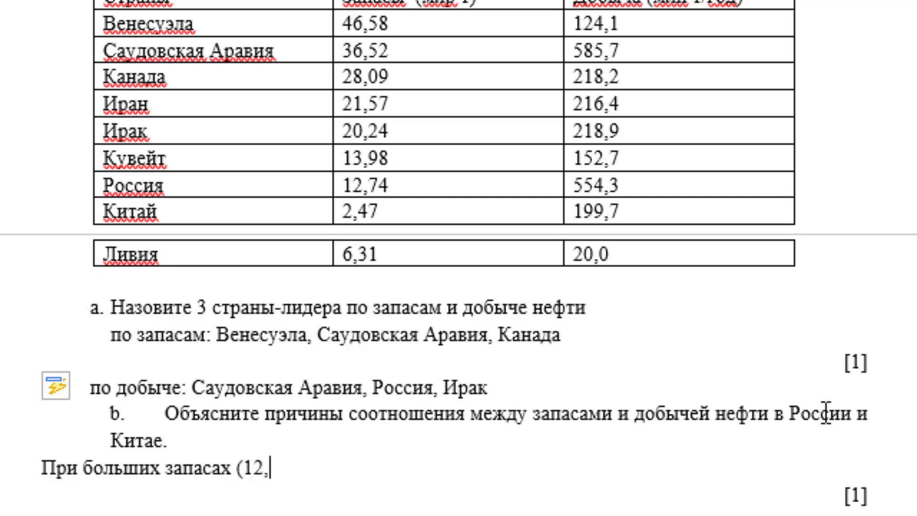
pyautogui.write('74')
pyautogui.write('т) ')
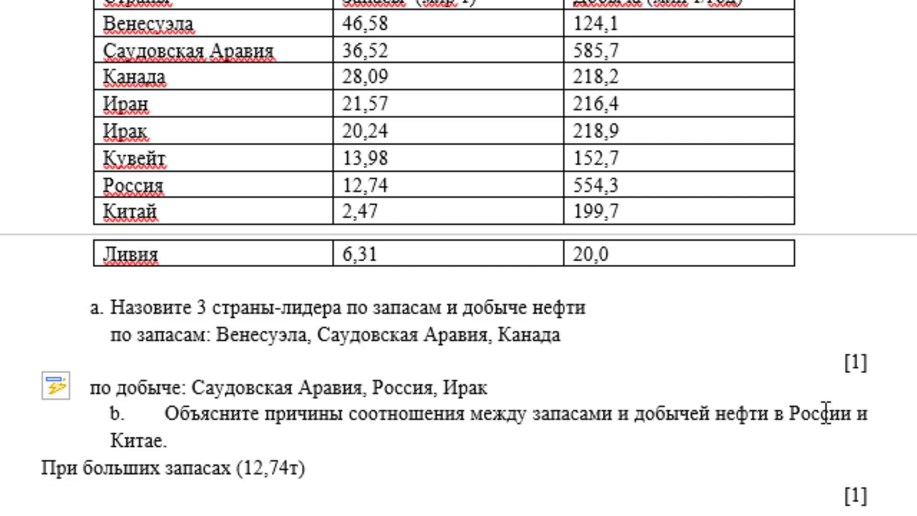
pyautogui.write('Россия п')
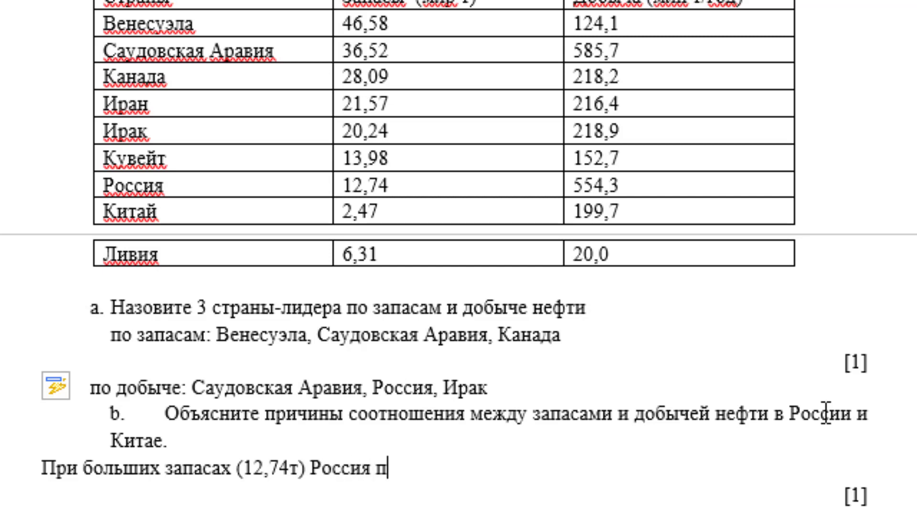
pyautogui.write('реобладает ')
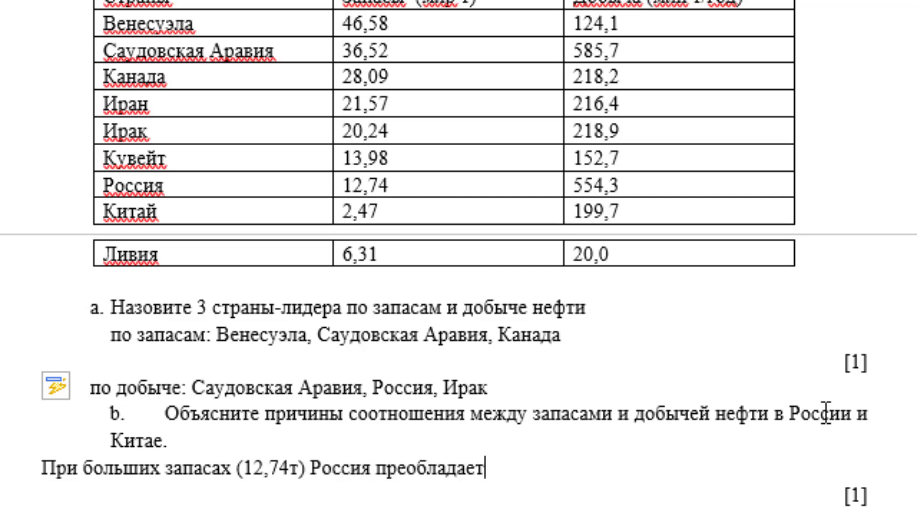
pyautogui.write('по доб')
pyautogui.press('BackSpace')
pyautogui.write('добыче ')
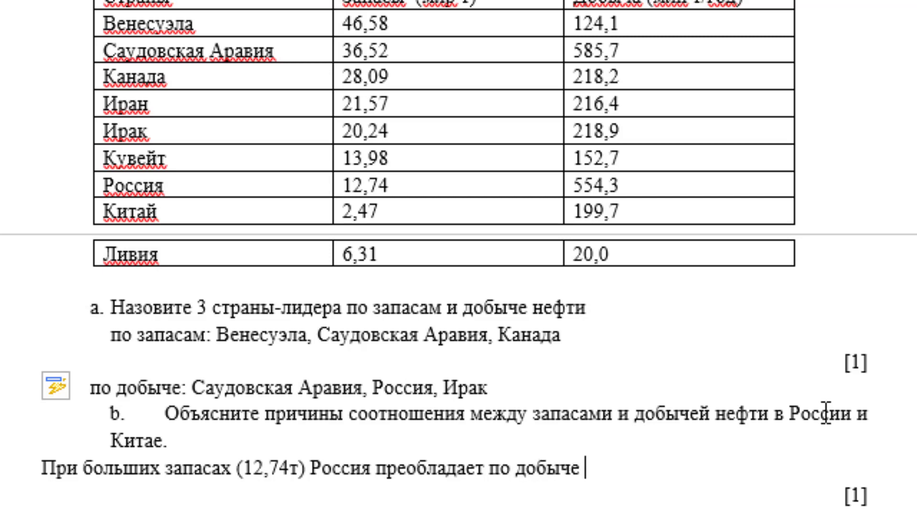
pyautogui.write('нефти ')
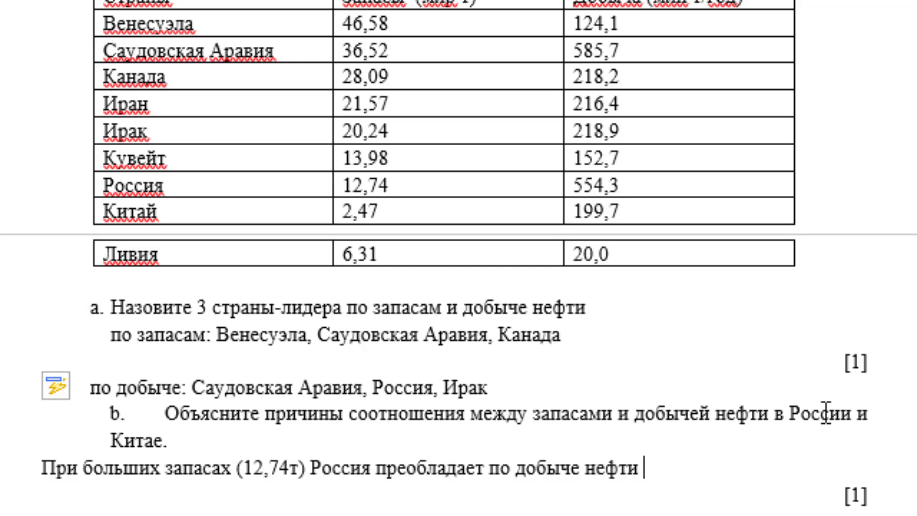
pyautogui.write('(554,')
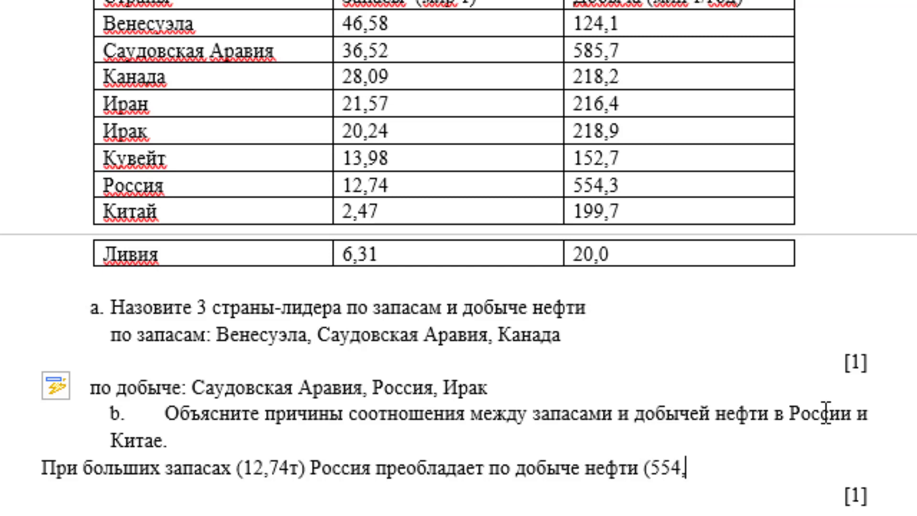
pyautogui.write('3т) ')
pyautogui.write('т')
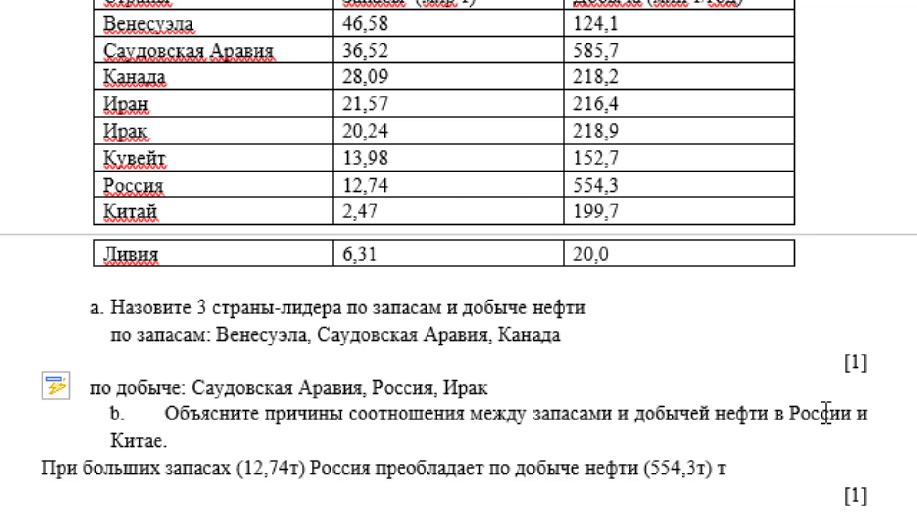
pyautogui.write('.к. н')
pyautogui.write('е')
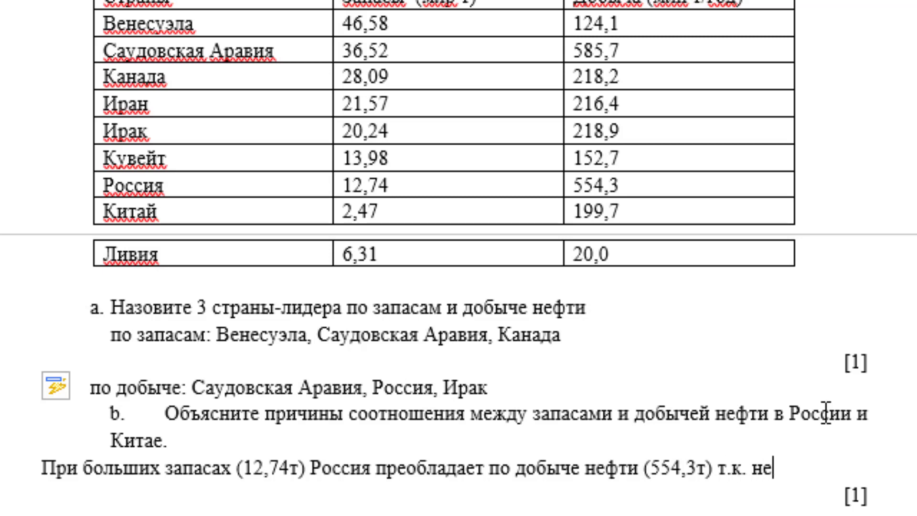
pyautogui.write('фть я')
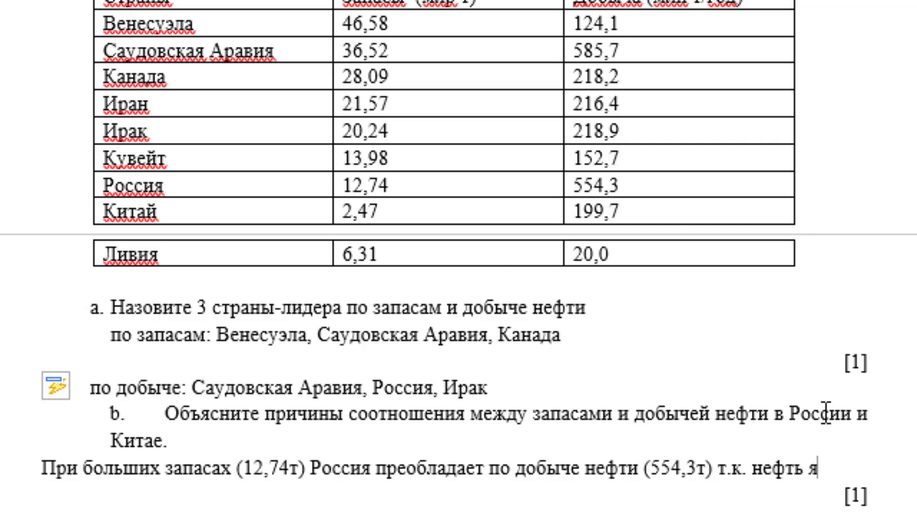
pyautogui.write('вляетс')
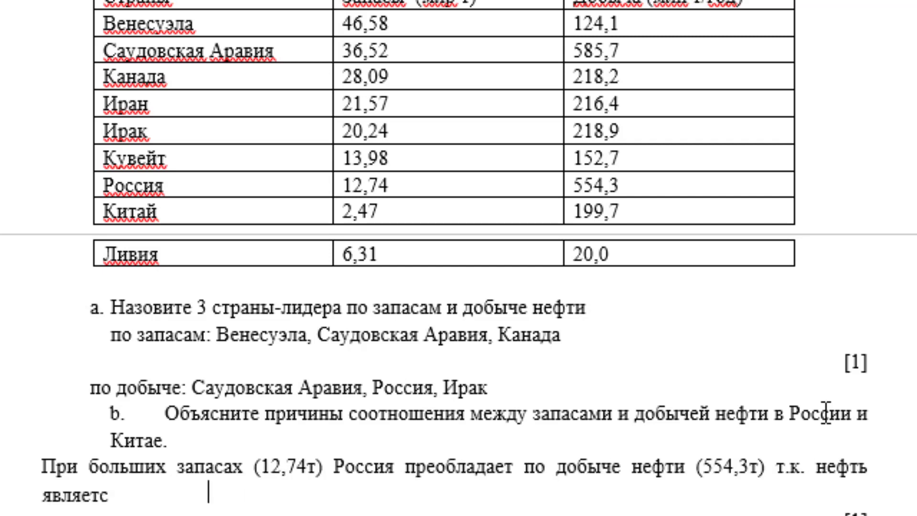
pyautogui.write('я ')
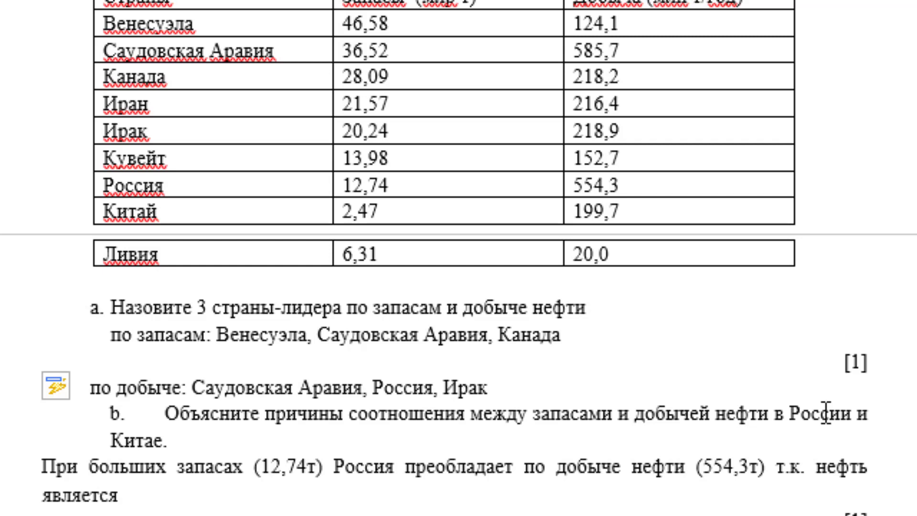
pyautogui.write('основно')
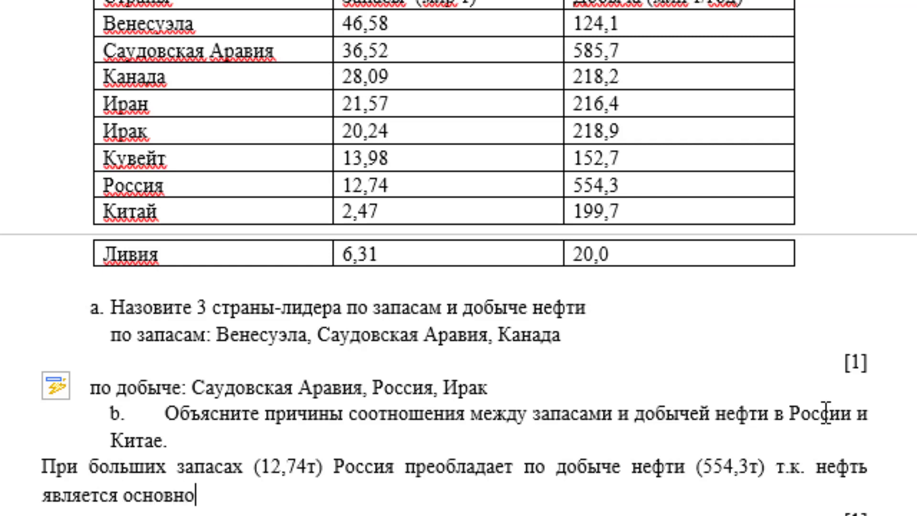
pyautogui.write('й статьей')
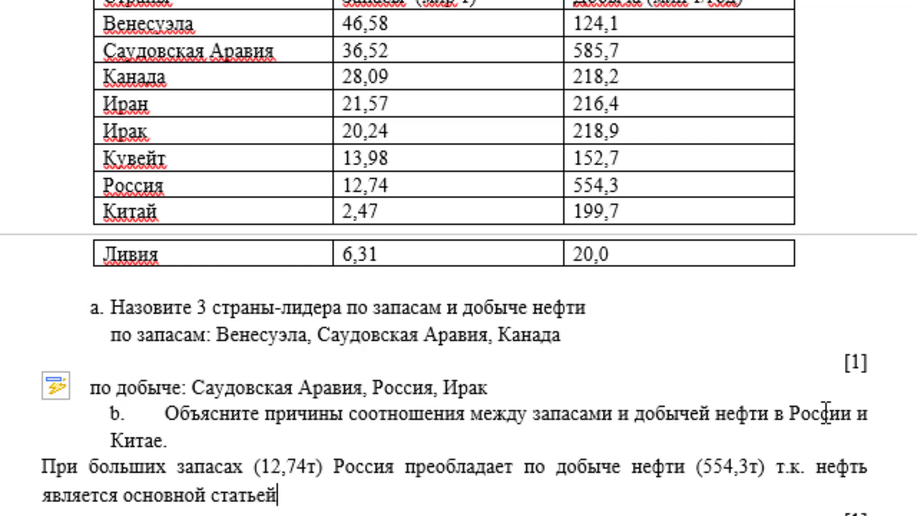
pyautogui.write(' э')
pyautogui.write('кспорта е')
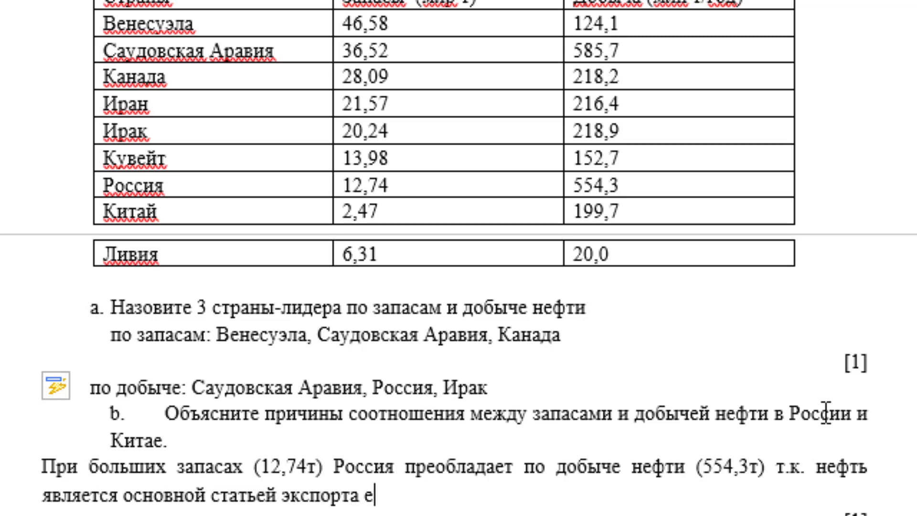
pyautogui.write('е эконом')
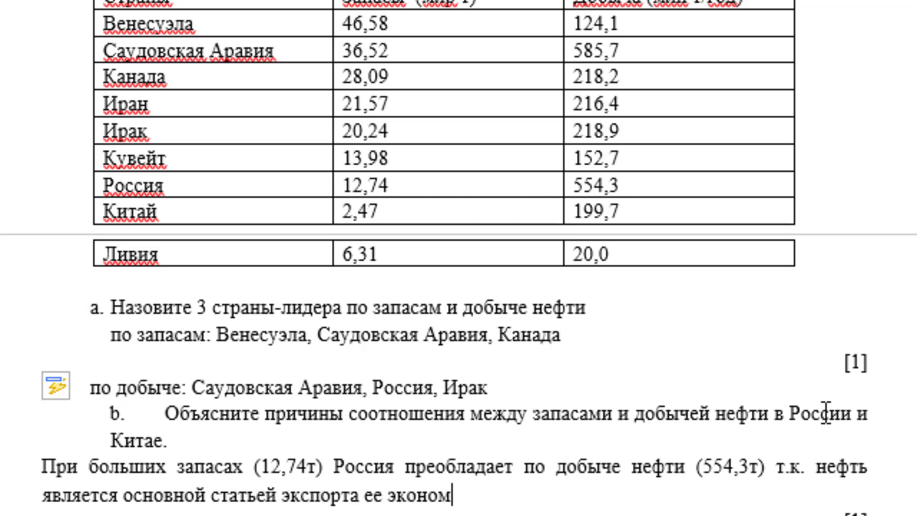
pyautogui.write('икаи')
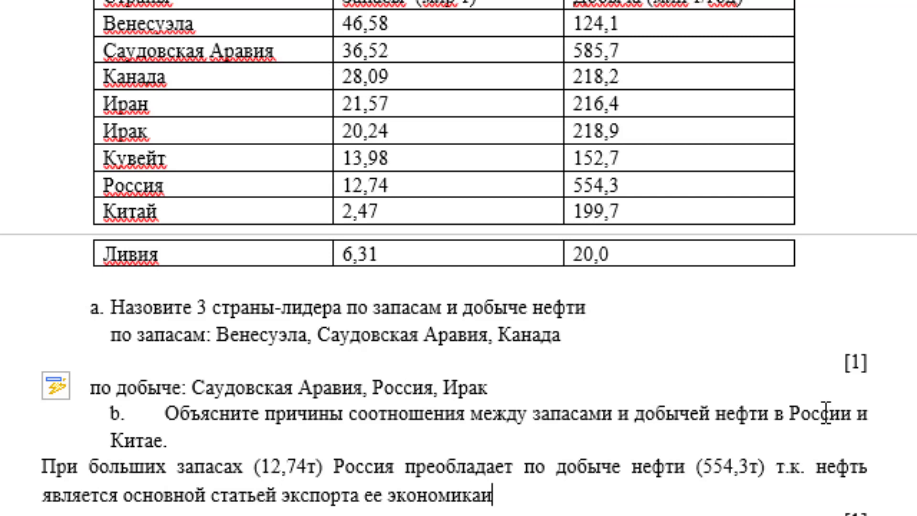
pyautogui.press('BackSpace')
pyautogui.press('BackSpace')
pyautogui.press('BackSpace')
pyautogui.write('к')
pyautogui.write('и')
pyautogui.press('Return')
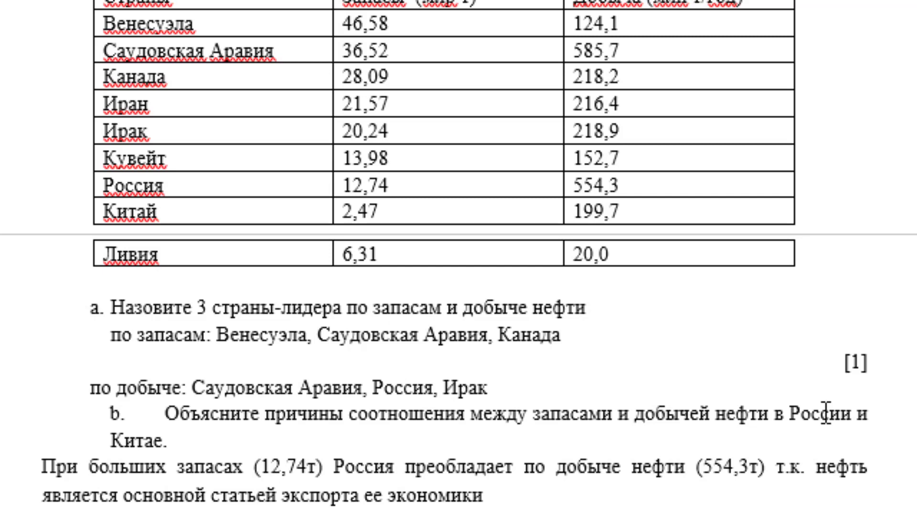
# Add 'КНР экспортирует электронику, средства транспорта и др. продукты обрабатывающей промышленности'.
pyautogui.scroll(-3, 827, 411)
pyautogui.write('КН')
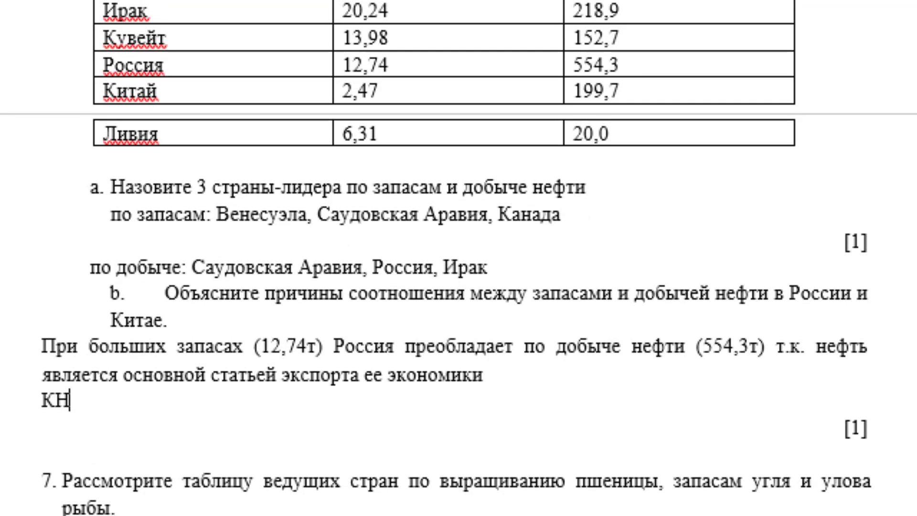
pyautogui.write('Р экс')
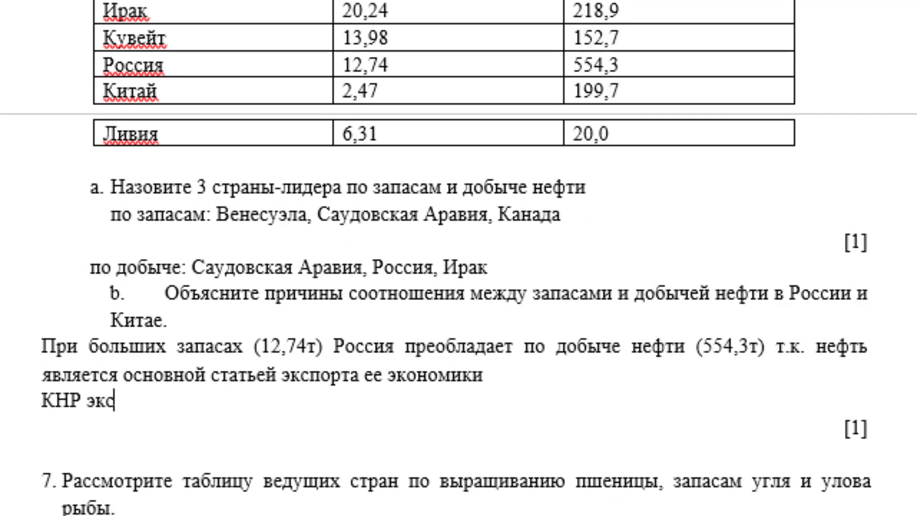
pyautogui.write('портир')
pyautogui.write('уе')
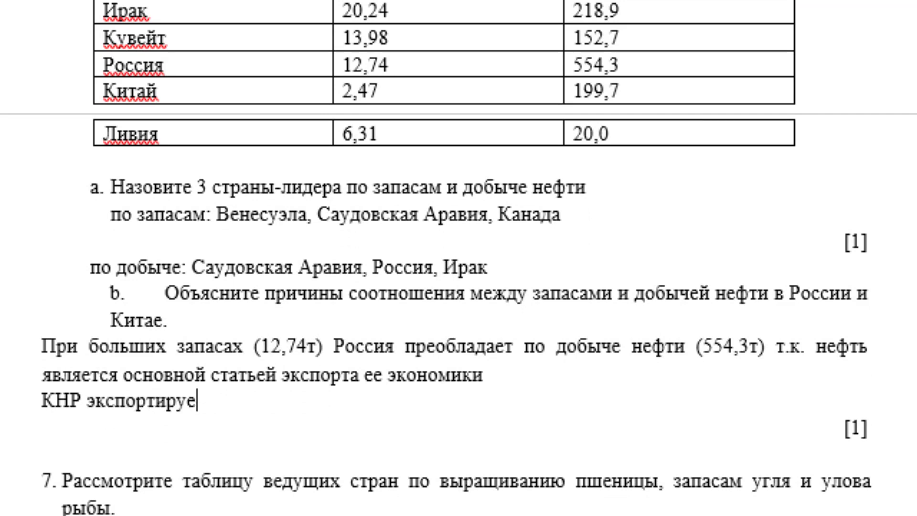
pyautogui.write('т э')
pyautogui.write('лектронн')
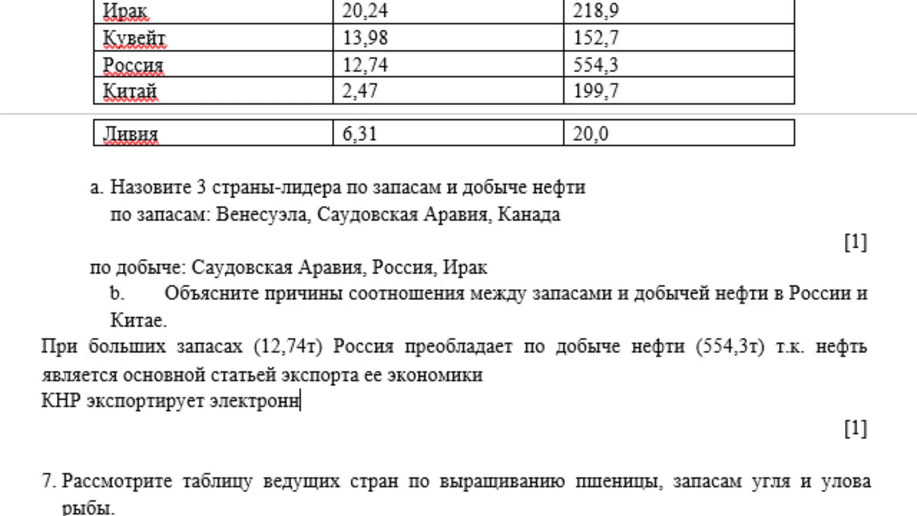
pyautogui.press('BackSpace')
pyautogui.write('ик')
pyautogui.write('у, средс')
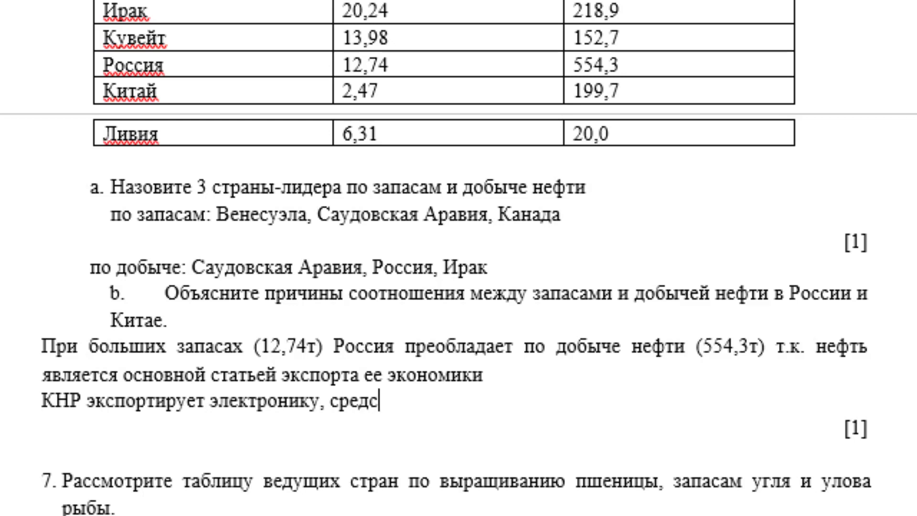
pyautogui.write('твата')
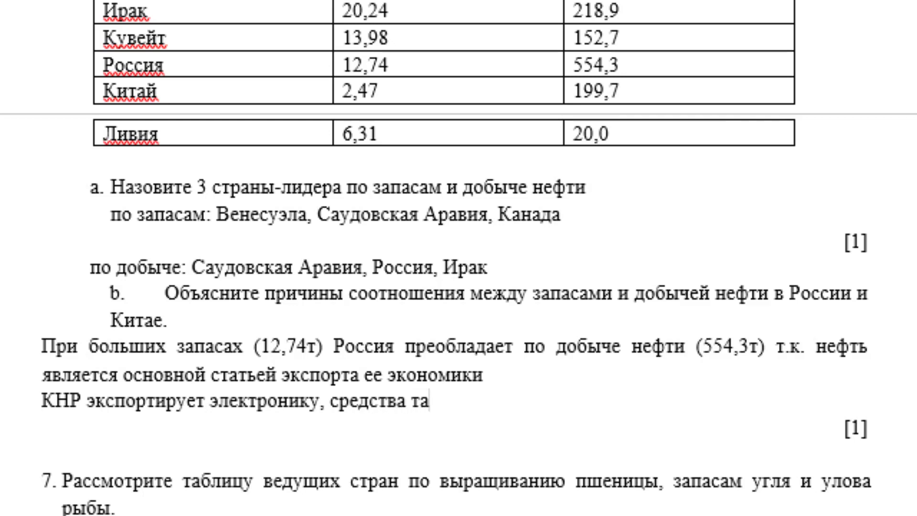
pyautogui.press('BackSpace')
pyautogui.write('ранспорта')
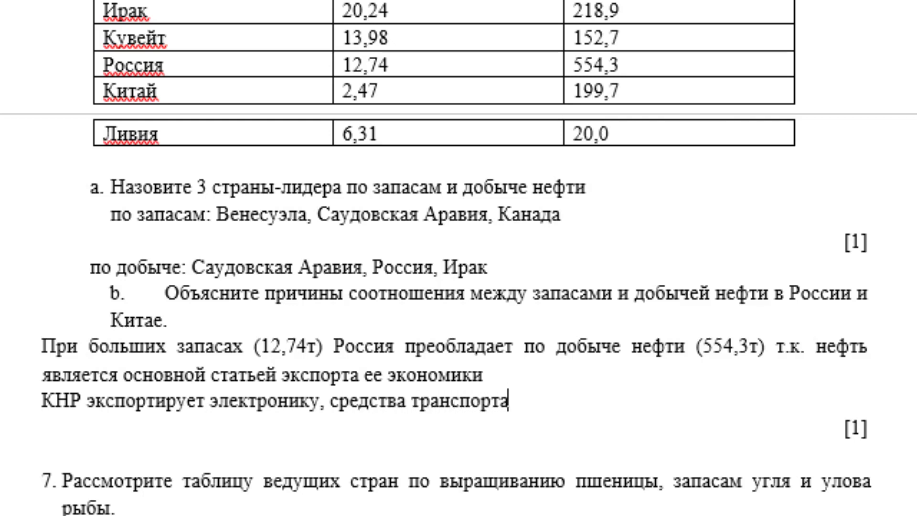
pyautogui.write(' и др.')
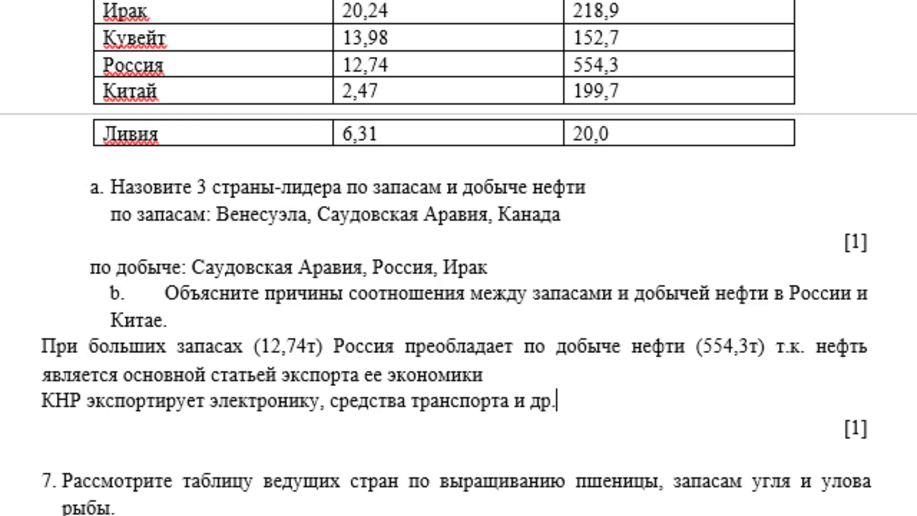
pyautogui.write('продук')
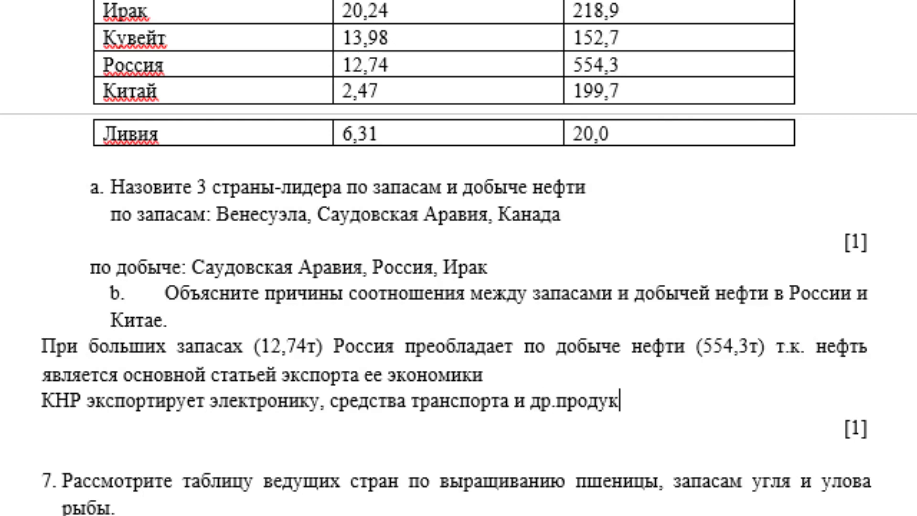
pyautogui.write('ты ')
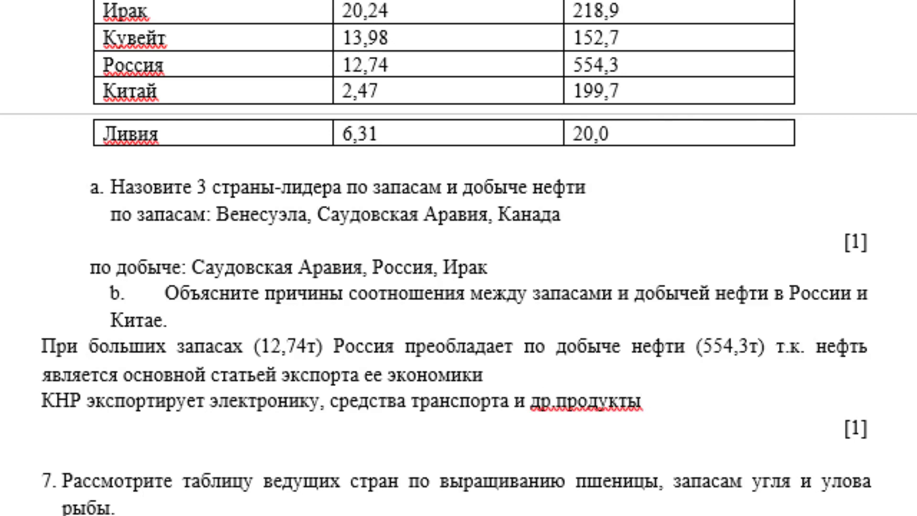
pyautogui.write('обрабат')
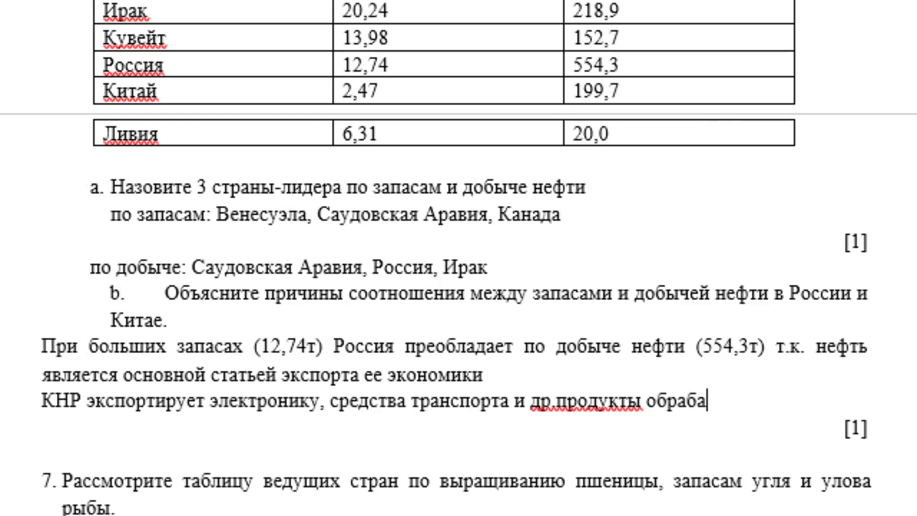
pyautogui.write('ыва')
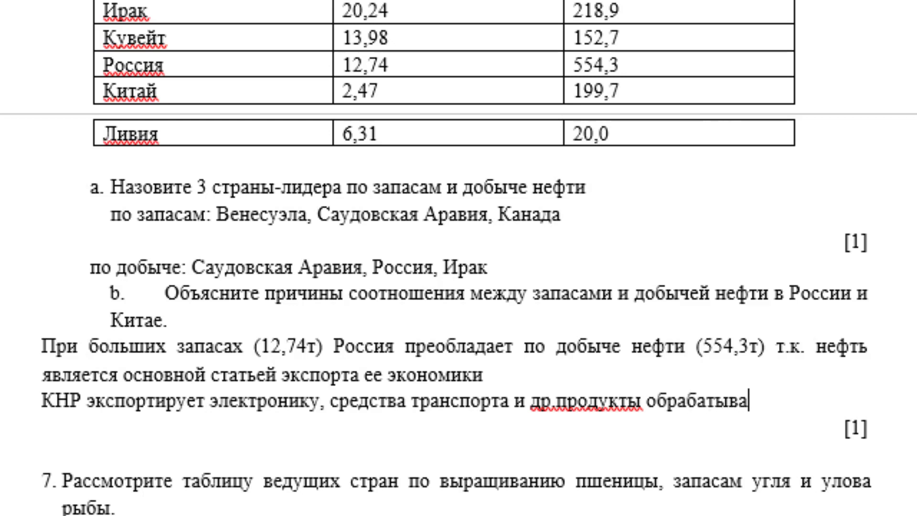
pyautogui.write('ю')
pyautogui.write('щей п')
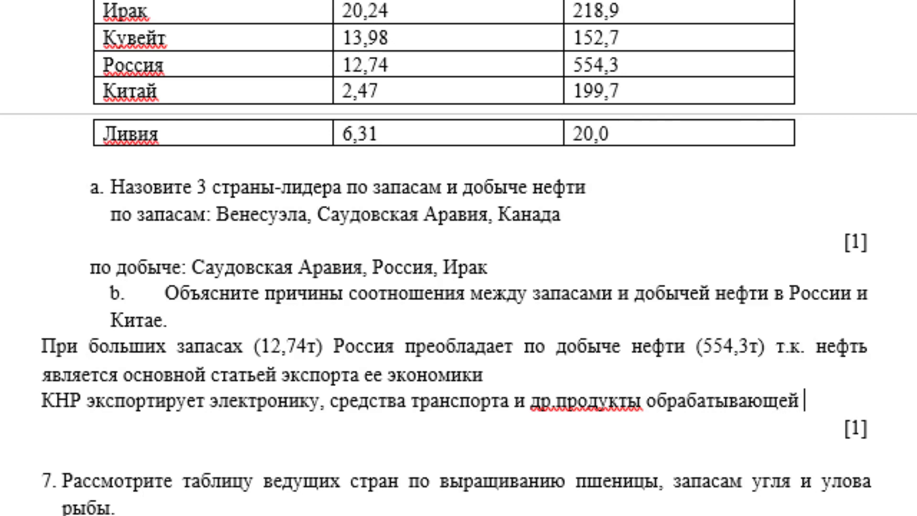
pyautogui.write('ромыш')
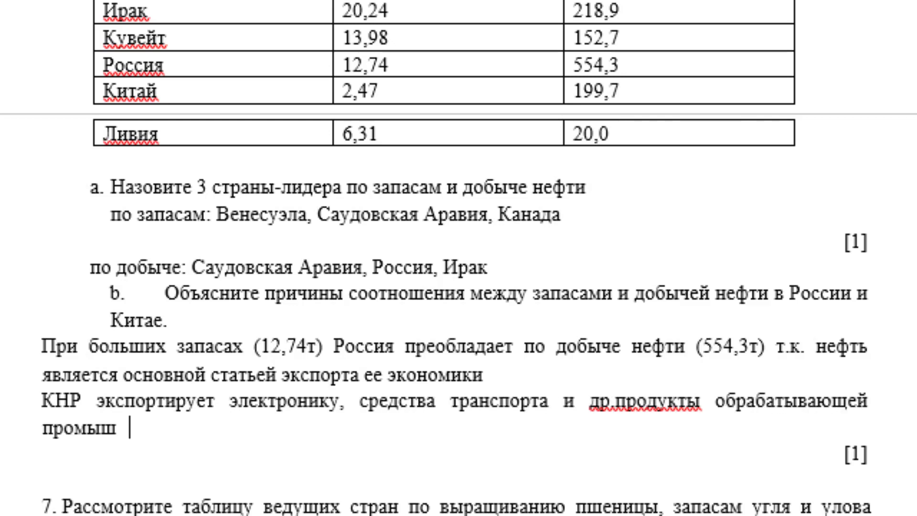
pyautogui.write('ленности')
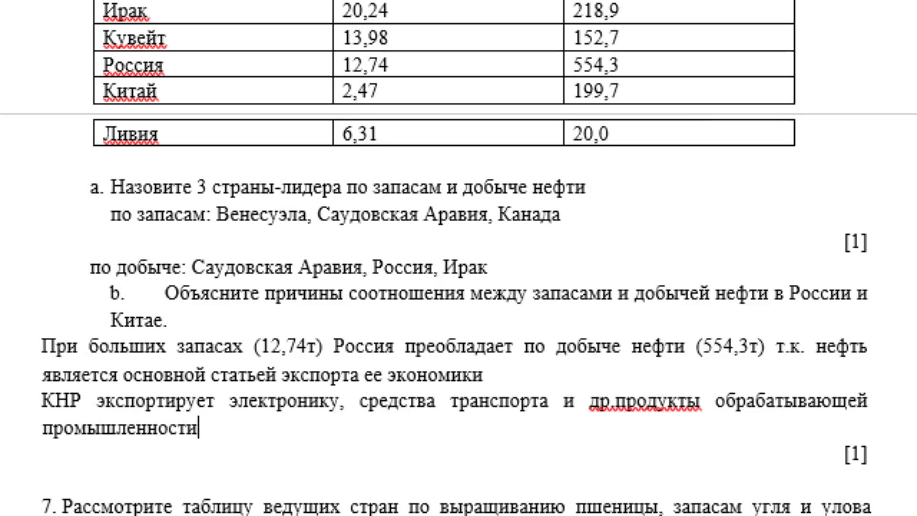
# Scroll down to question 7's wheat, coal and fish table and the world map legend.
pyautogui.scroll(-3, 459, 258)
pyautogui.scroll(-4, 458, 258)
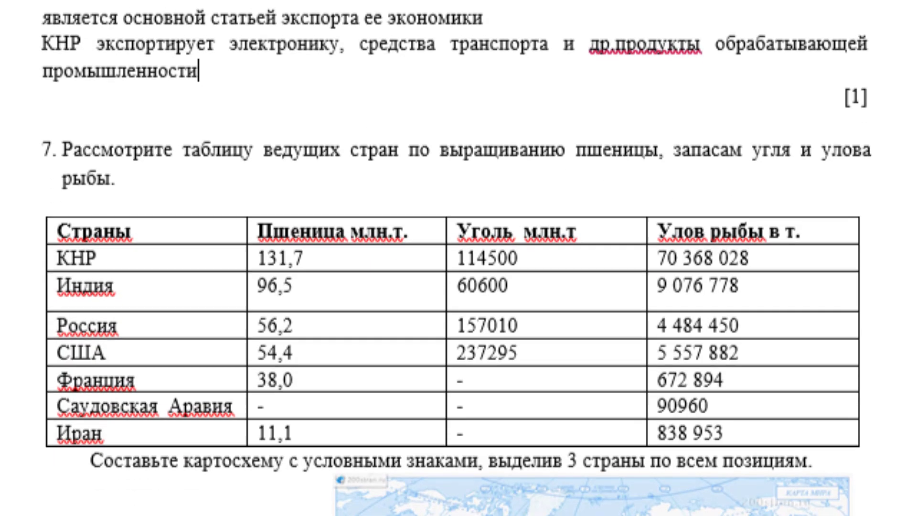
pyautogui.scroll(-2, 458, 258)
pyautogui.scroll(-1, 459, 258)
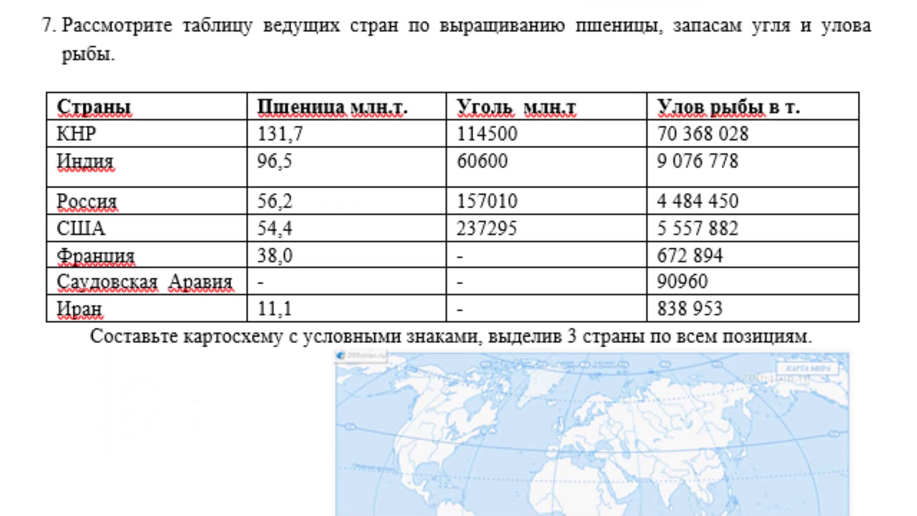
pyautogui.moveTo(451, 329)
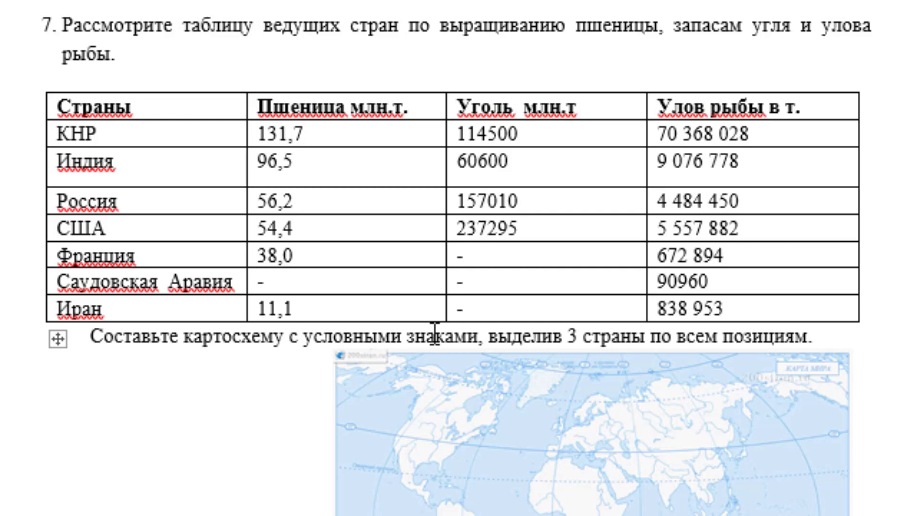
pyautogui.scroll(-2, 434, 334)
pyautogui.scroll(-2, 434, 334)
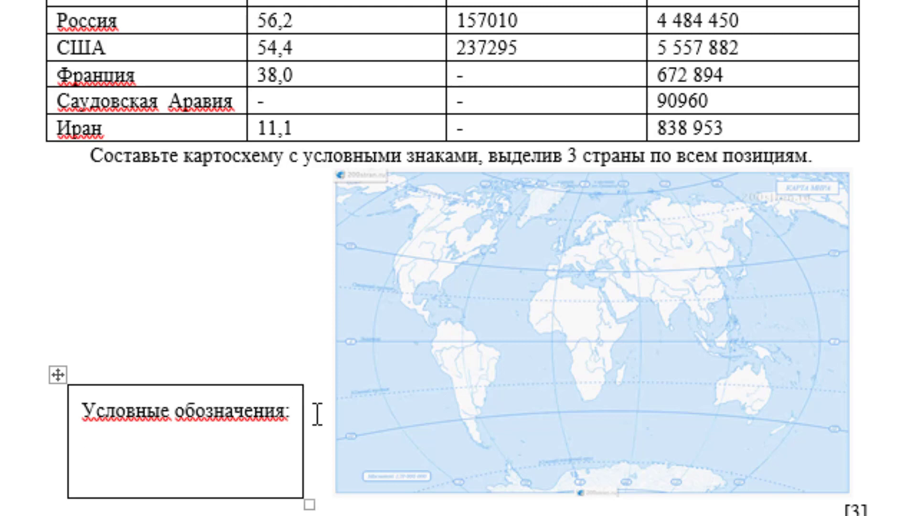
# Delete the mistaken oil-waste text from the legend and enter КНР, Индия and Россия.
pyautogui.write('отход')
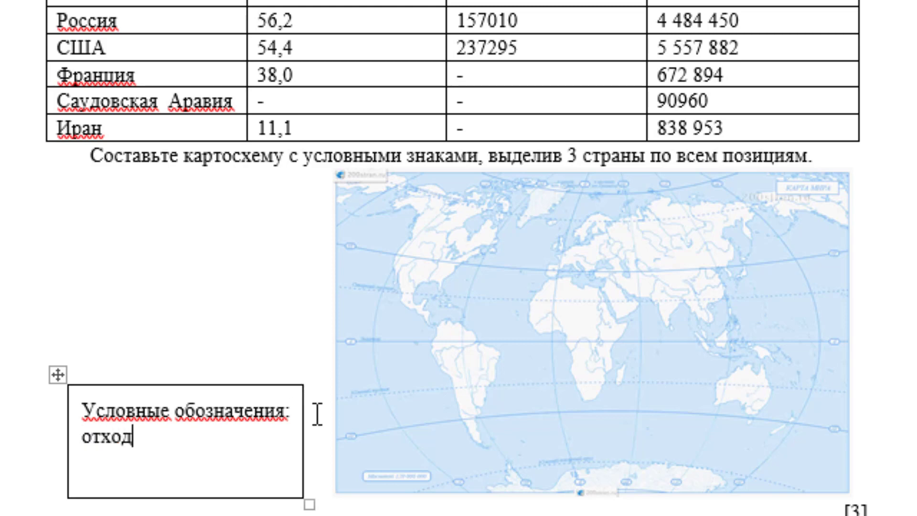
pyautogui.write('ы нефтя')
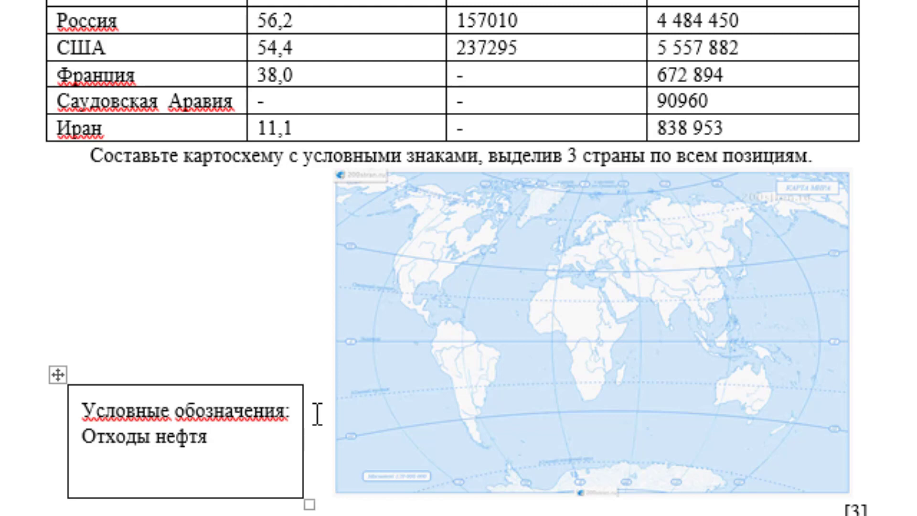
pyautogui.write('но')
pyautogui.hotkey('ctrl', 'shift', 'Left')
pyautogui.hotkey('ctrl', 'shift', 'Left')
pyautogui.press('BackSpace')
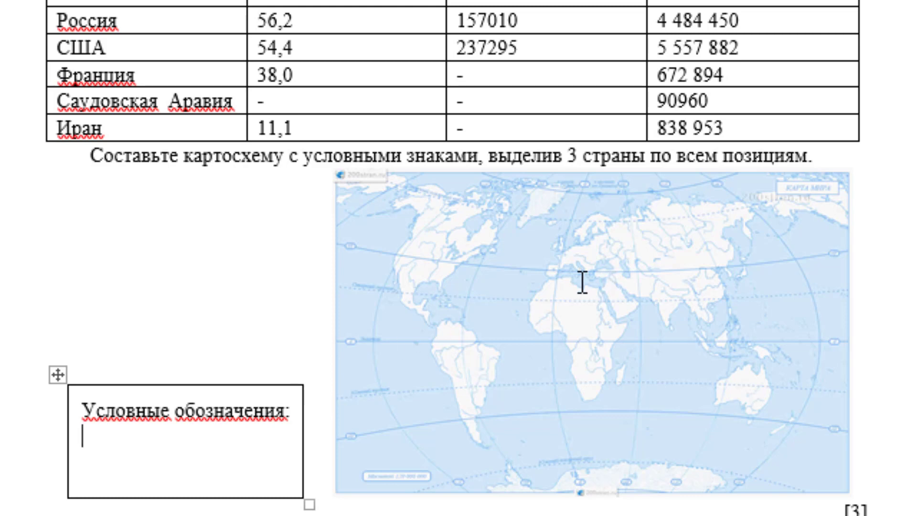
pyautogui.write('К')
pyautogui.write('НР ')
pyautogui.write('И')
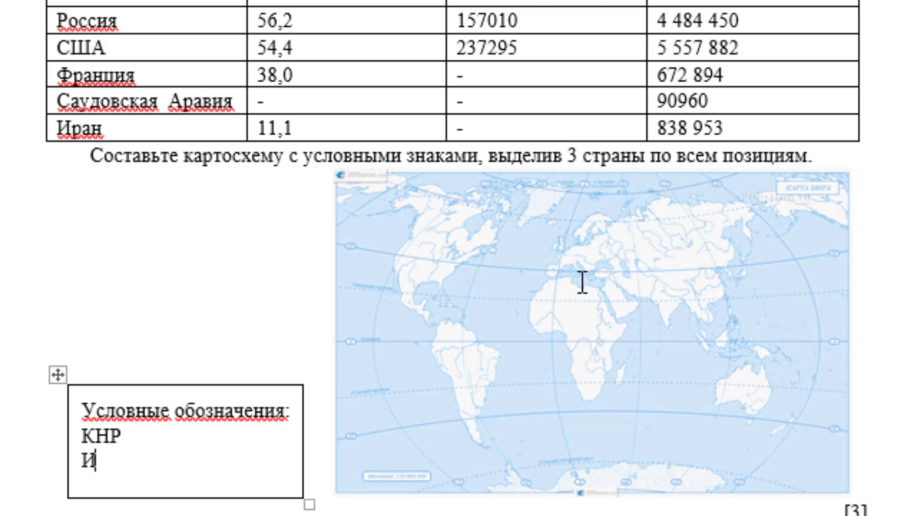
pyautogui.write('ндия')
pyautogui.press('Return')
pyautogui.write('П')
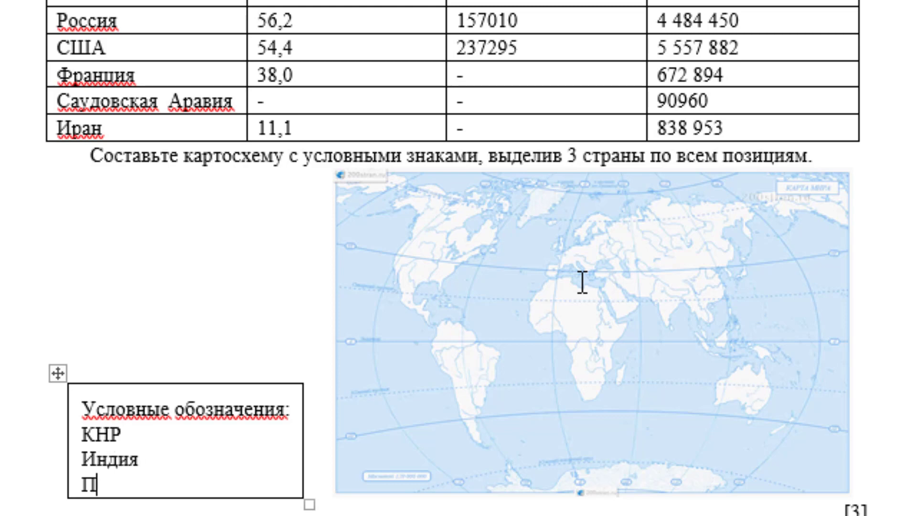
pyautogui.press('BackSpace')
pyautogui.write('осси')
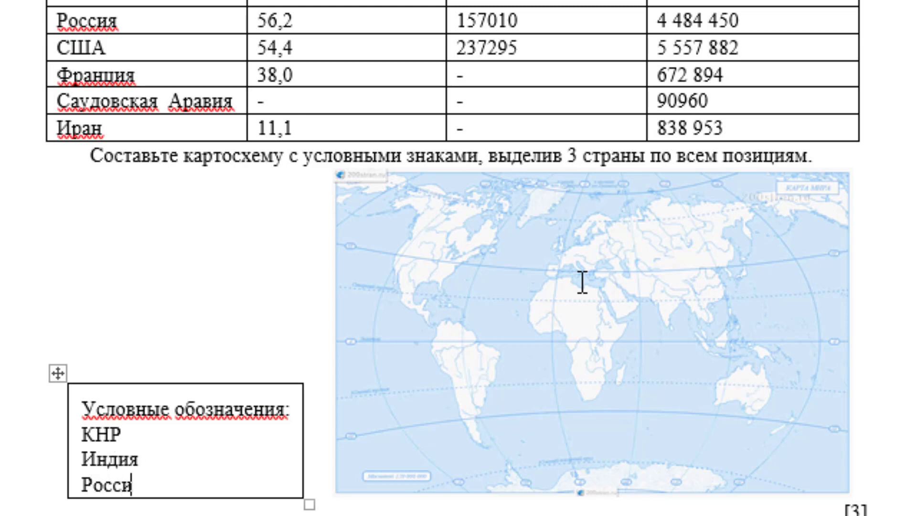
pyautogui.write('я')
# Remove the indentation and stray [1] so task 8 part c starts at the left margin.
pyautogui.scroll(-5, 582, 282)
pyautogui.scroll(-2, 582, 283)
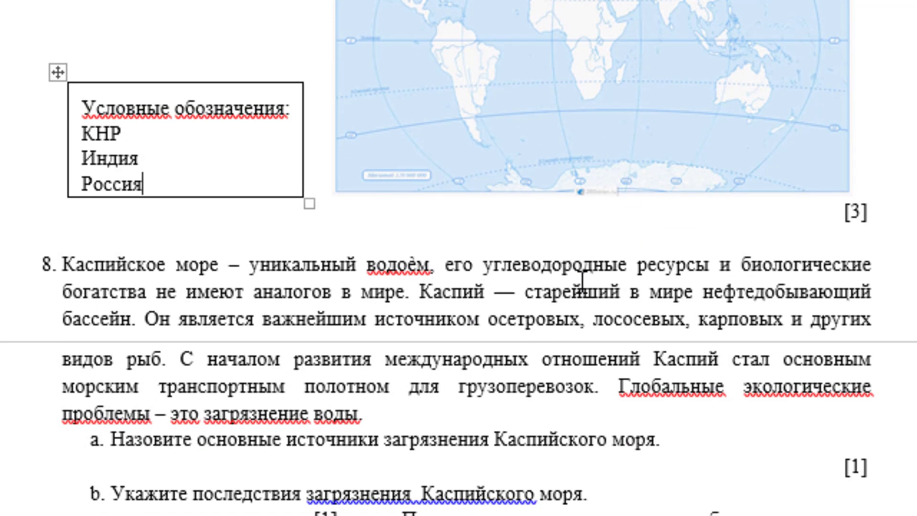
pyautogui.scroll(-2, 582, 284)
pyautogui.click(385, 461)
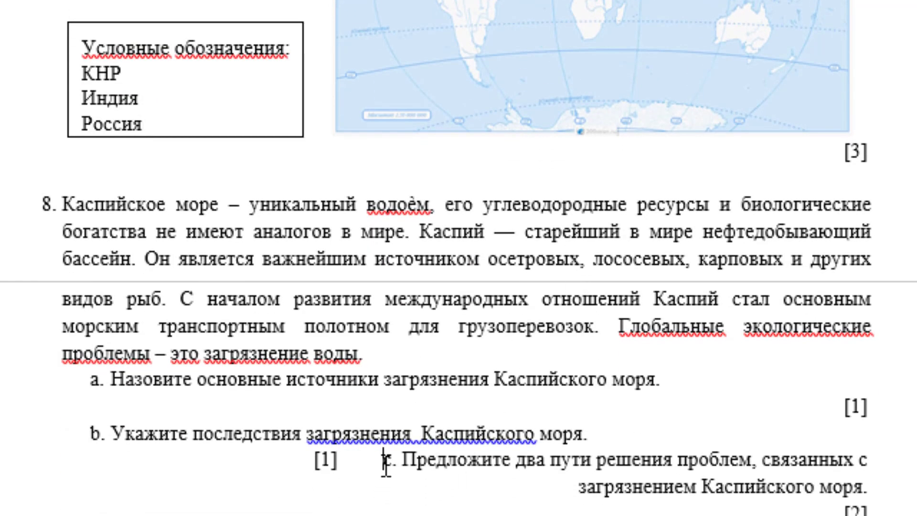
pyautogui.press('BackSpace')
pyautogui.press('BackSpace')
pyautogui.press('BackSpace')
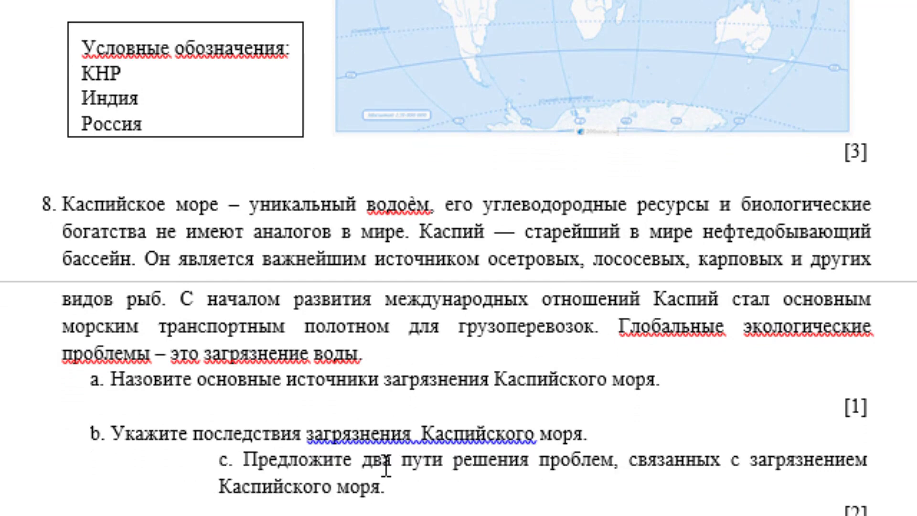
pyautogui.press('BackSpace')
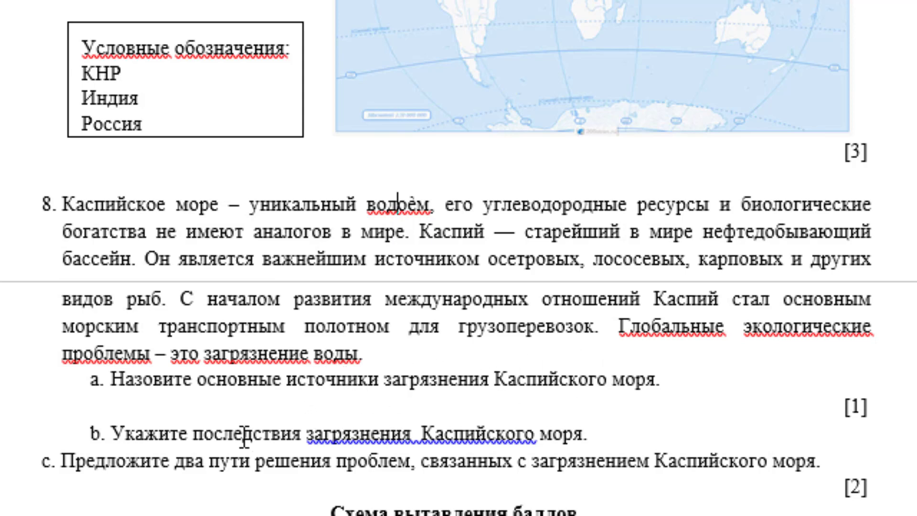
# Under 8a, name oil-industry and agricultural waste, nitrates and phosphates carried in by rivers.
pyautogui.doubleClick(660, 379)
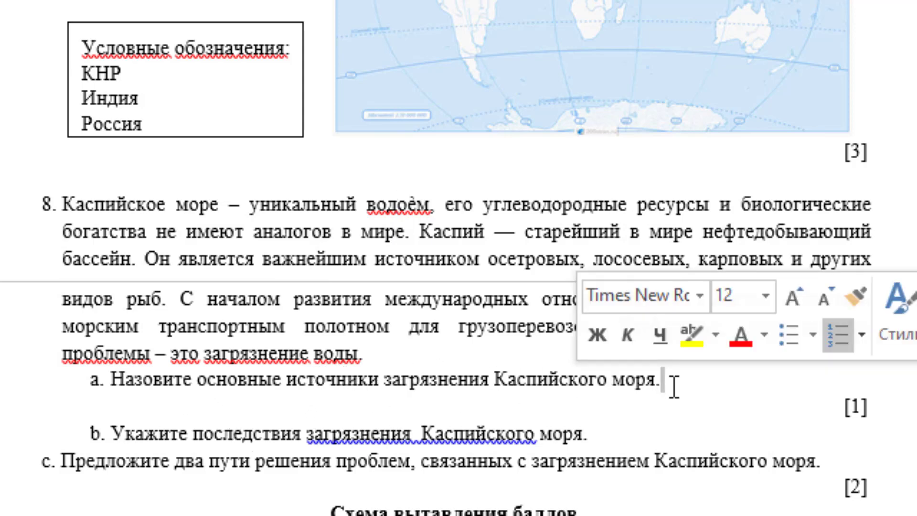
pyautogui.press('Return')
pyautogui.press('BackSpace')
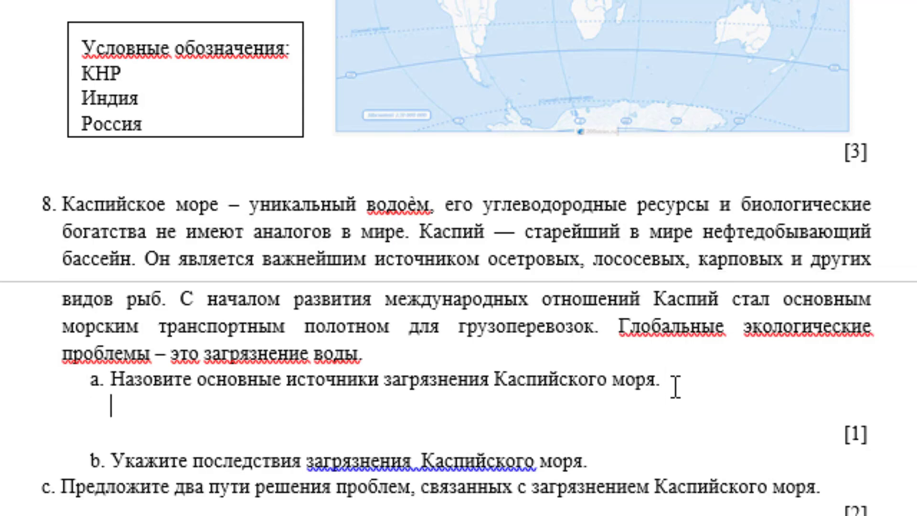
pyautogui.write('отхо')
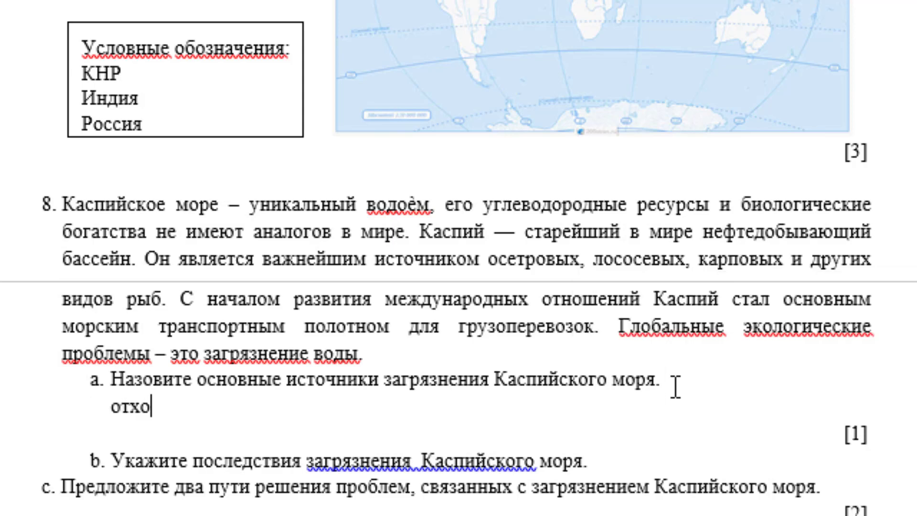
pyautogui.write('ды нефтя')
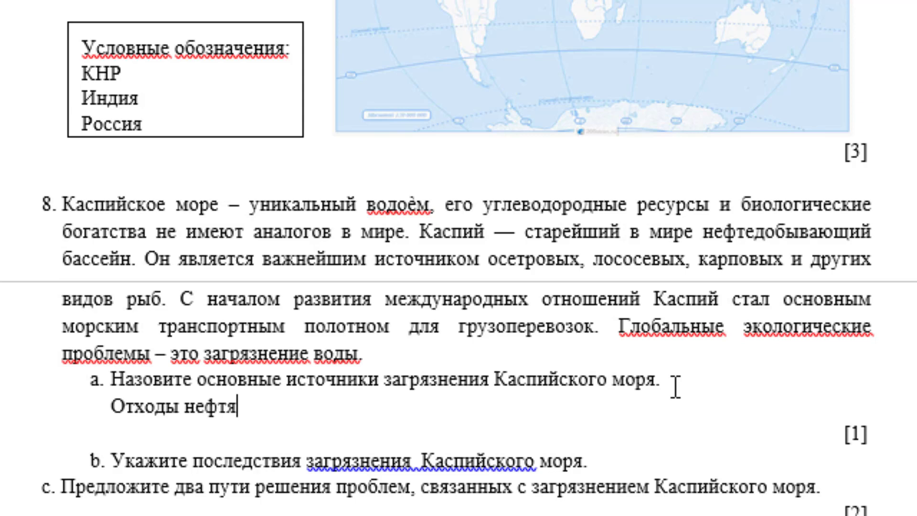
pyautogui.write('ной промыш')
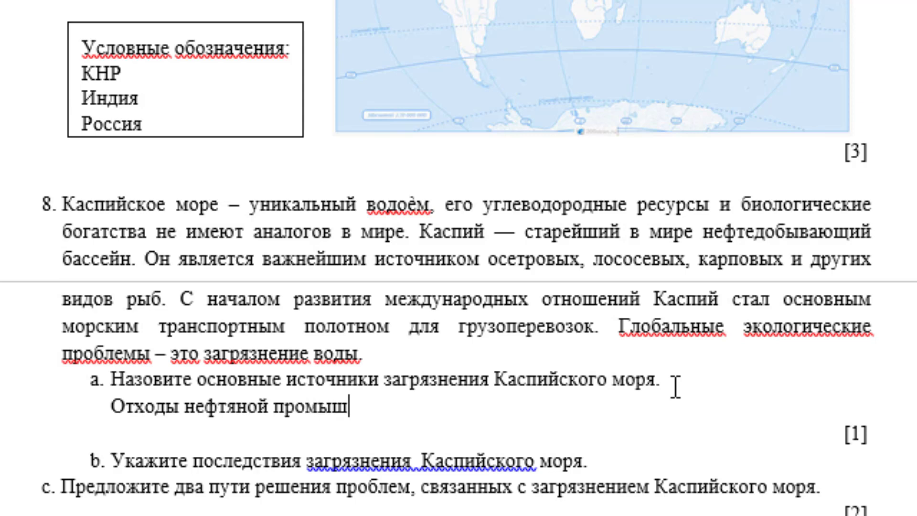
pyautogui.write('ленности и')
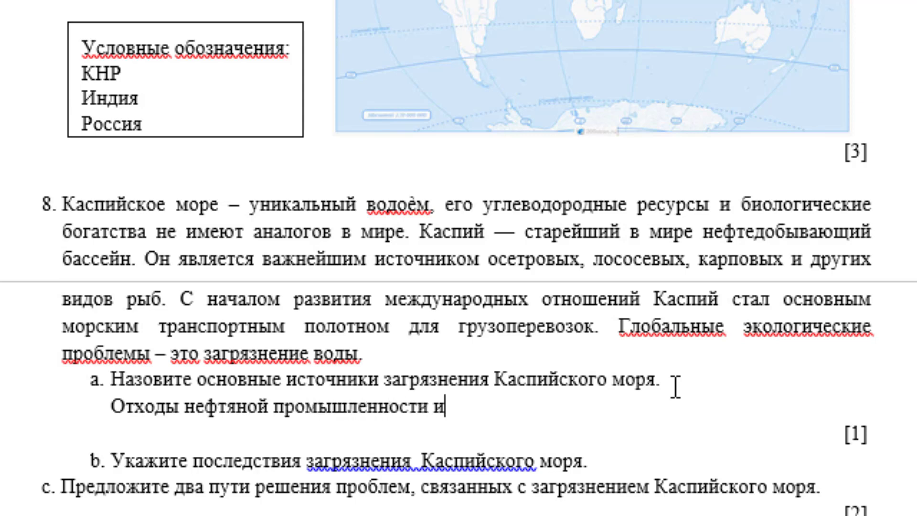
pyautogui.write(' сельского ')
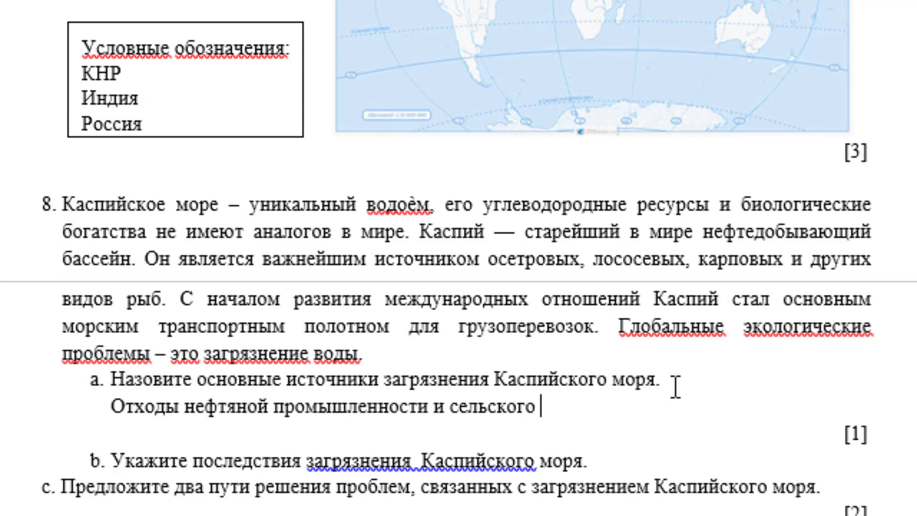
pyautogui.write('хозяй')
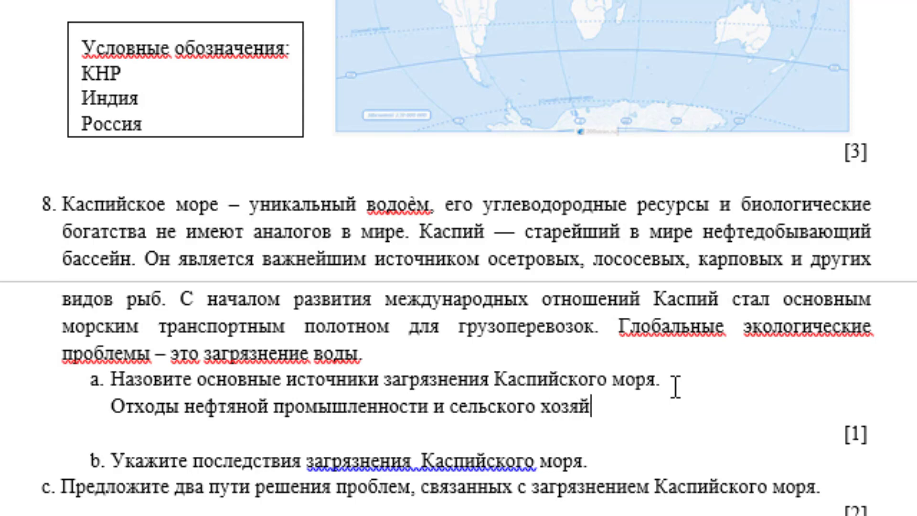
pyautogui.write('ства')
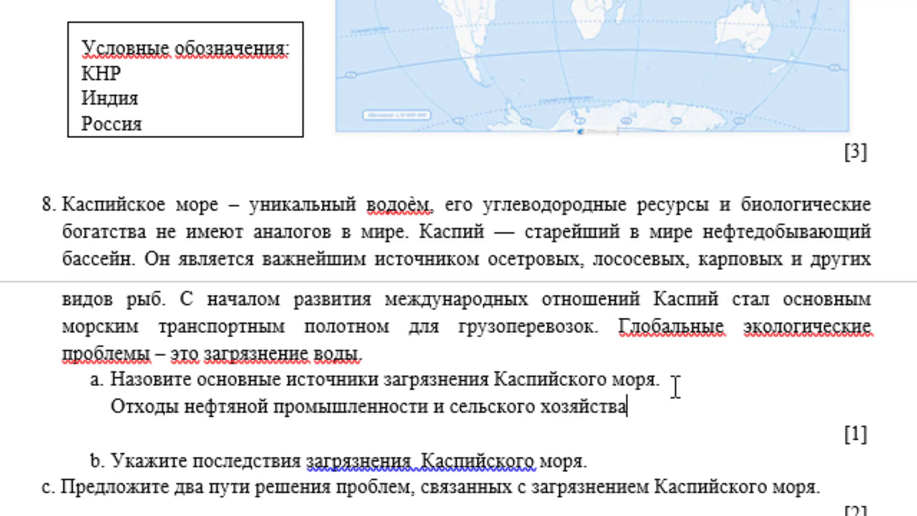
pyautogui.write(', нитраты')
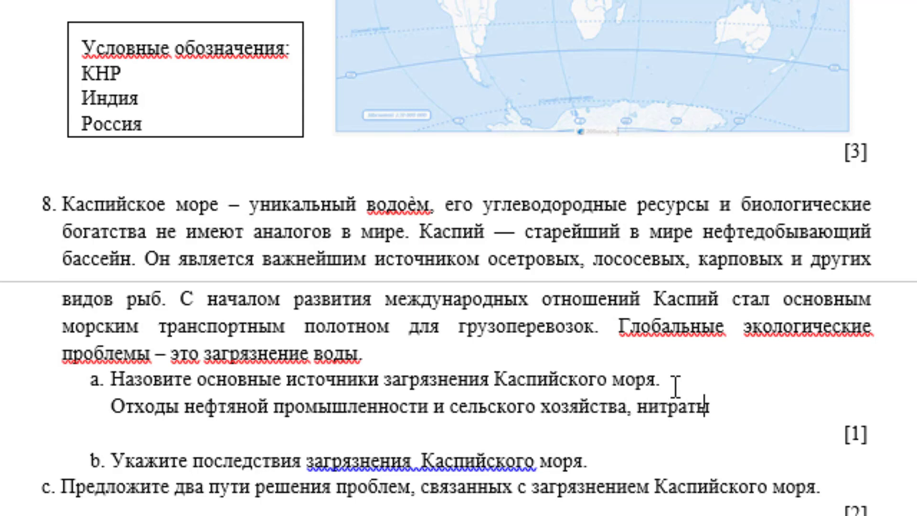
pyautogui.write(' и фос')
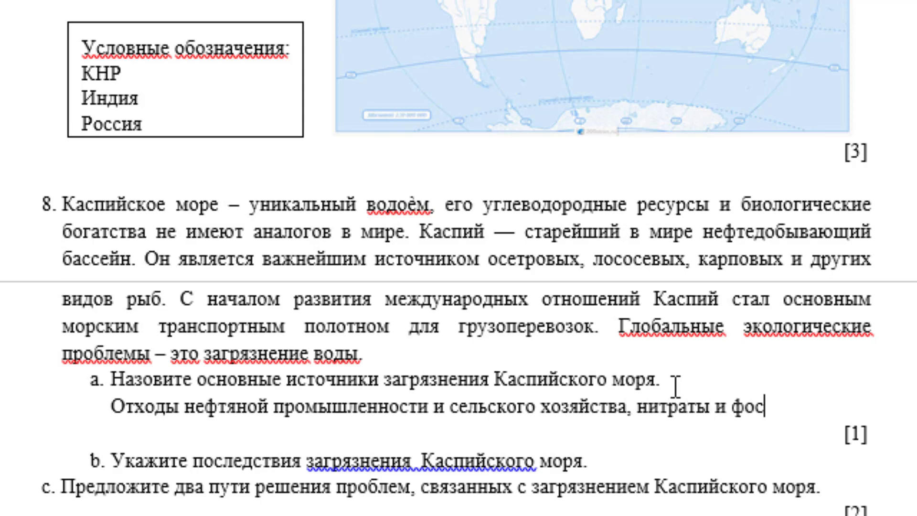
pyautogui.write('фаты, ')
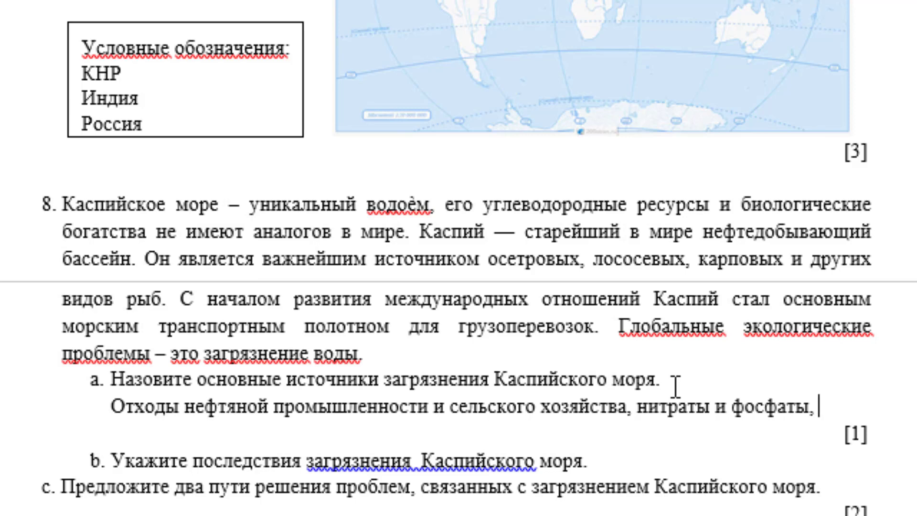
pyautogui.write('попадаю')
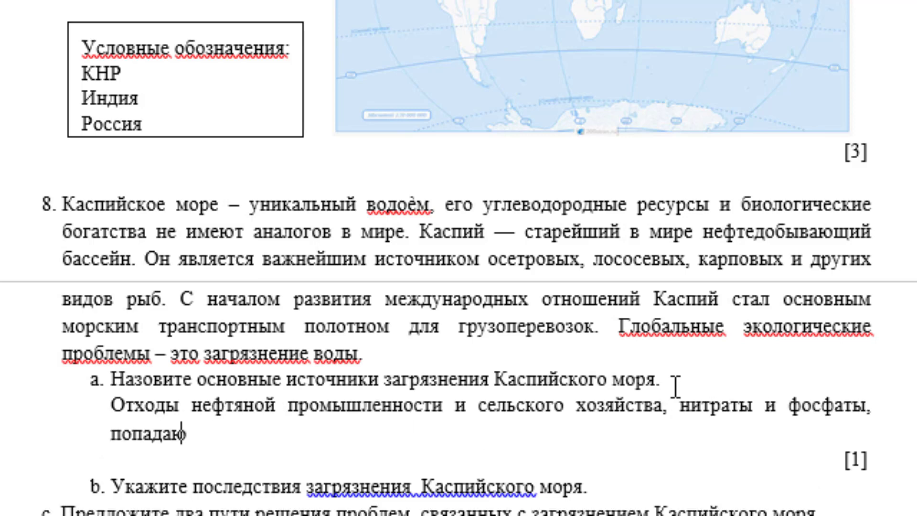
pyautogui.write('щие ')
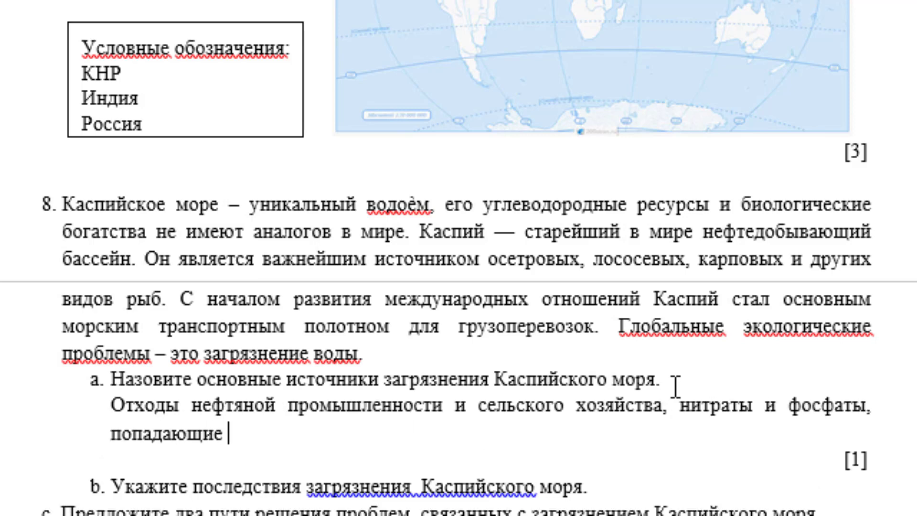
pyautogui.write('с речным ')
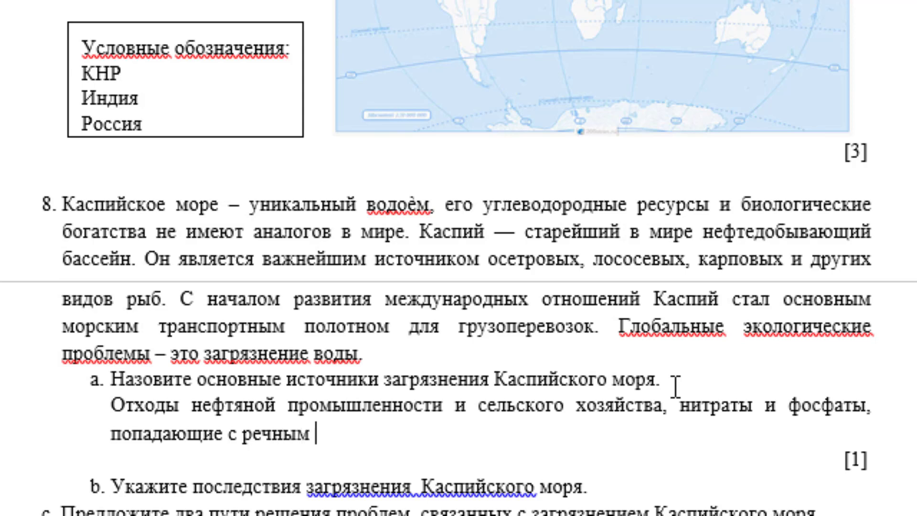
pyautogui.write('стоком')
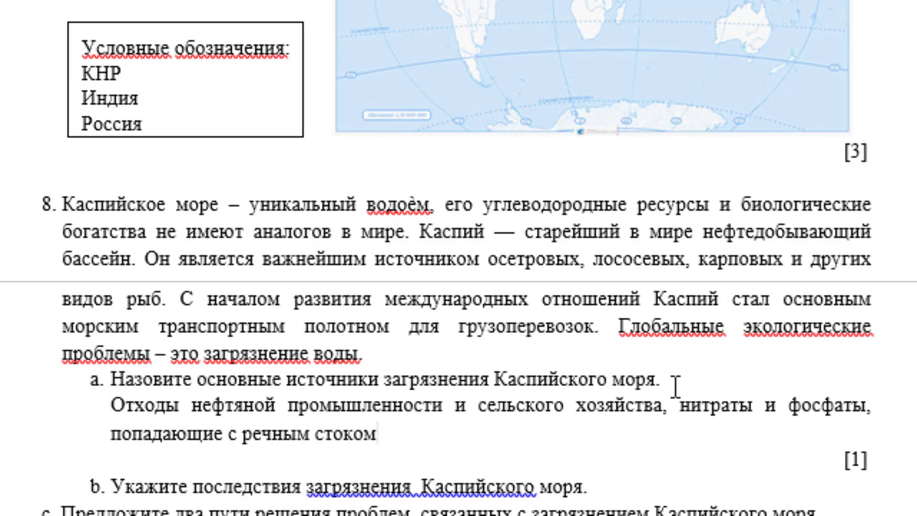
# Accept the suggested spelling 'Каспийского' in question b.
pyautogui.scroll(-2, 676, 386)
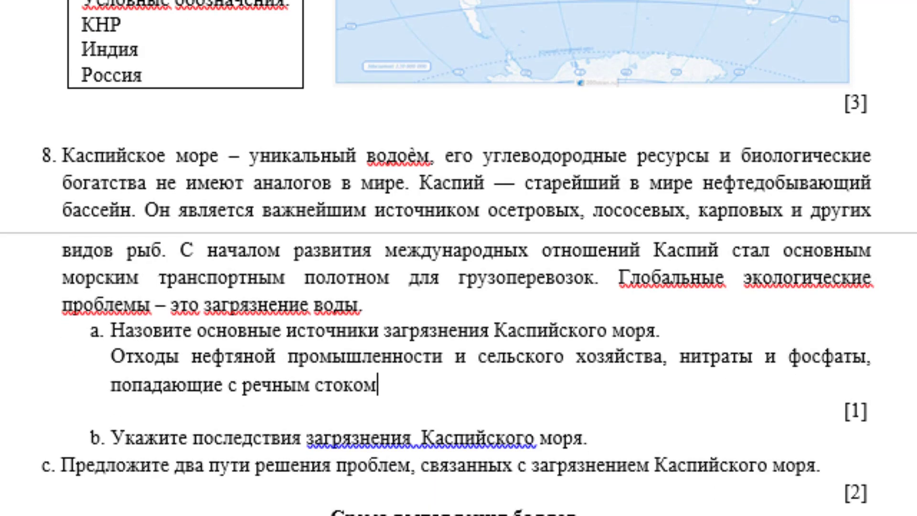
pyautogui.rightClick(454, 426)
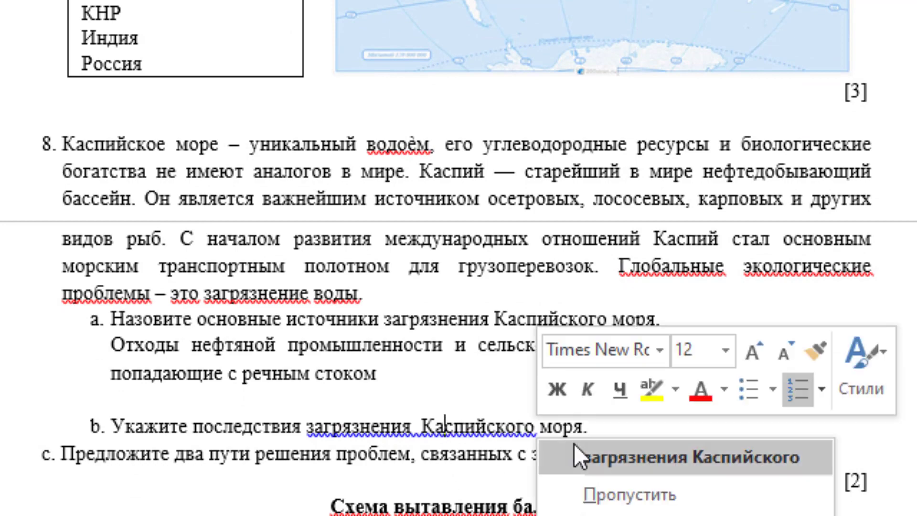
pyautogui.click(580, 456)
pyautogui.scroll(2, 580, 492)
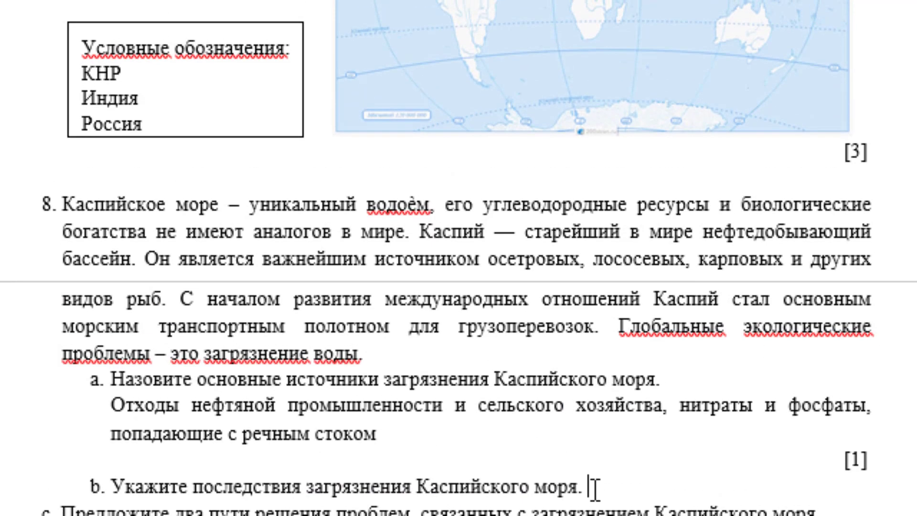
# Answer question b starting with 'Нарушение целостности экосистемы Мирового оекана'.
pyautogui.press('Return')
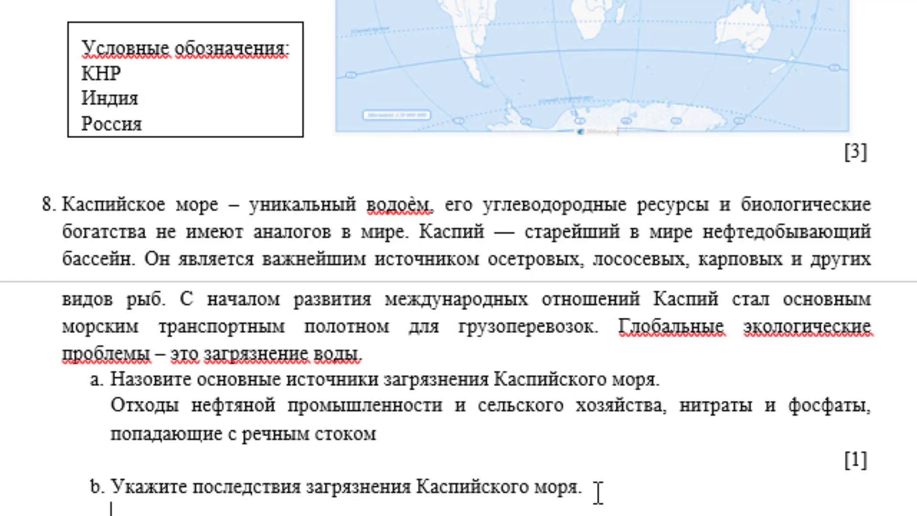
pyautogui.scroll(-2, 598, 492)
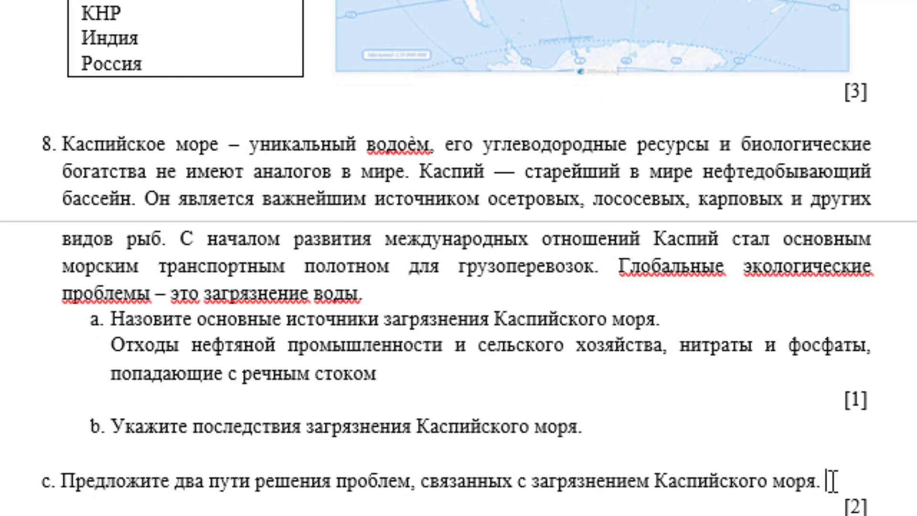
pyautogui.press('Return')
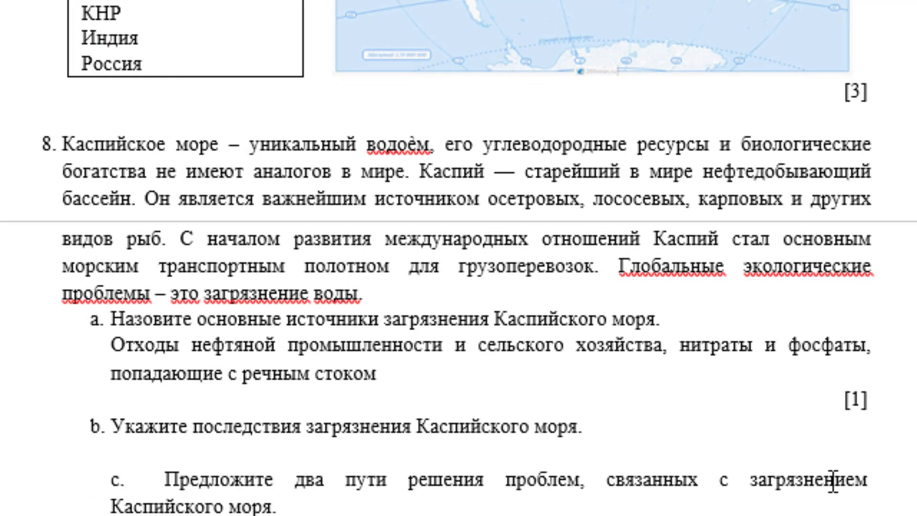
pyautogui.scroll(-2, 833, 480)
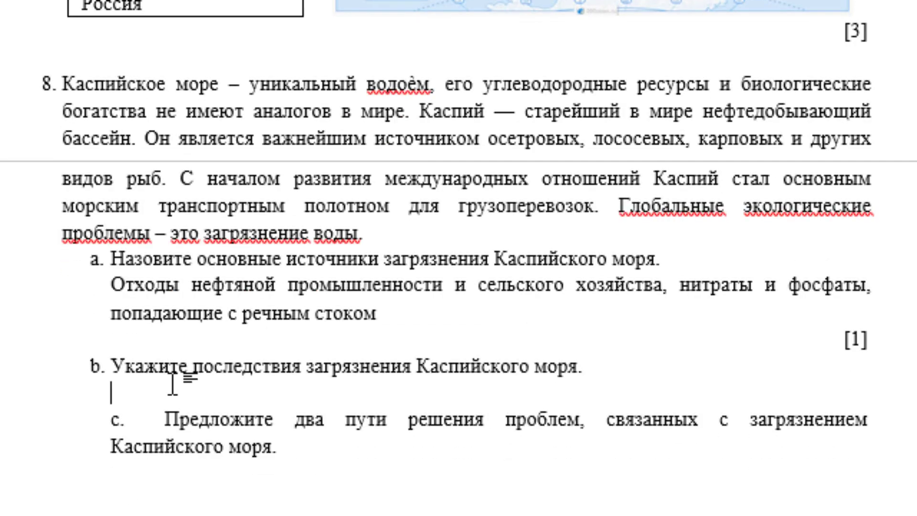
pyautogui.write('Нарушение')
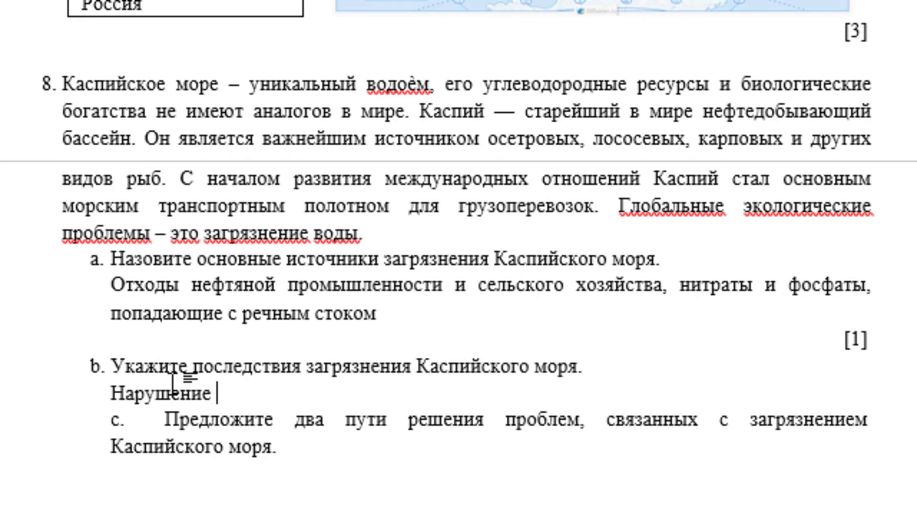
pyautogui.write('целостност')
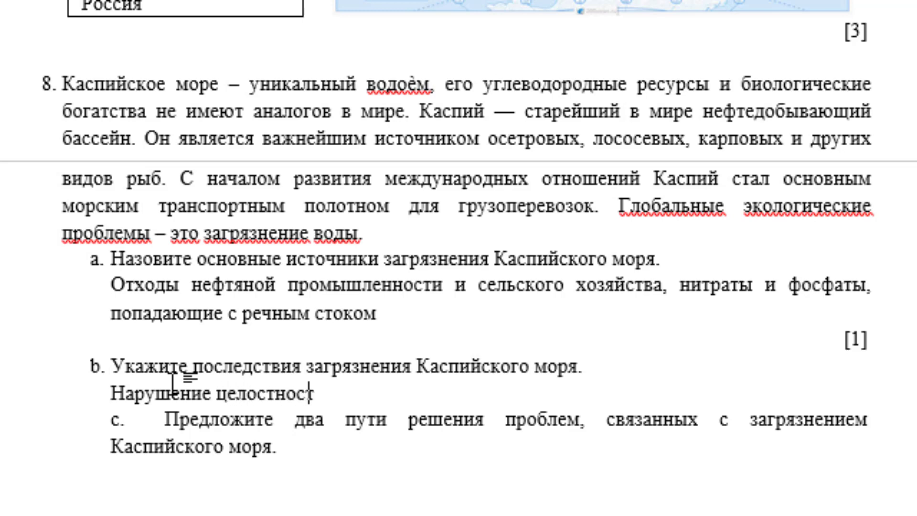
pyautogui.write('и эко')
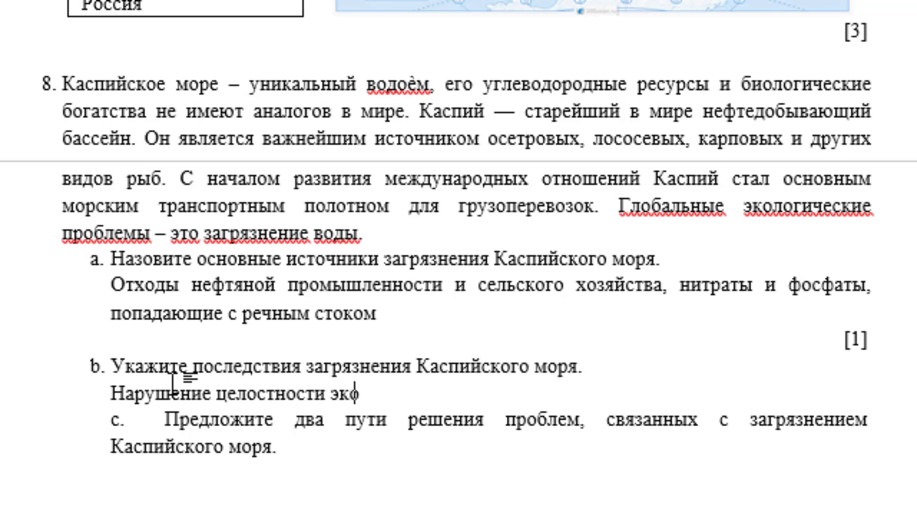
pyautogui.write('системы М')
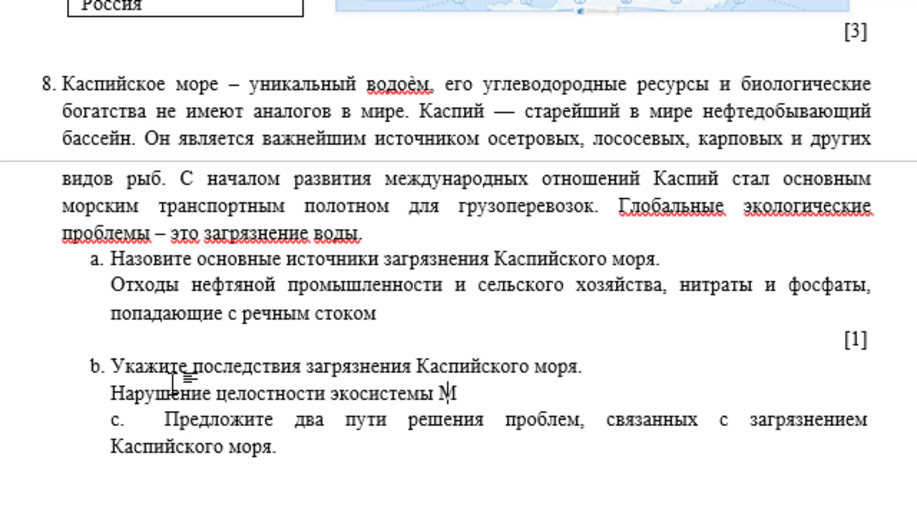
pyautogui.write('иров')
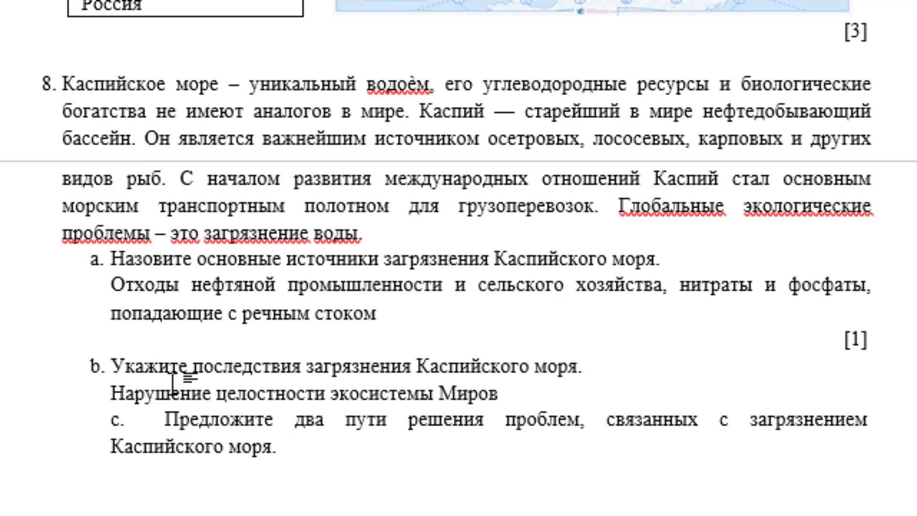
pyautogui.write('ого оек')
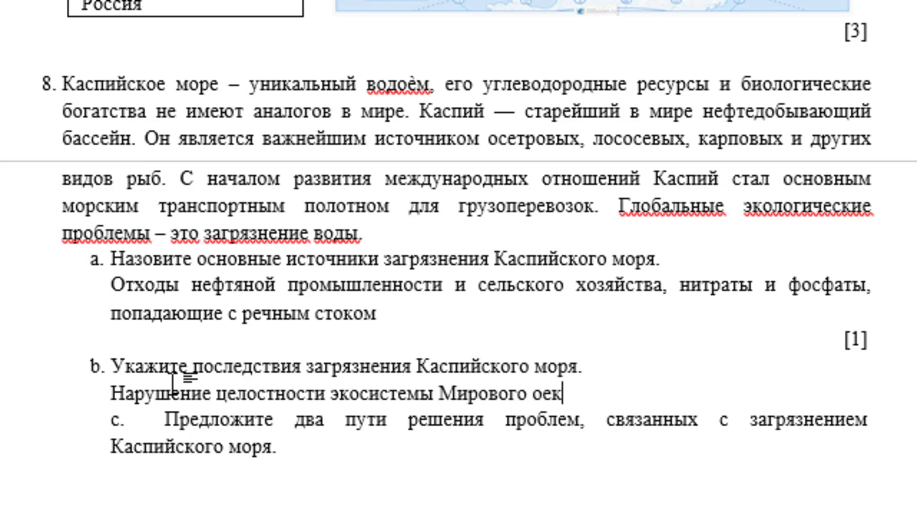
pyautogui.write('ана')
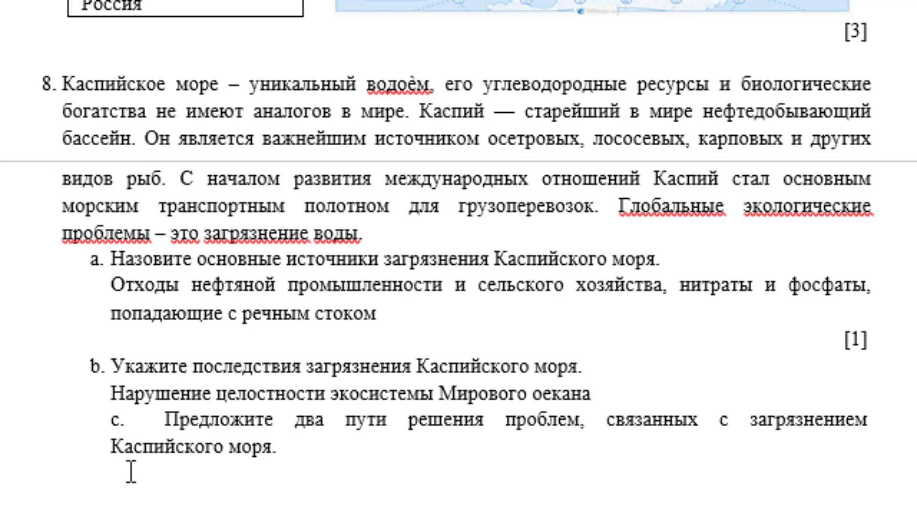
pyautogui.write('сп')
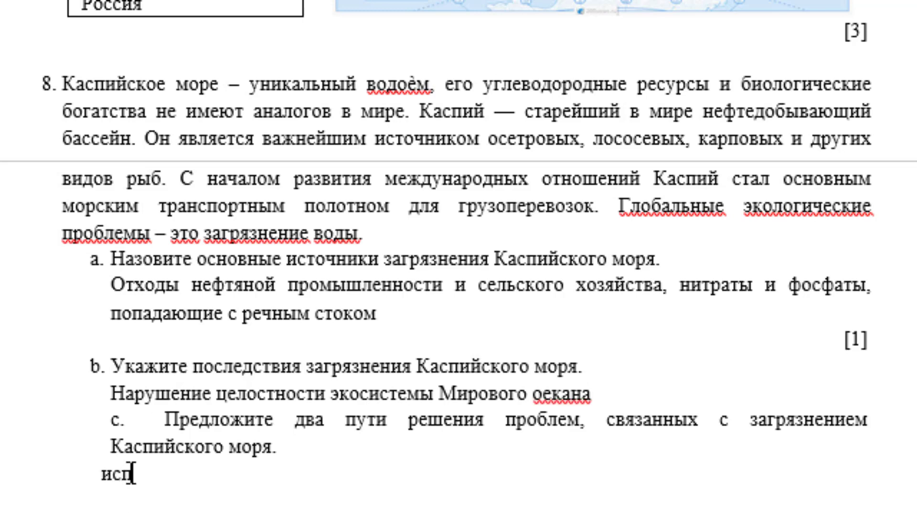
pyautogui.write('Использование')
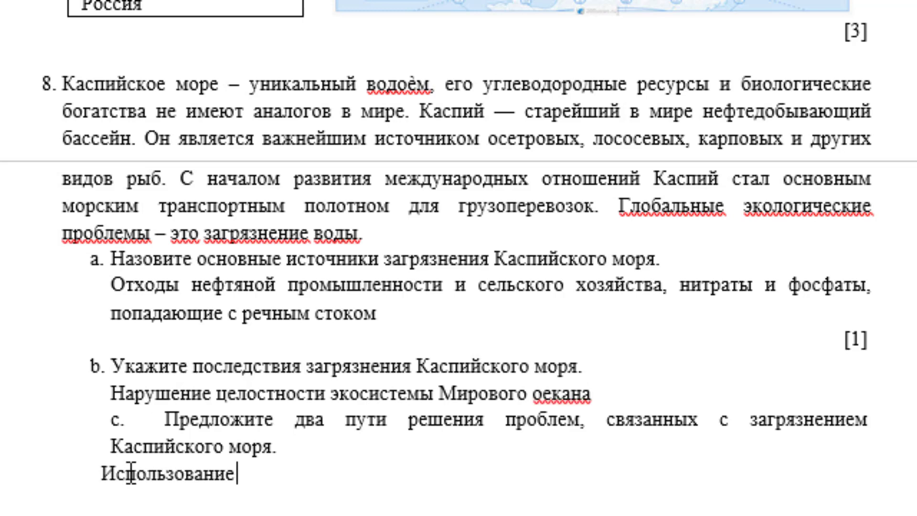
pyautogui.write(' безотх')
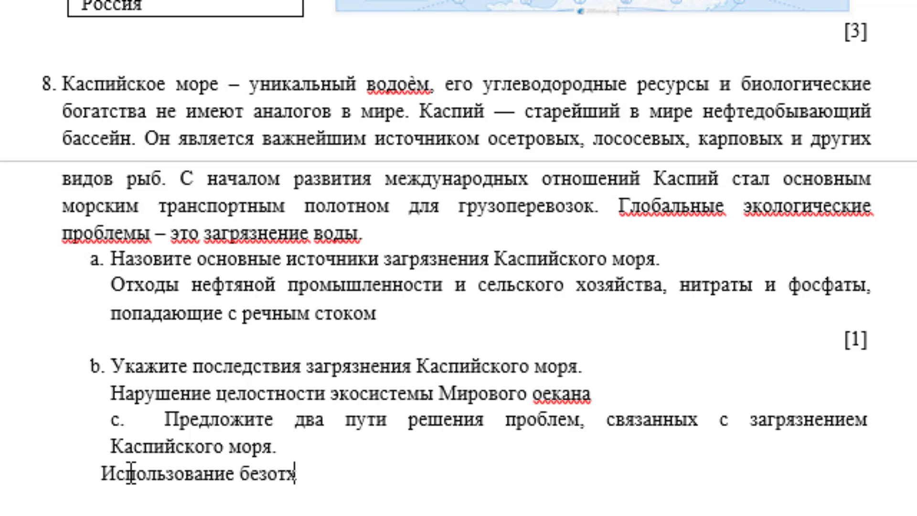
pyautogui.write('одных')
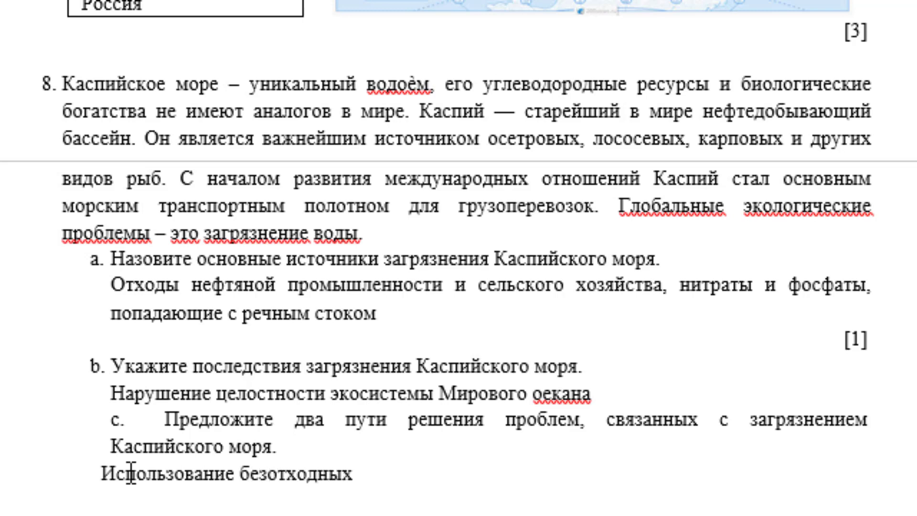
pyautogui.write(' высоки')
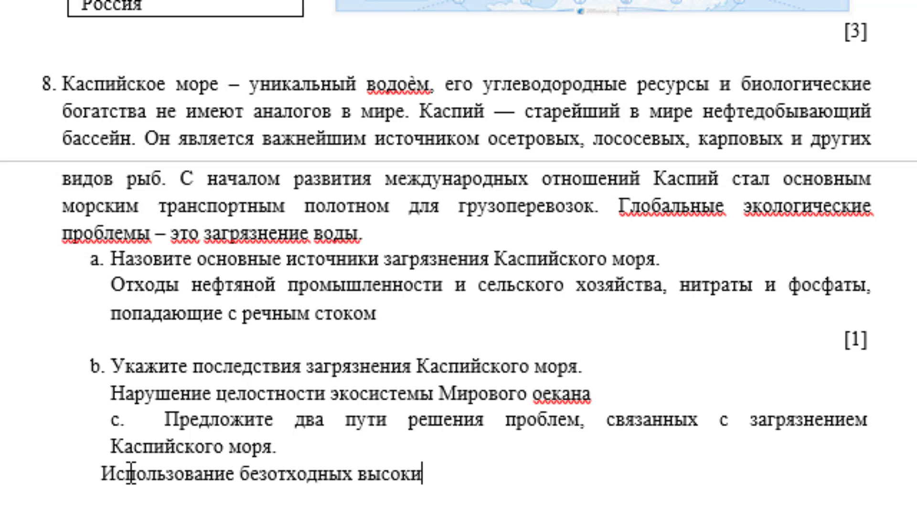
pyautogui.write('х тех')
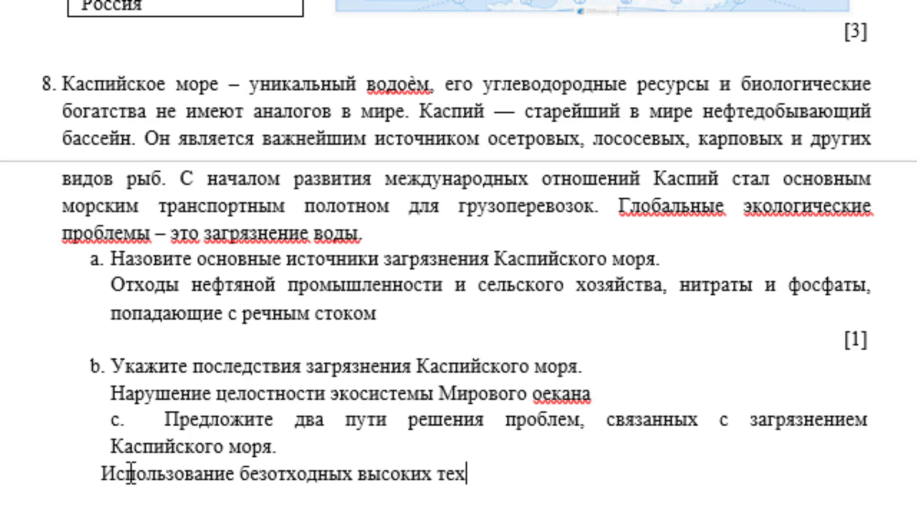
pyautogui.write('нологий')
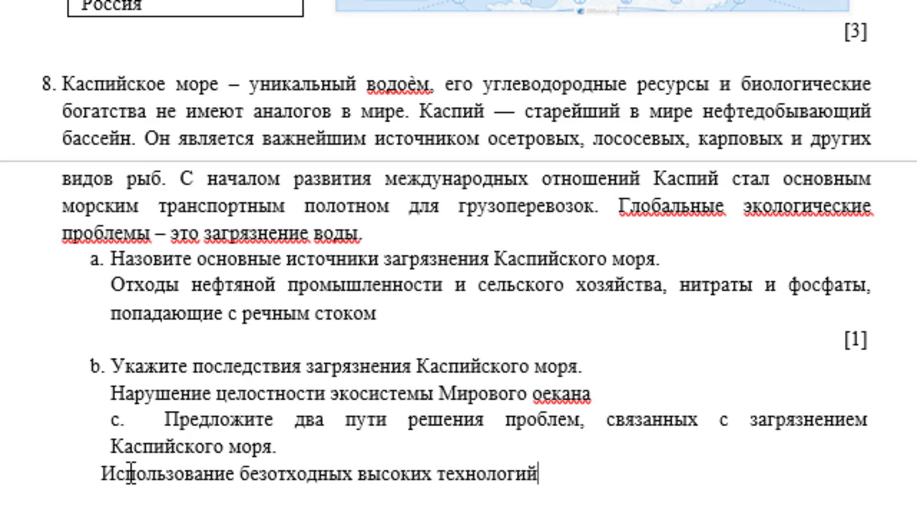
pyautogui.write(' добычи')
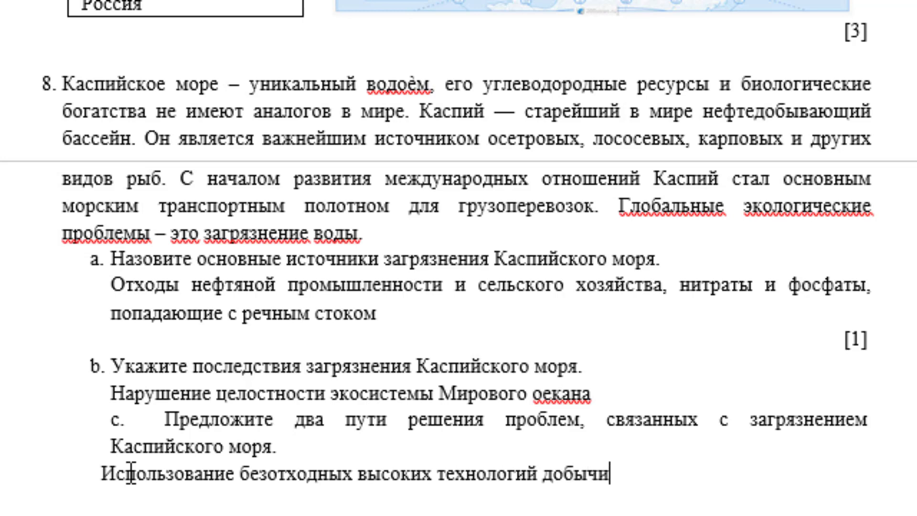
pyautogui.write(' минера')
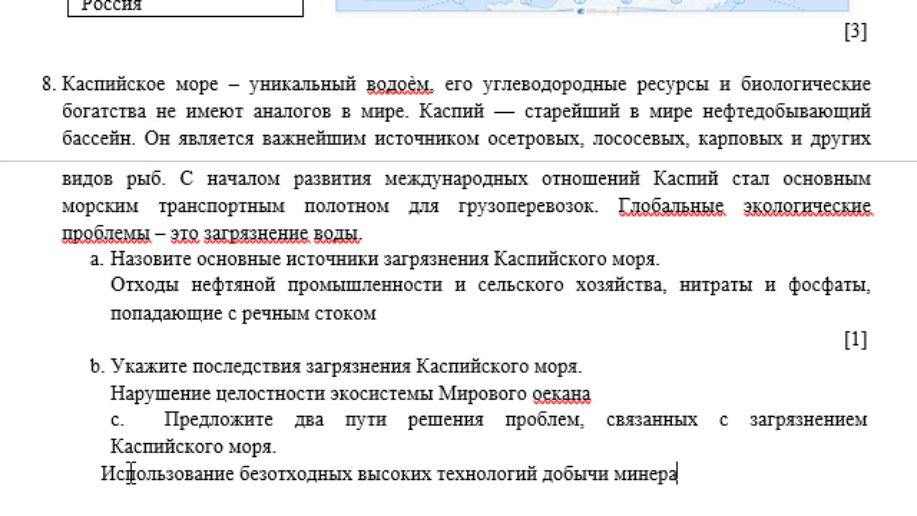
pyautogui.write('льного с')
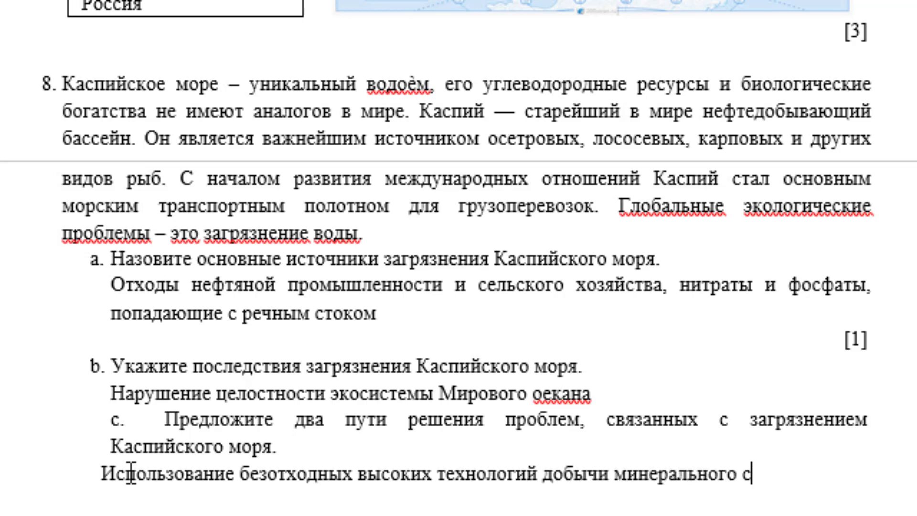
pyautogui.write('ырья,')
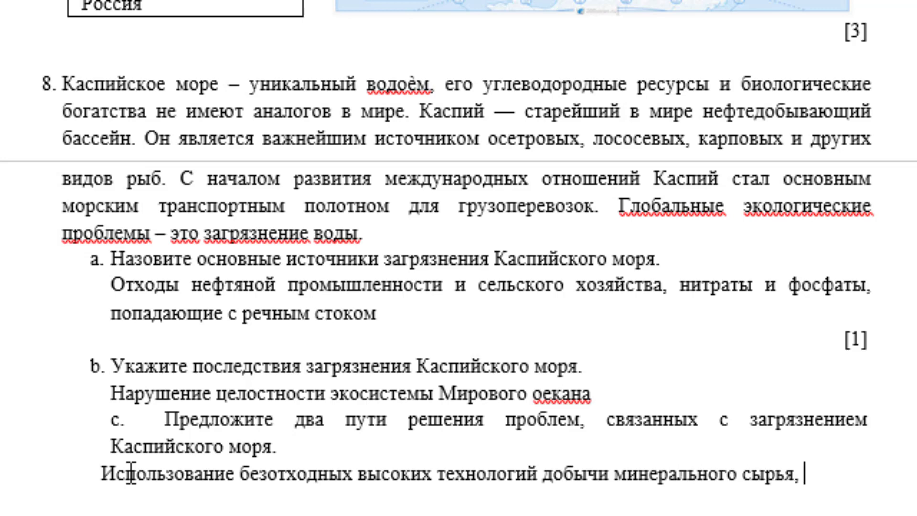
pyautogui.write('первозки')
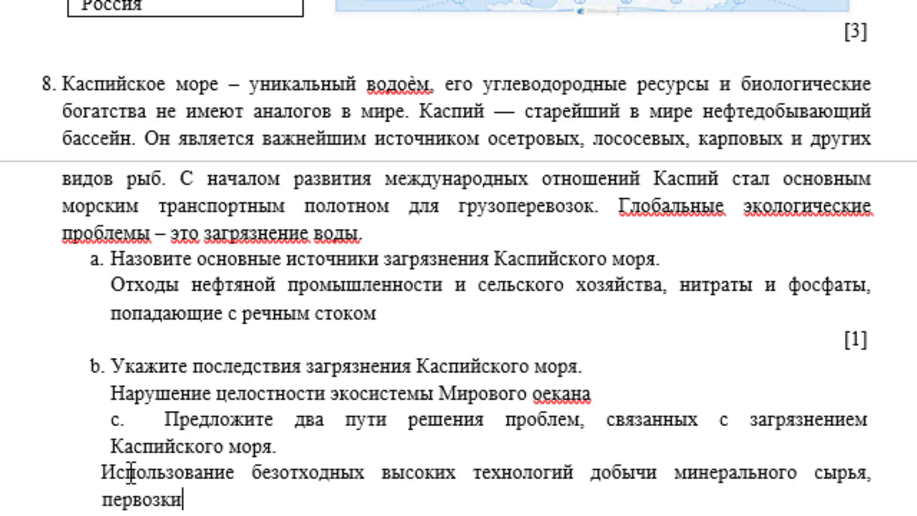
pyautogui.write(' танкерами')
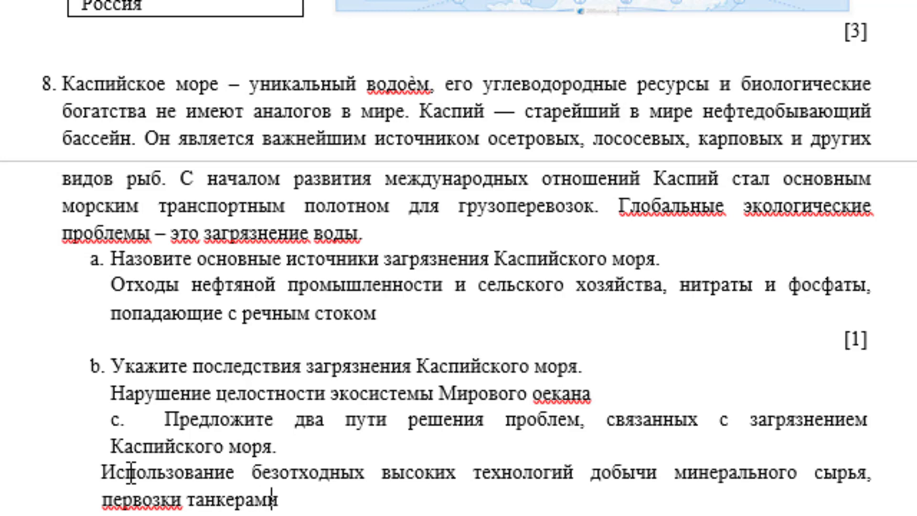
pyautogui.write('нефти')
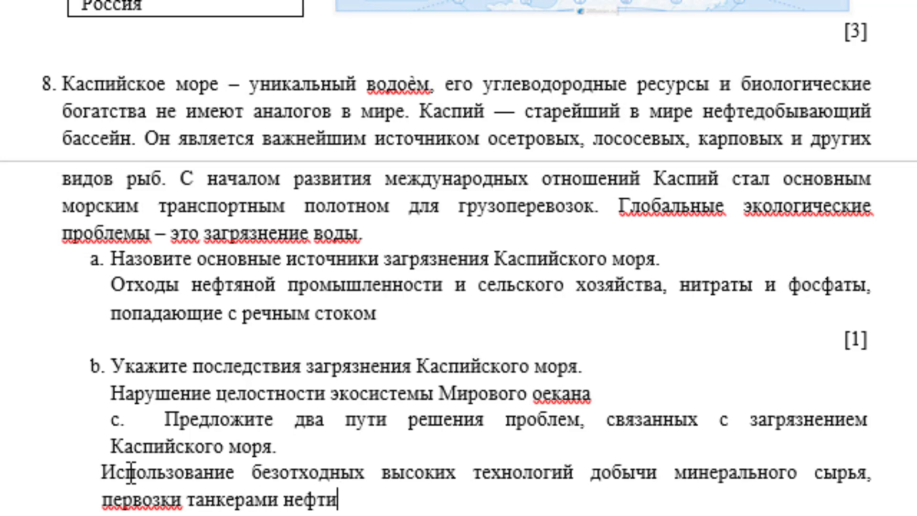
pyautogui.write(', очи')
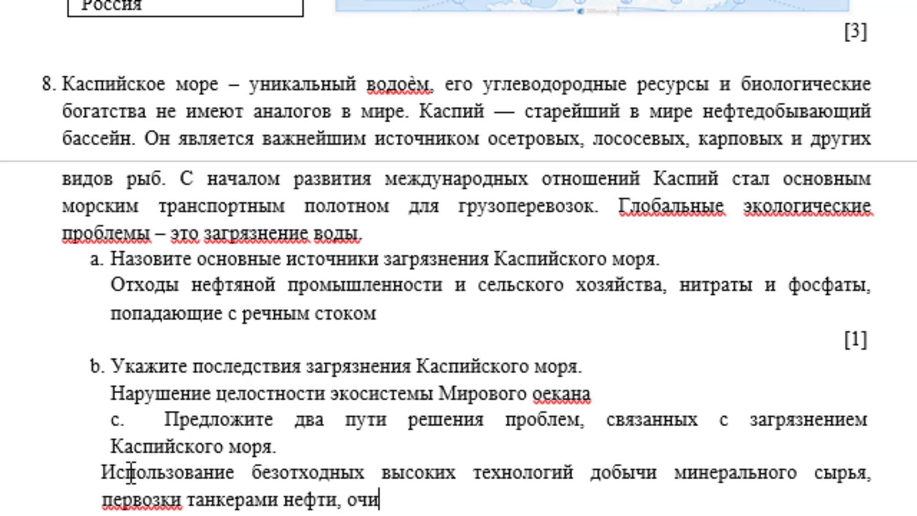
pyautogui.write('стительны')
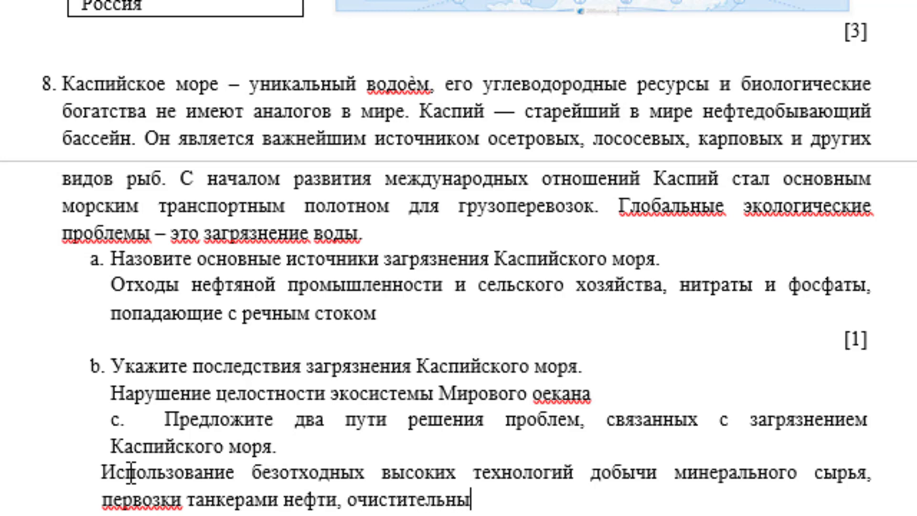
pyautogui.write('хсоору')
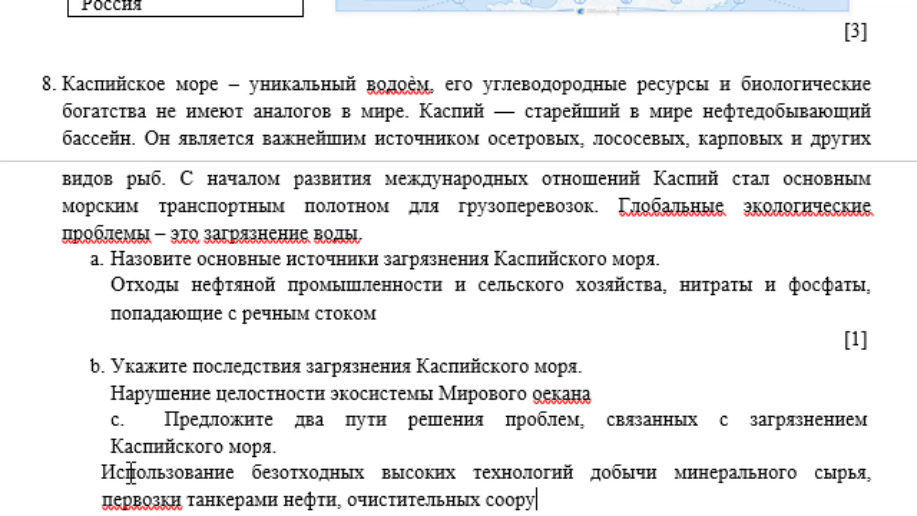
pyautogui.write('жений и')
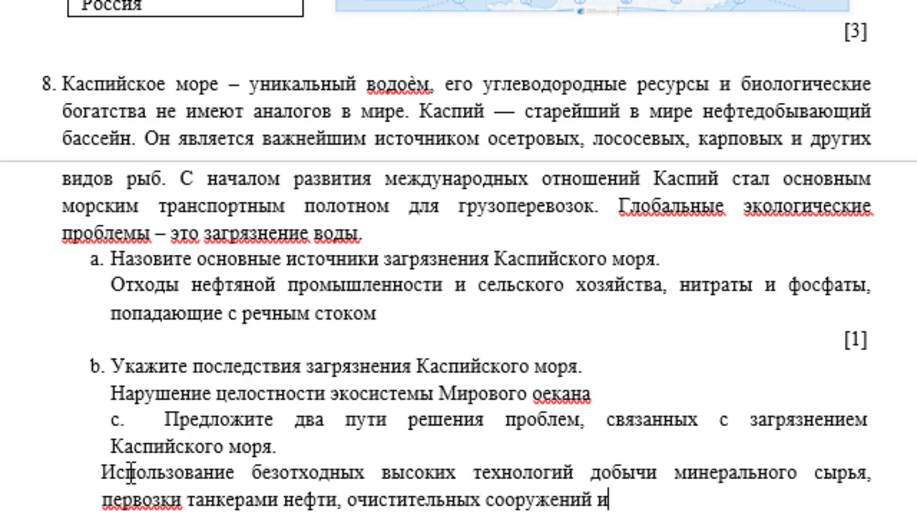
pyautogui.write(' применени')
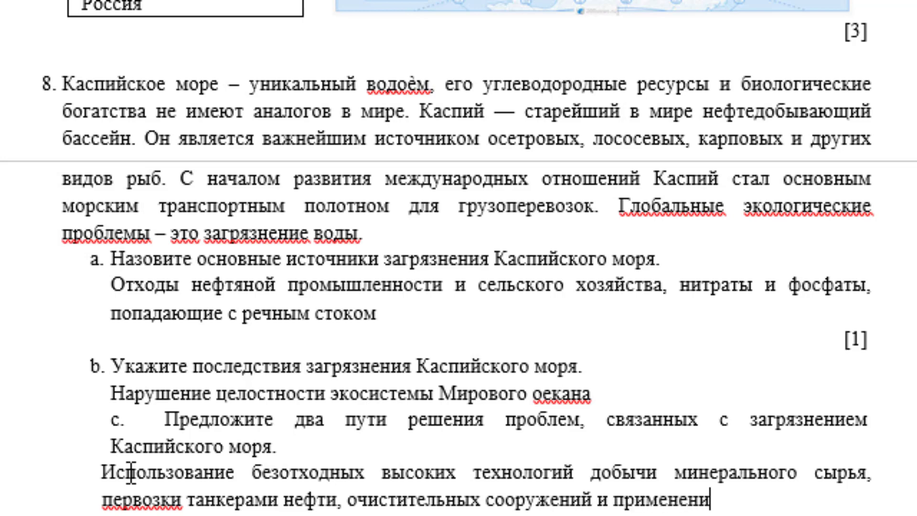
pyautogui.write('е вторичног')
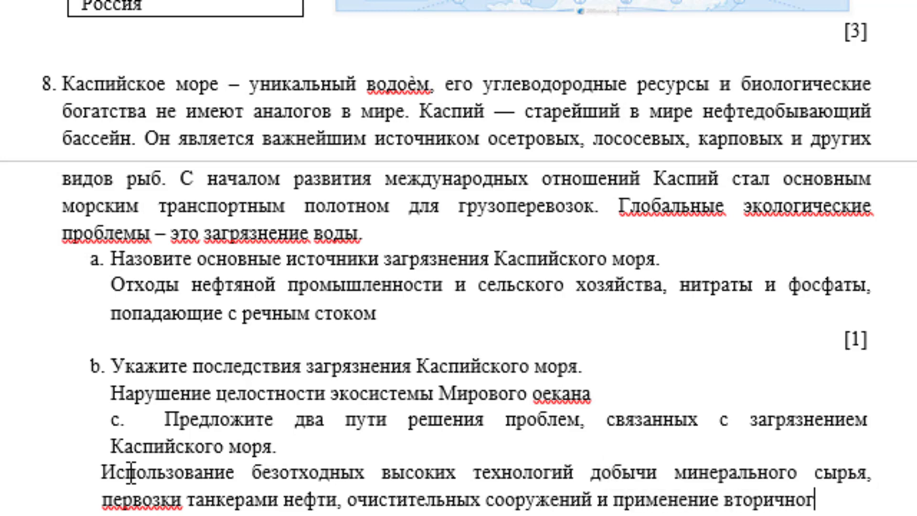
pyautogui.write('о ц')
# Type the 8c answer citing waste-free extraction technologies, oil tanker transport and treatment facilities.
pyautogui.write('ла')
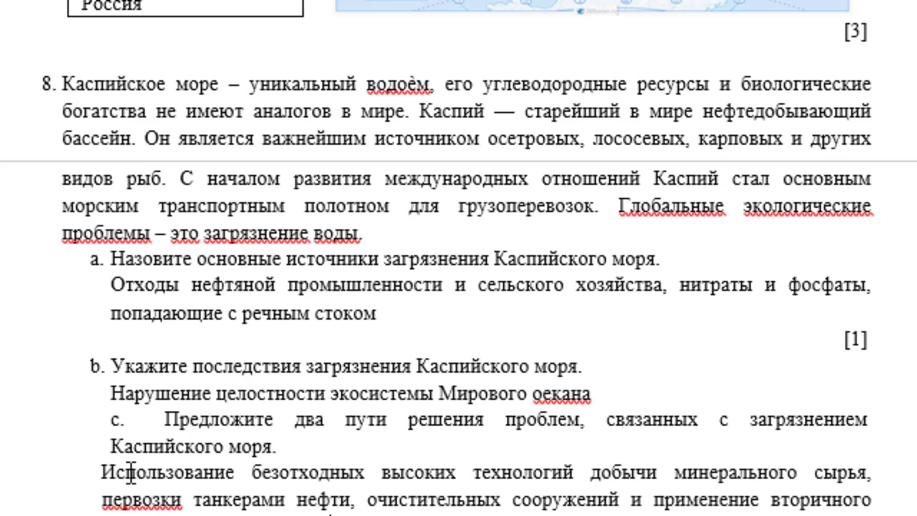
# Correct первозки to перевозки and водоиспользования to водопользования in 8c, and оекана to океана in 8b.
pyautogui.press('Return')
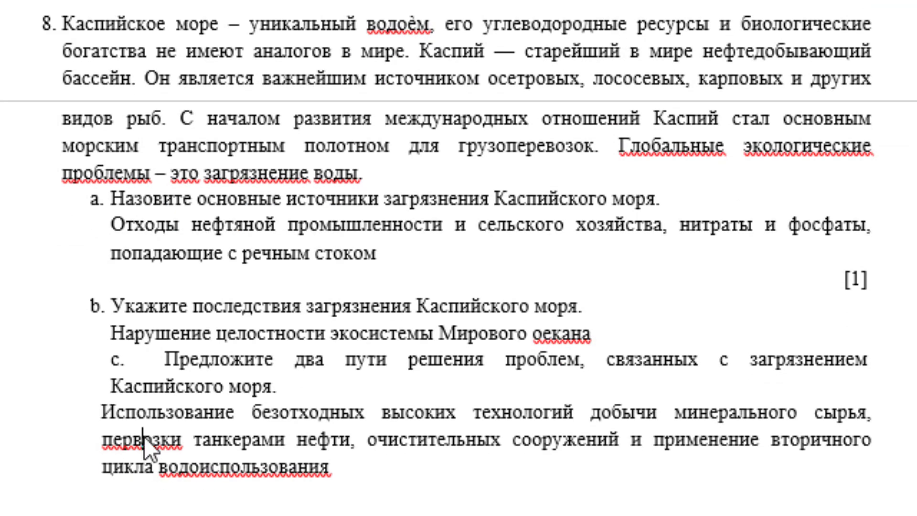
pyautogui.rightClick(145, 442)
pyautogui.click(213, 470)
pyautogui.rightClick(296, 475)
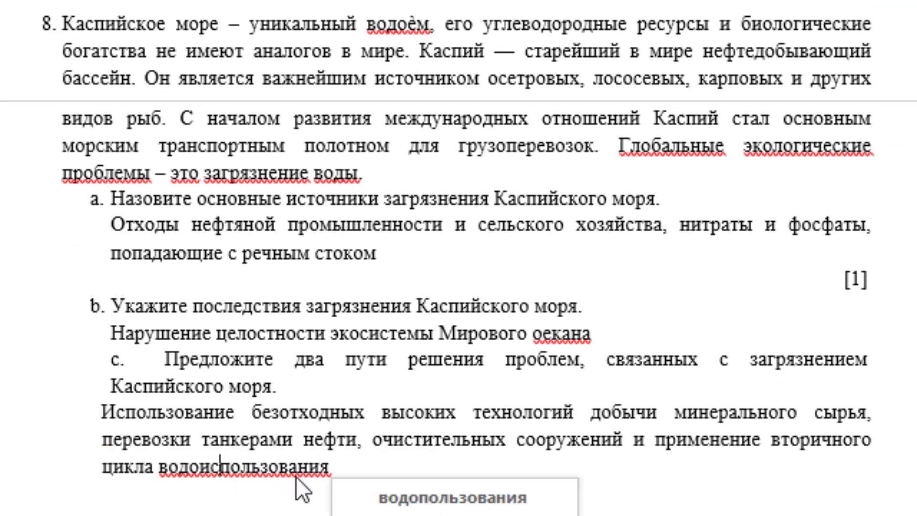
pyautogui.click(377, 497)
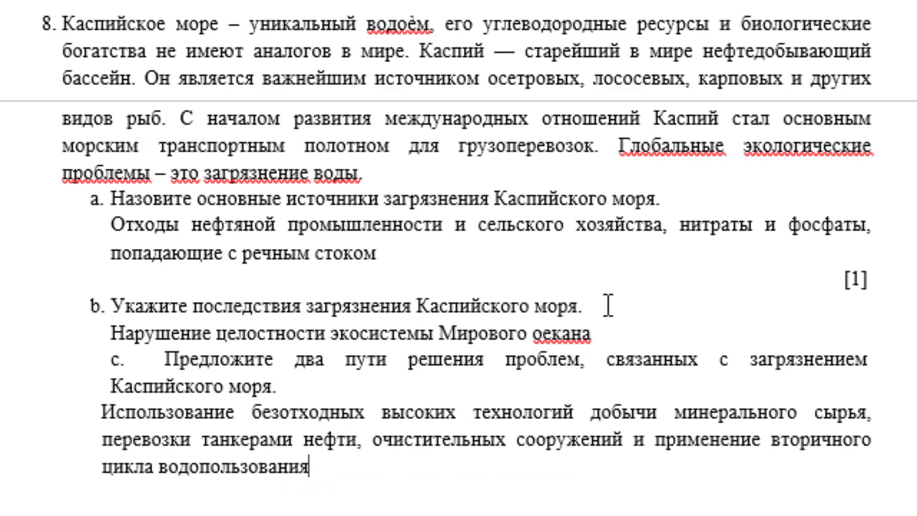
pyautogui.click(562, 332)
pyautogui.rightClick(588, 339)
pyautogui.press('Escape')
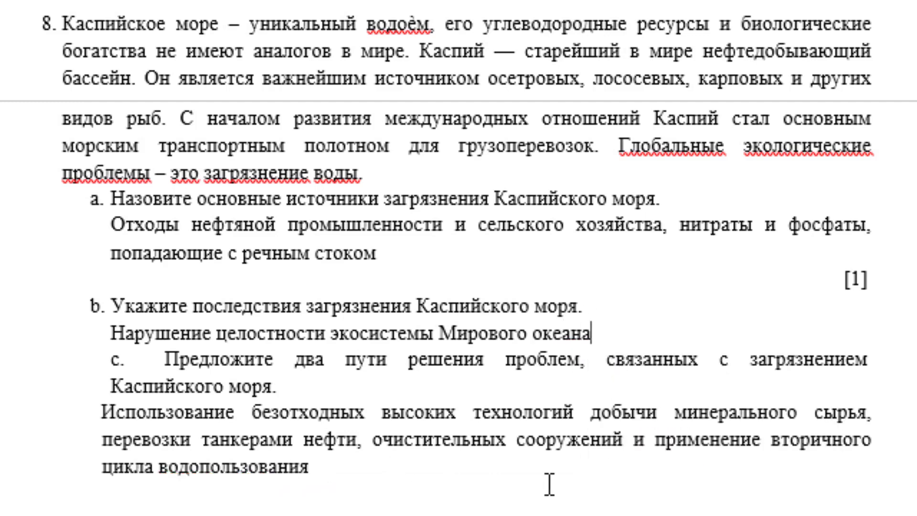